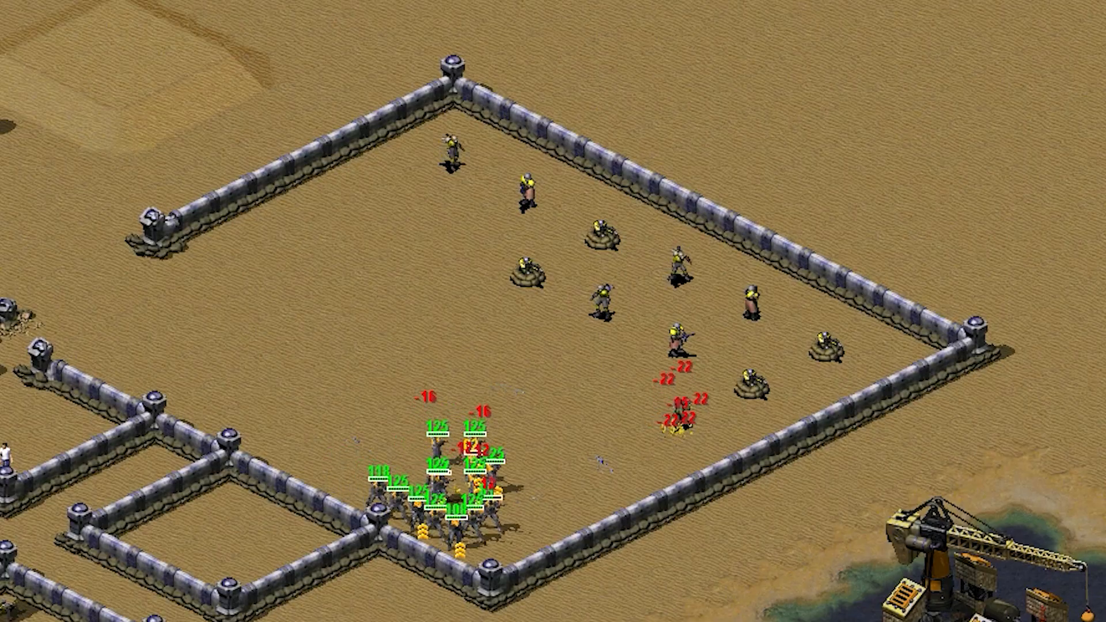
click(569, 484)
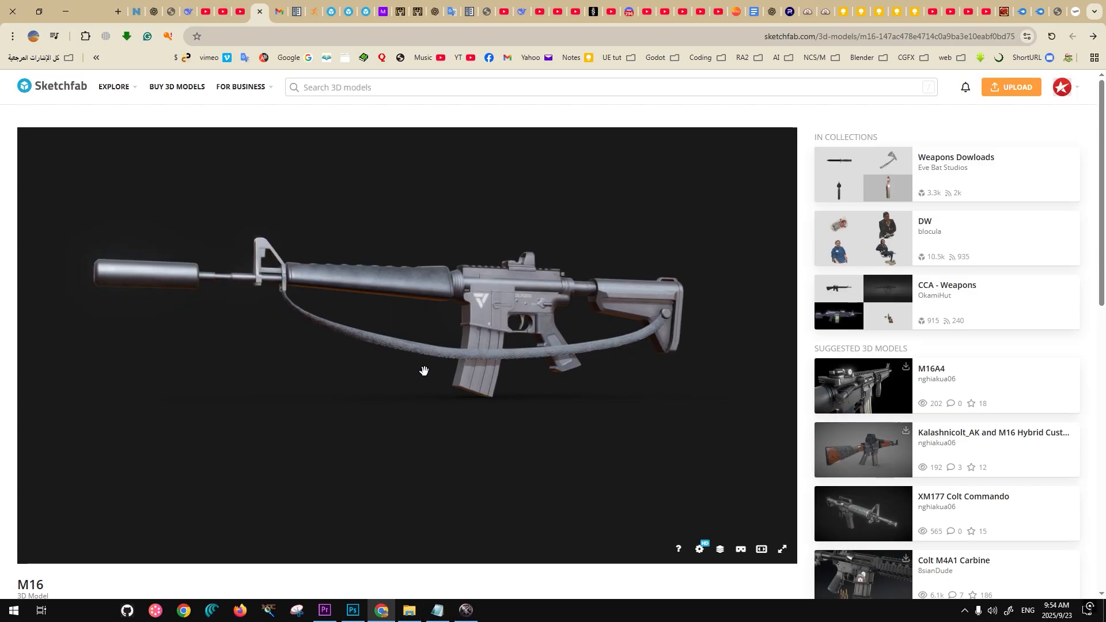
mouse_move(424, 370)
mouse_down()
mouse_move(459, 336)
mouse_move(459, 444)
mouse_up()
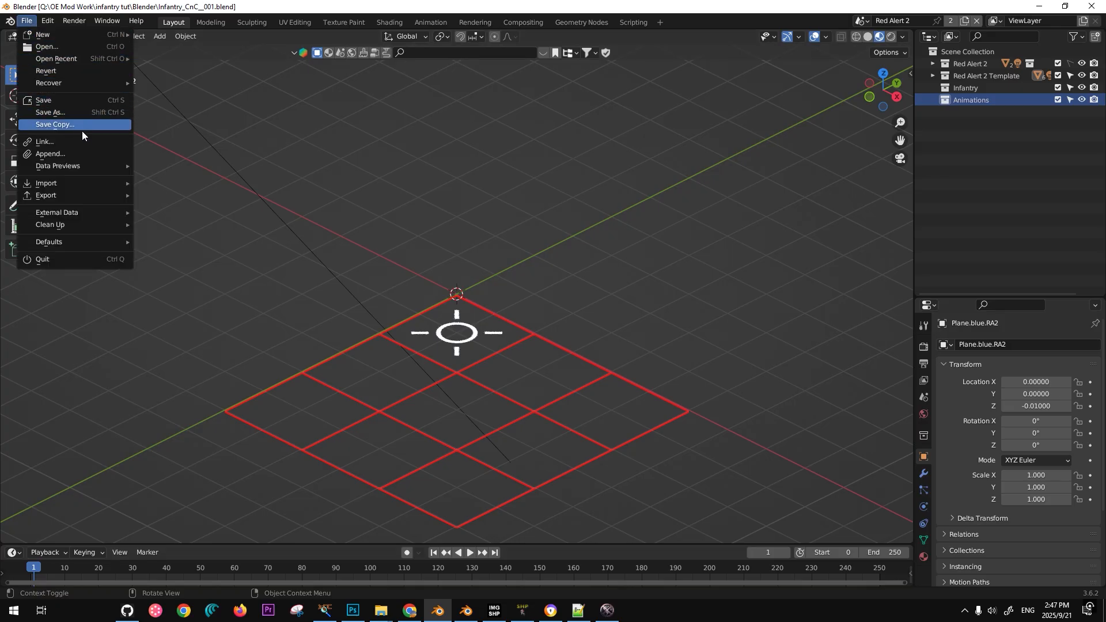
Step: Import all FBX files from the Animation folder and move Armature.008 with its mesh into the Infantry collection
mouse_move(85, 183)
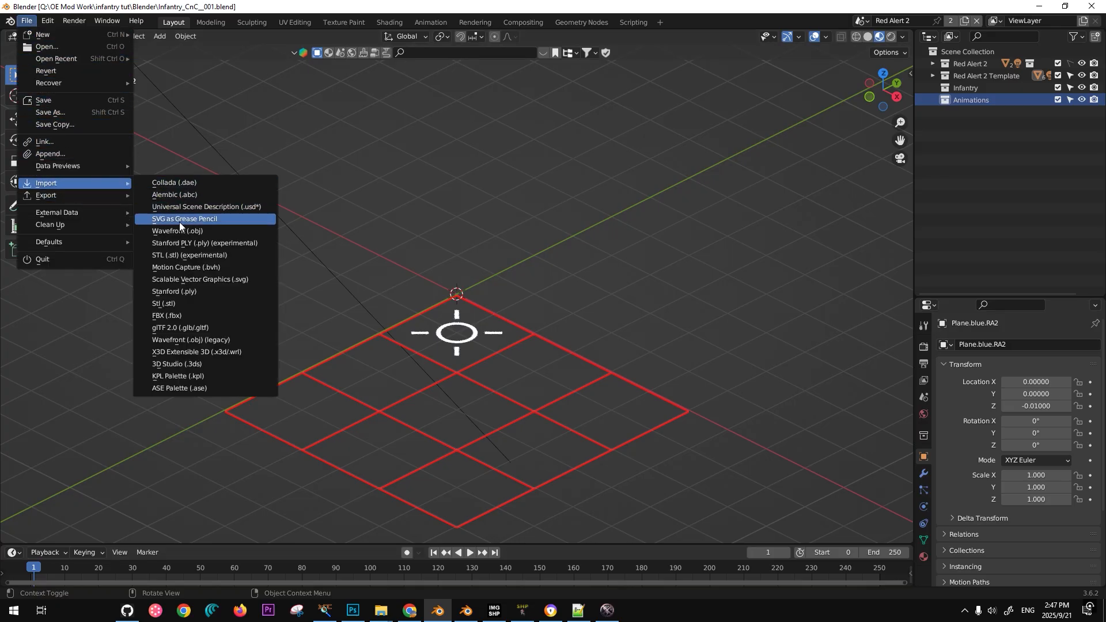
click(191, 315)
drag(755, 468, 340, 207)
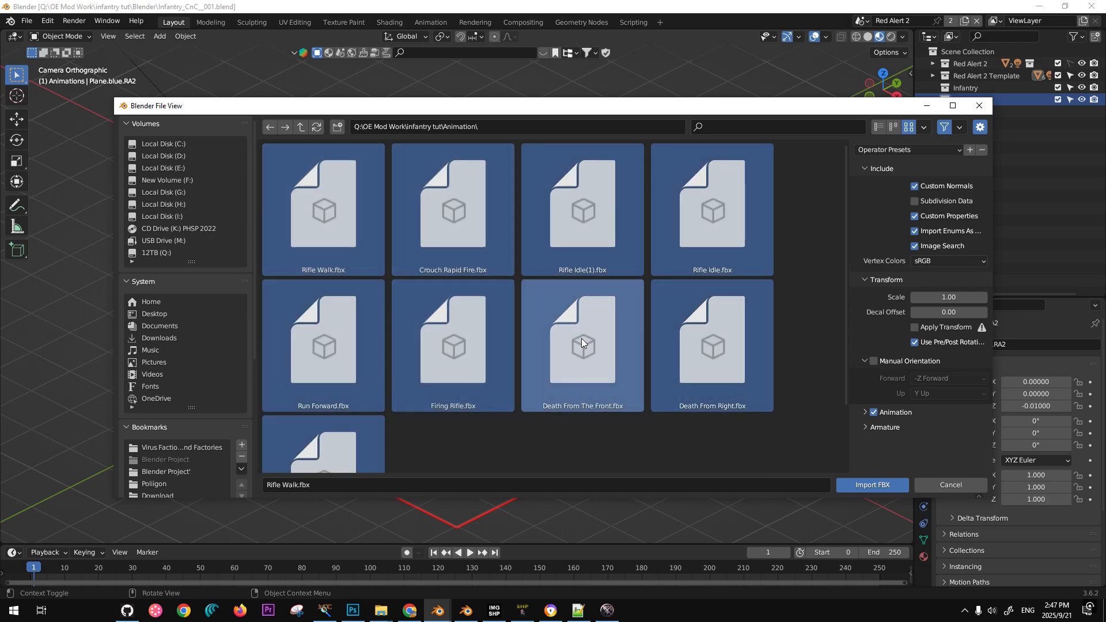
click(861, 484)
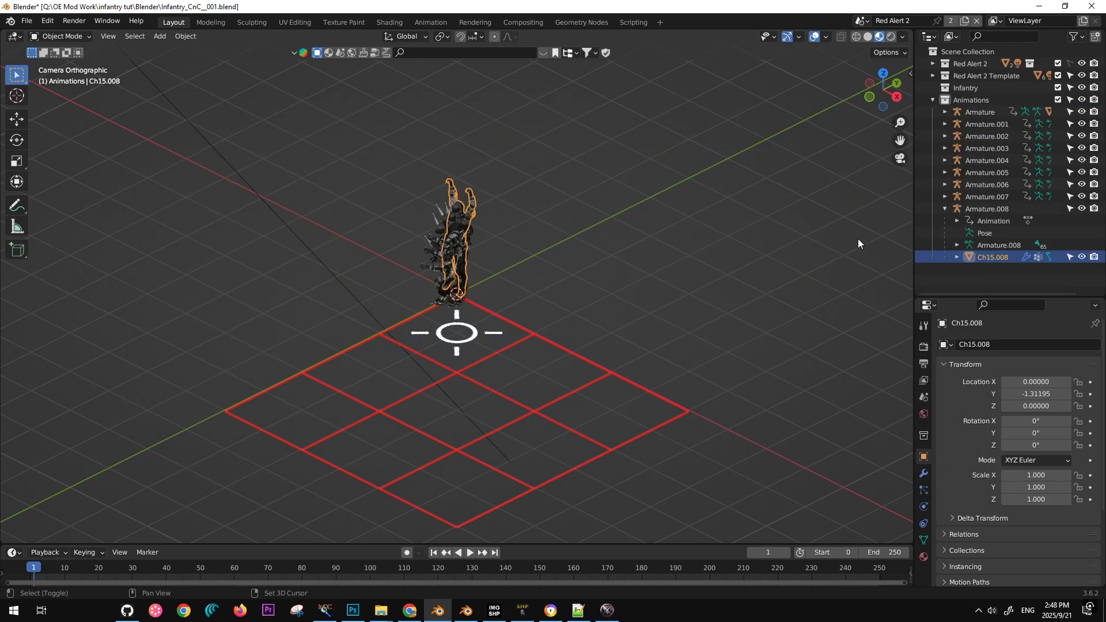
shift+click(991, 209)
drag(990, 209, 975, 90)
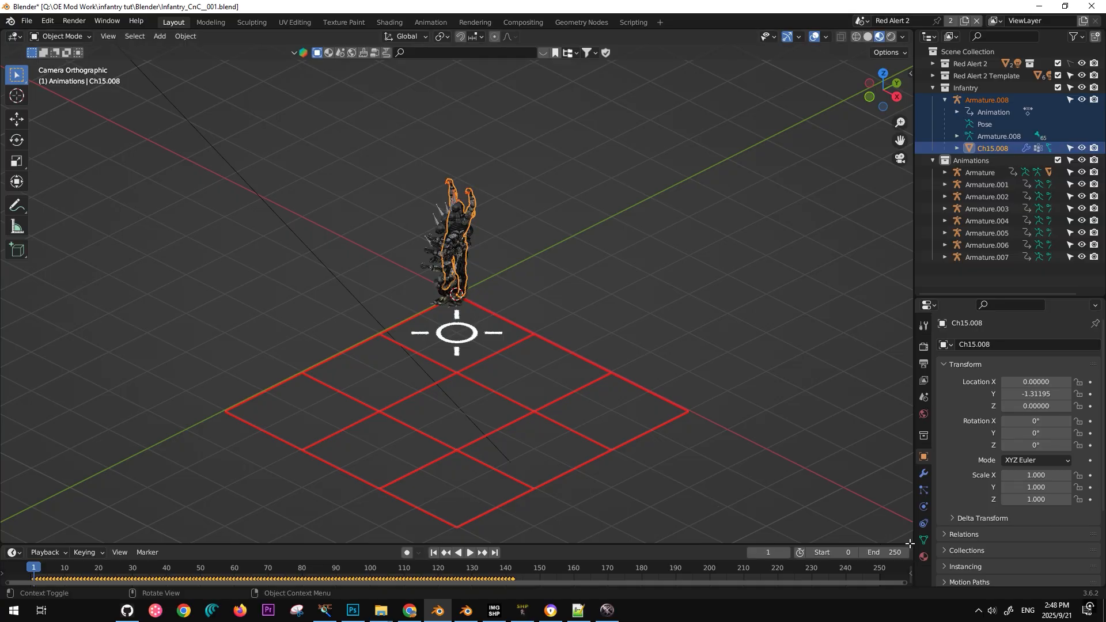
Step: Split off a new area above the timeline and set it to the Dope Sheet's Action Editor
drag(907, 542, 905, 470)
click(14, 479)
click(15, 481)
click(176, 358)
click(70, 478)
click(90, 506)
Step: Enlarge the outliner area, then hide and collapse the Animations collection
click(944, 173)
scroll(993, 156, down, 1)
click(996, 150)
drag(1015, 297, 1019, 378)
mouse_move(147, 494)
mouse_down()
mouse_move(179, 496)
mouse_move(146, 495)
mouse_up()
click(1081, 160)
click(932, 161)
Step: Rename the action of Armature.008 to Paradrop
click(979, 100)
double_click(461, 479)
text(Paradro)
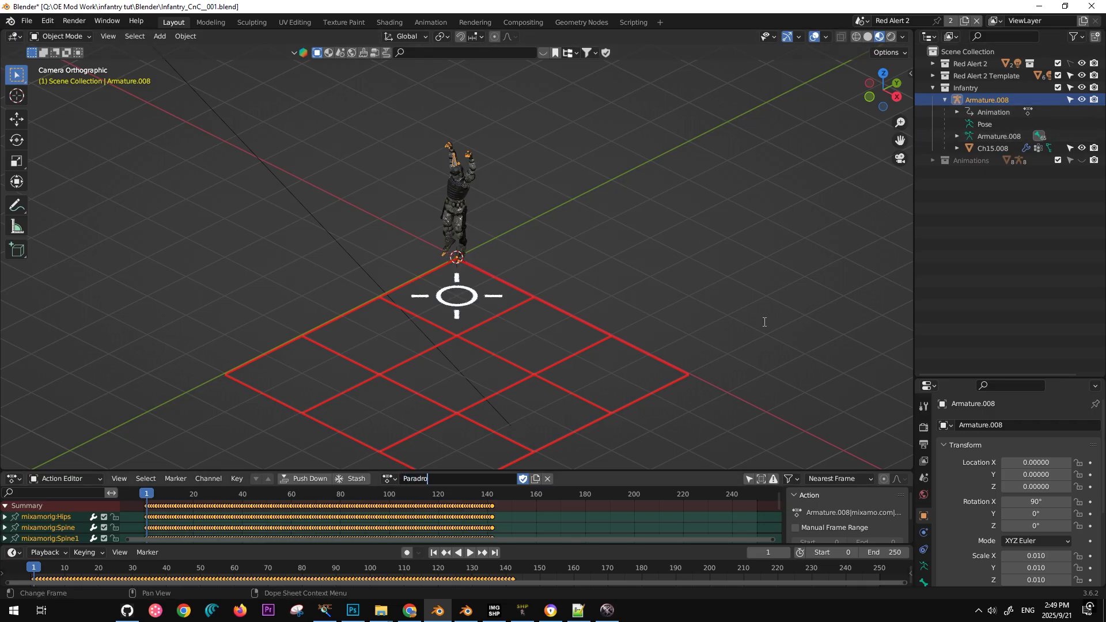
text(p)
key(Return)
Step: Move Armature.008 back into the Animations collection and rename the object with its action name, Paradrop
click(932, 160)
drag(986, 100, 979, 161)
click(983, 110)
click(945, 258)
double_click(987, 258)
double_click(425, 479)
key(ctrl+c)
double_click(986, 256)
key(ctrl+v)
key(Return)
Step: Move the first Armature with its mesh into the Infantry collection and play its animation
click(987, 112)
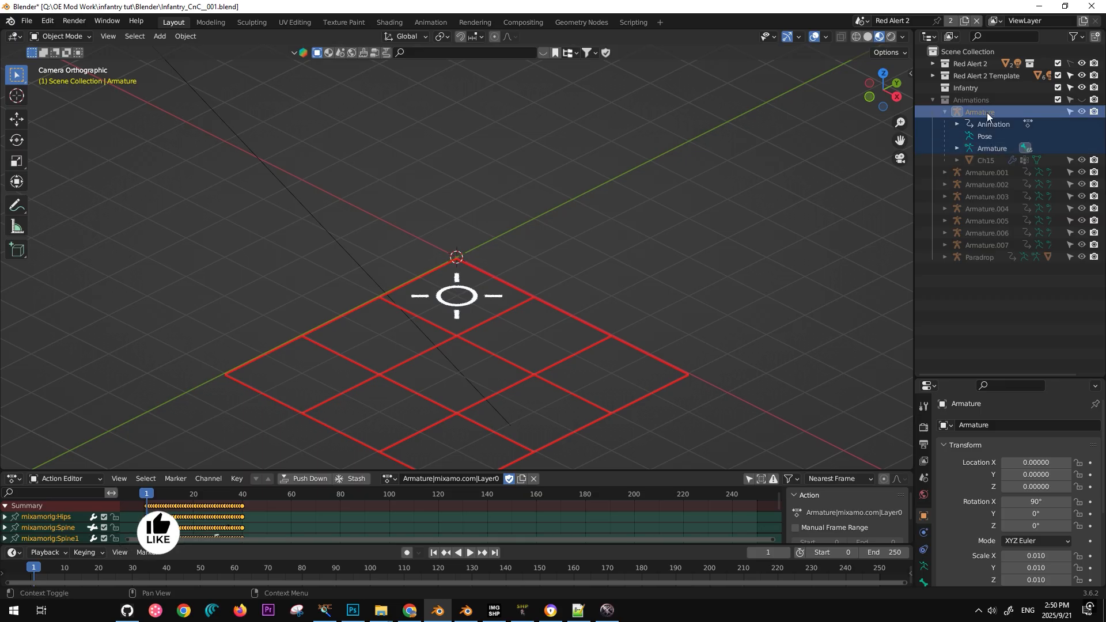
drag(987, 113, 982, 90)
drag(991, 150, 979, 117)
key(space)
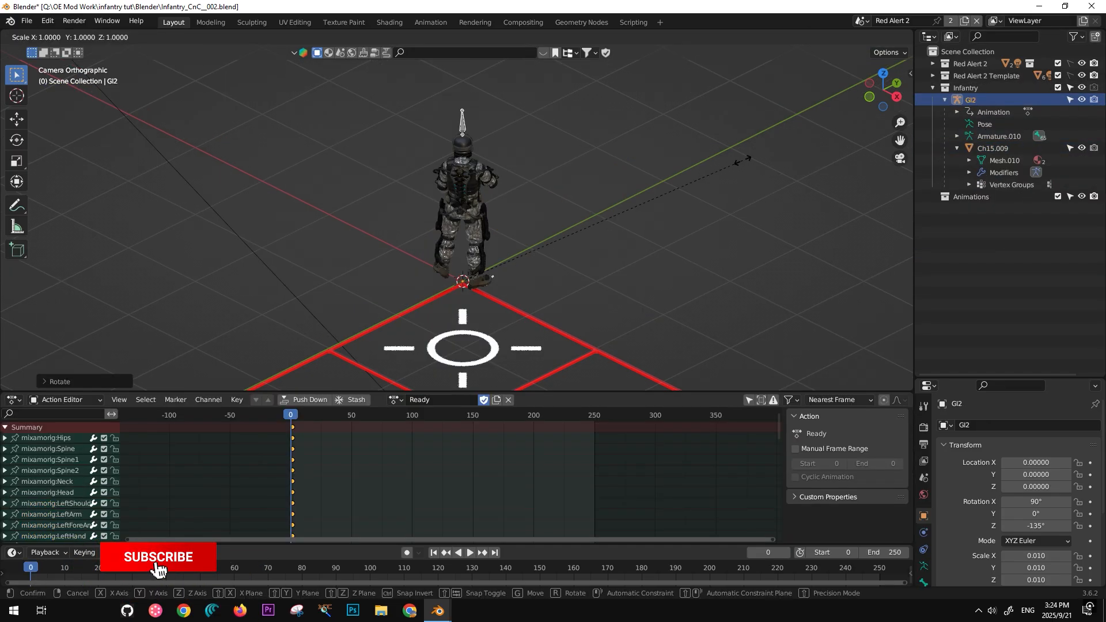
Step: Scale the GI2 armature down to 0.008 and save the file
click(672, 179)
key(ctrl+s)
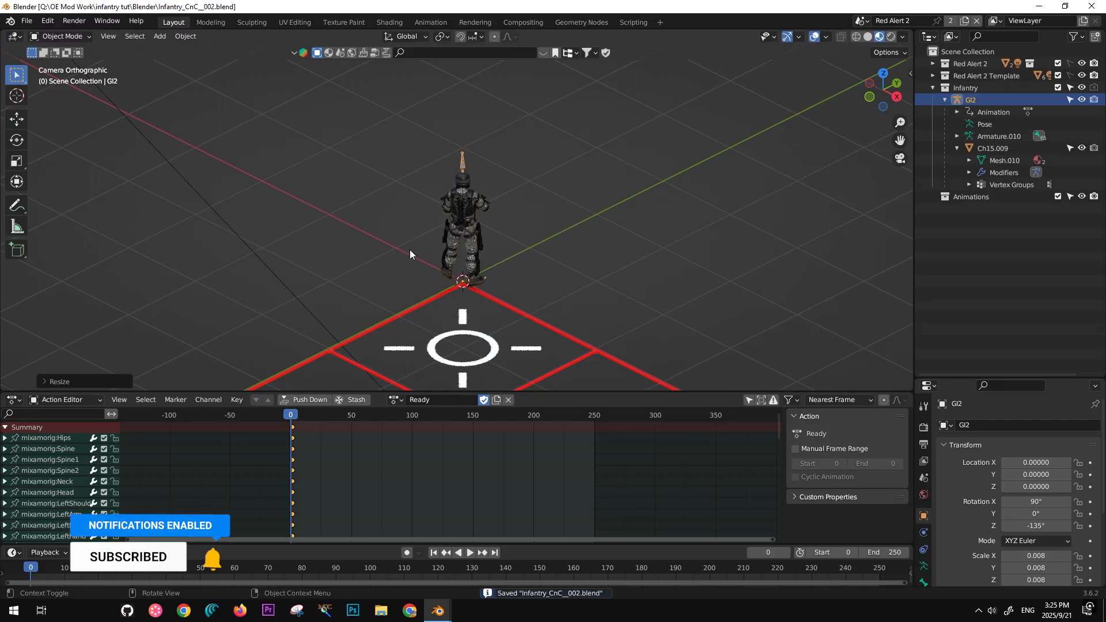
Step: Append the M16 collection from its blend file into the soldier scene
middle_drag(409, 250, 555, 234)
scroll(556, 234, up, 5)
middle_drag(360, 217, 454, 247)
scroll(376, 230, up, 5)
click(27, 21)
click(46, 153)
click(872, 482)
double_click(451, 230)
click(328, 219)
click(878, 486)
Step: Rotate the appended M16 rifle by -45° about Z and scale it down
scroll(622, 300, down, 8)
middle_drag(622, 300, 558, 345)
text(rz-45)
key(Return)
key(s)
click(427, 296)
Step: Move the M16 in front of the soldier's torso and scale it down to about 0.065 to match his size
middle_drag(427, 296, 496, 256)
key(g)
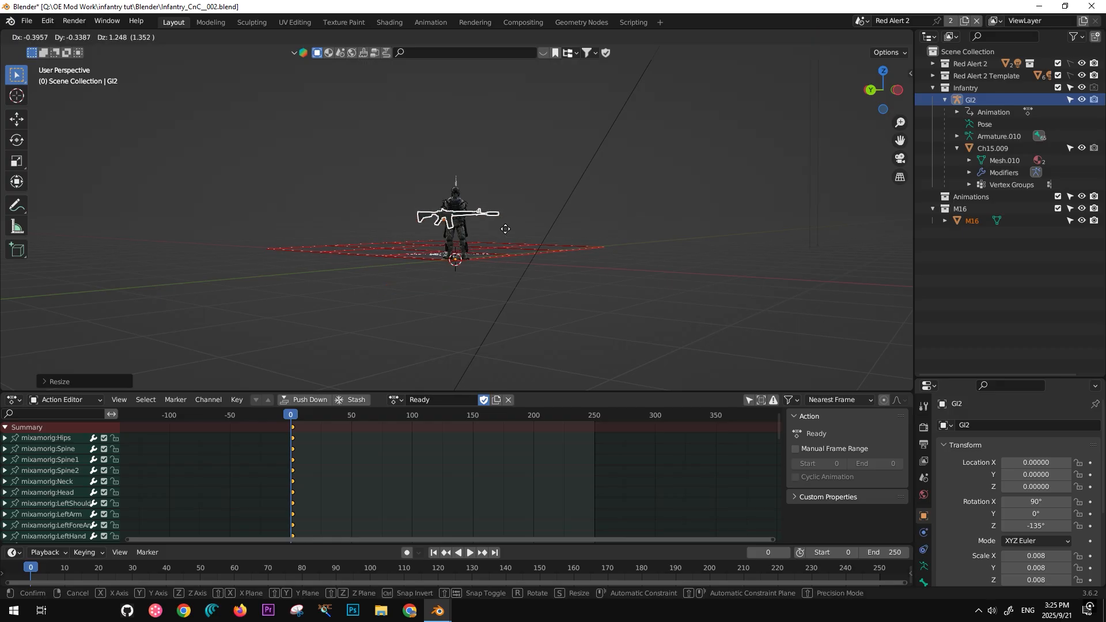
click(498, 225)
scroll(499, 226, up, 8)
key(s)
click(465, 302)
middle_drag(465, 302, 385, 271)
key(g)
click(488, 272)
key(s)
click(387, 314)
middle_drag(387, 315, 651, 282)
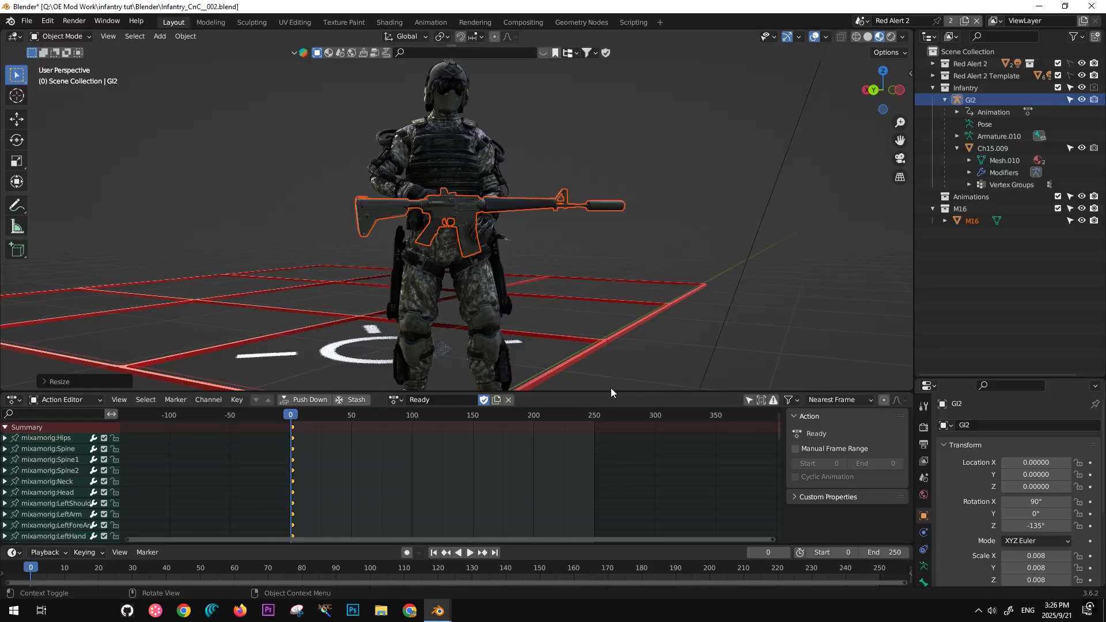
Step: Enlarge the 3D viewport and move the M16 along global Z to the height of the soldier's hands
drag(611, 390, 610, 473)
scroll(572, 346, up, 3)
middle_drag(573, 347, 593, 370)
key(g)
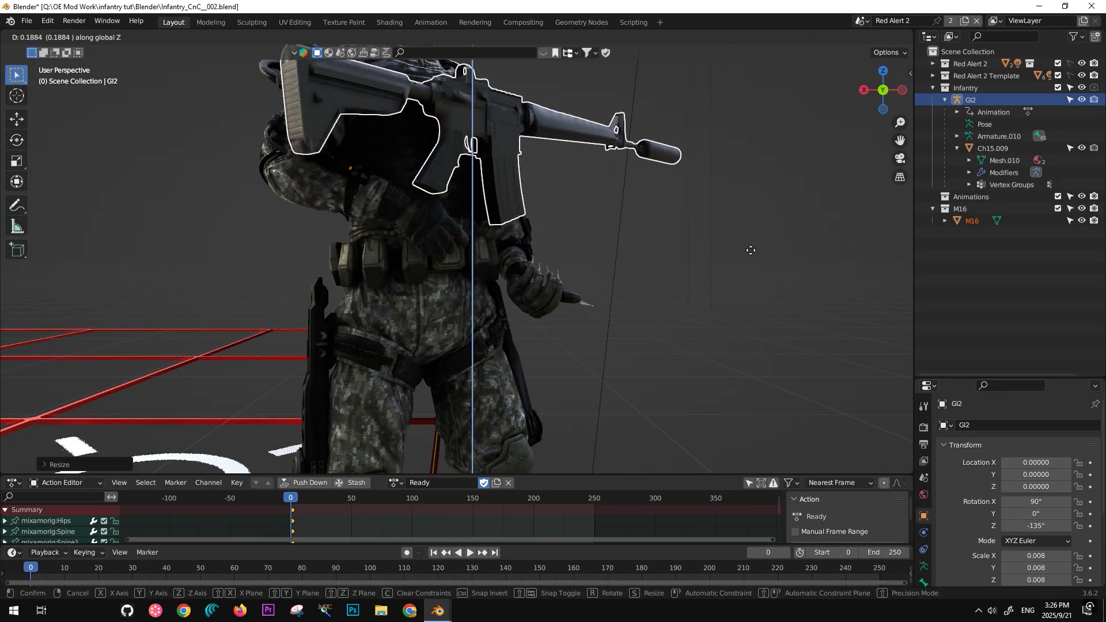
click(640, 330)
middle_drag(640, 331, 585, 292)
Step: Select the pistol grip's vertices in the M16 mesh and snap the 3D cursor to the selection
key(Tab)
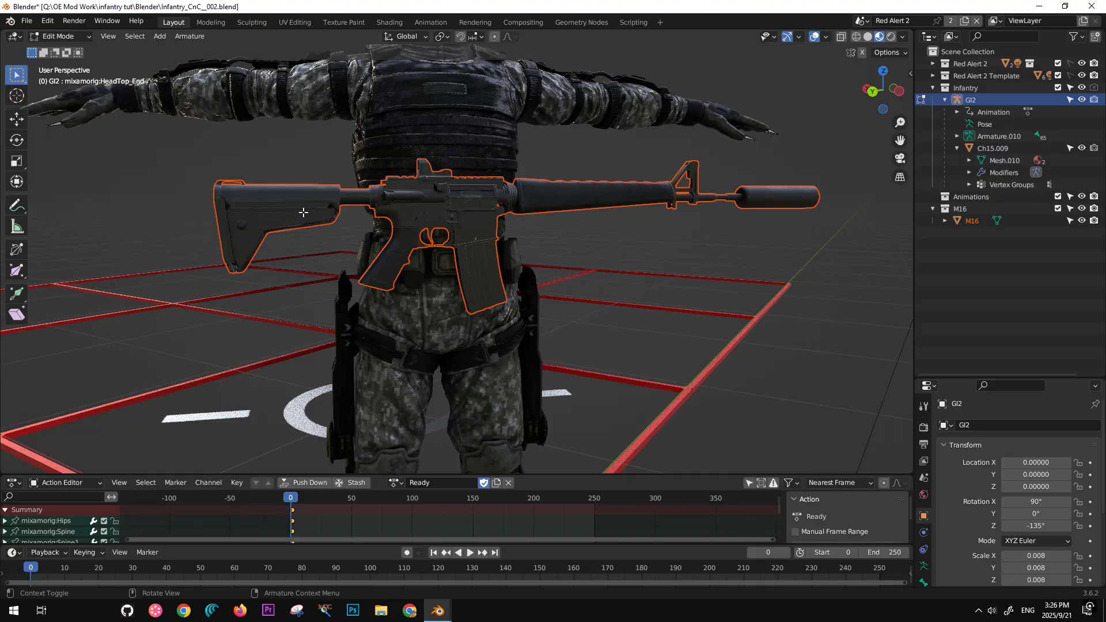
click(972, 220)
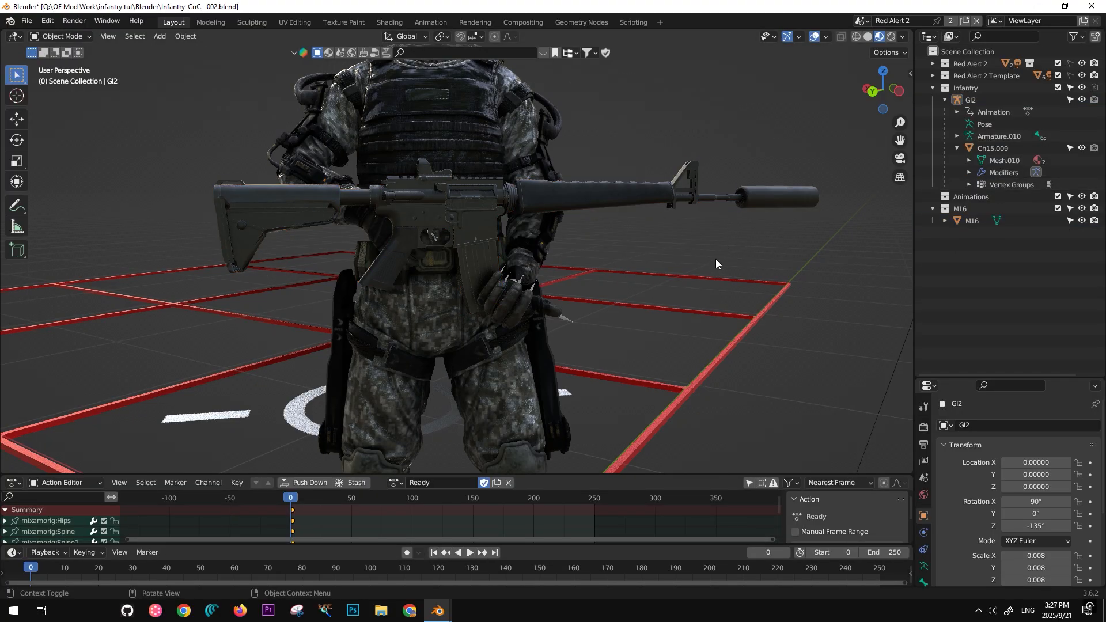
key(Tab)
click(287, 302)
key(l)
key(l)
middle_drag(388, 262, 486, 253)
key(shift+z)
scroll(423, 254, up, 5)
shift+drag(179, 178, 392, 370)
shift+drag(491, 151, 377, 246)
ctrl+drag(425, 150, 363, 190)
key(shift+s)
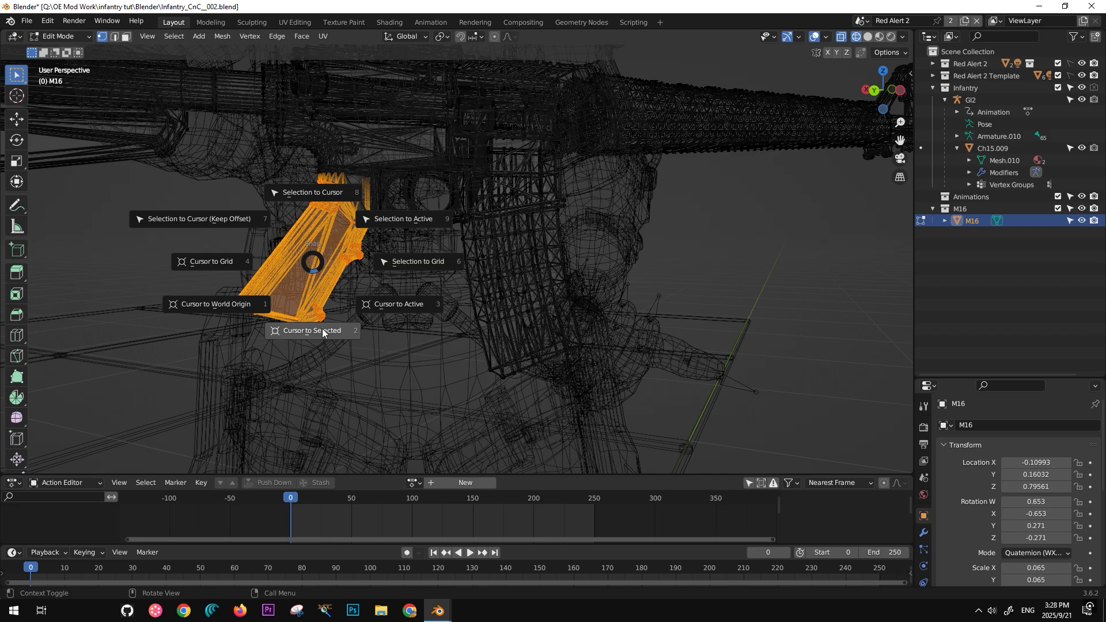
click(322, 328)
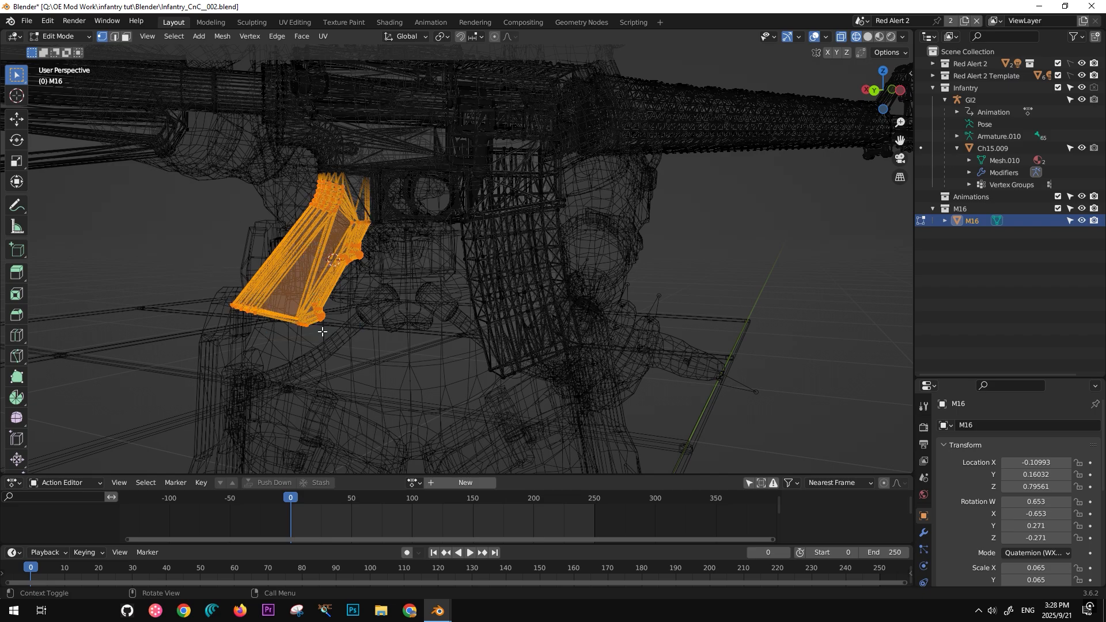
Step: Return to Object Mode and set the M16's origin to the 3D cursor at the grip
right_click(331, 265)
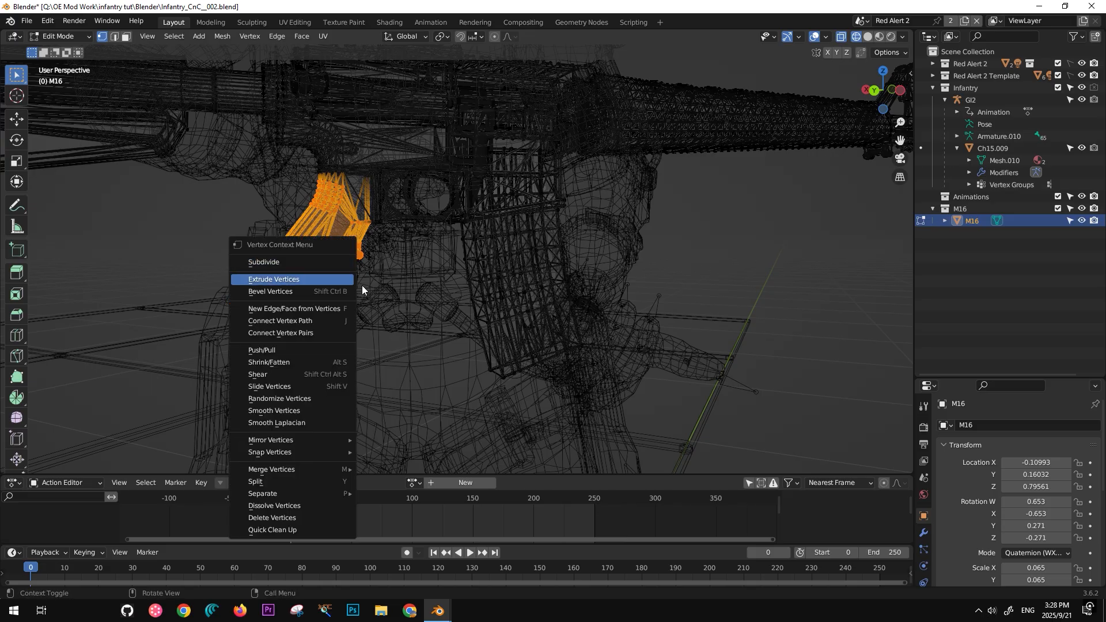
key(Tab)
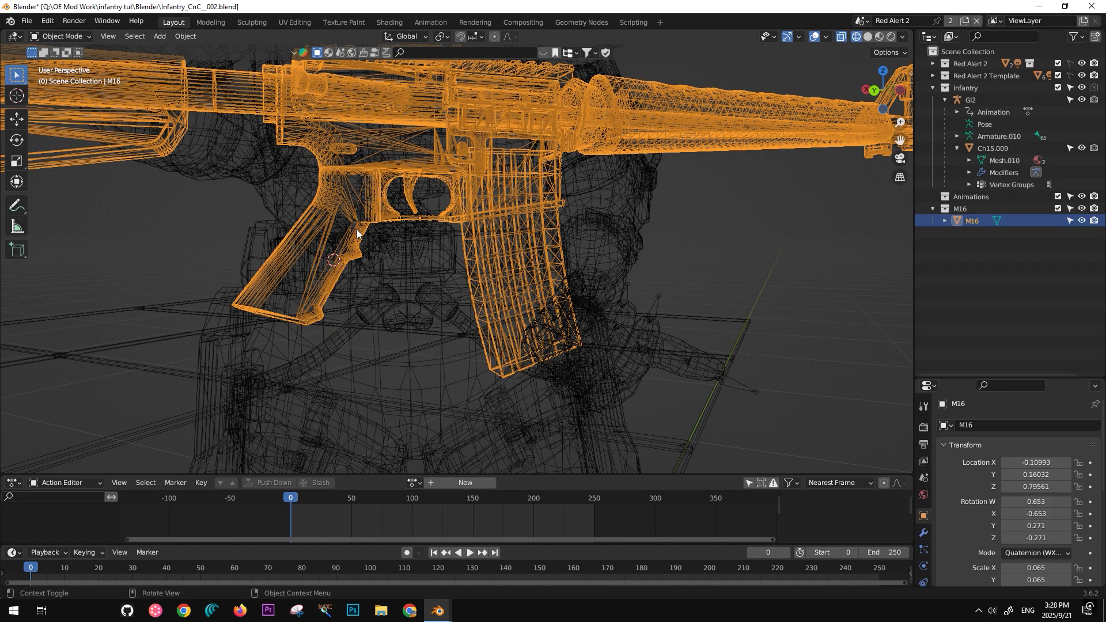
middle_drag(415, 264, 352, 291)
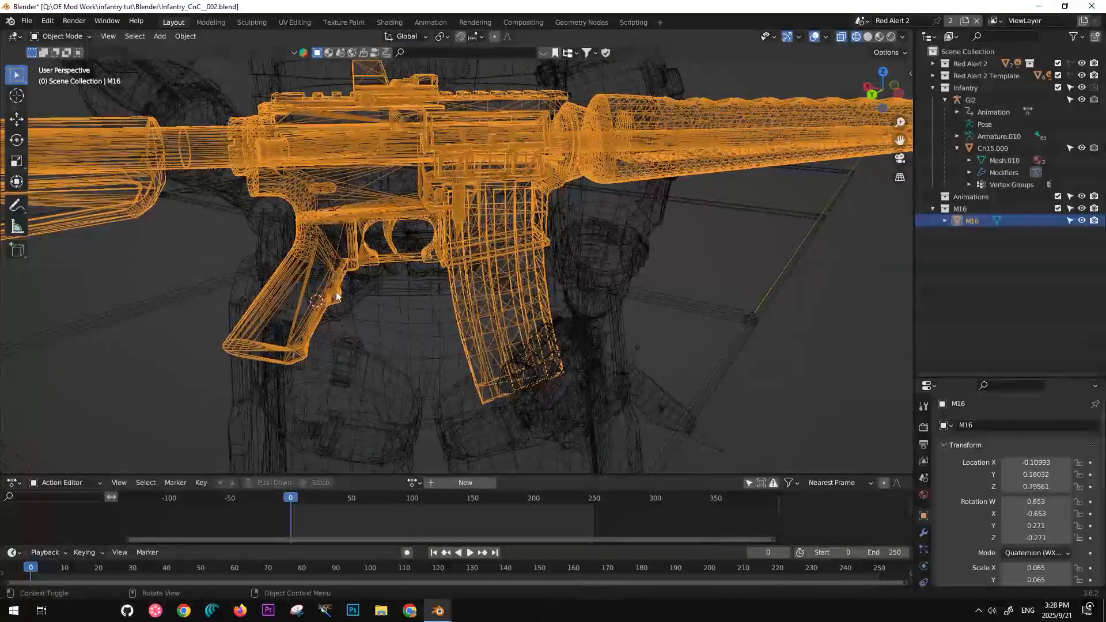
right_click(302, 288)
mouse_move(297, 343)
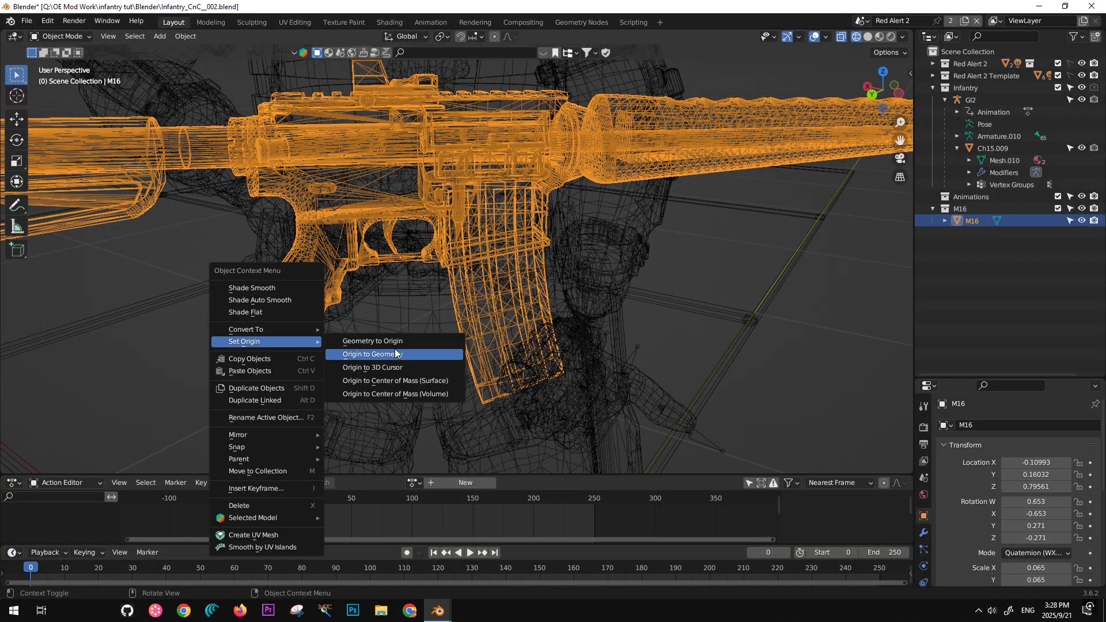
click(412, 367)
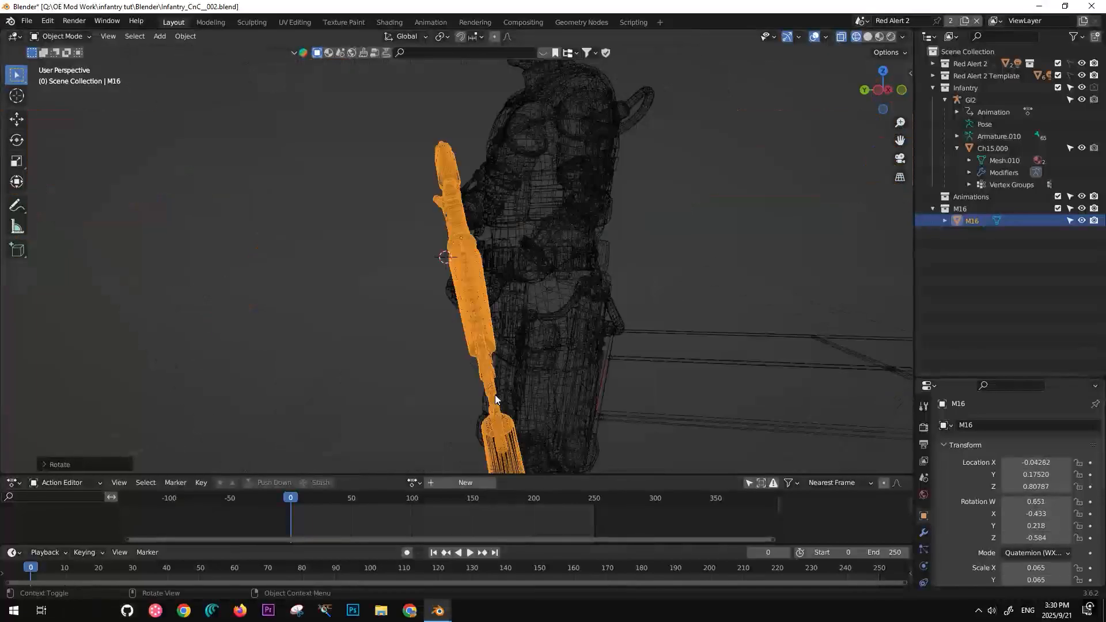
Step: Rotate the M16 diagonally so it runs through both hands, and check the fit in Material Preview shading
key(r)
click(569, 402)
middle_drag(569, 402, 173, 413)
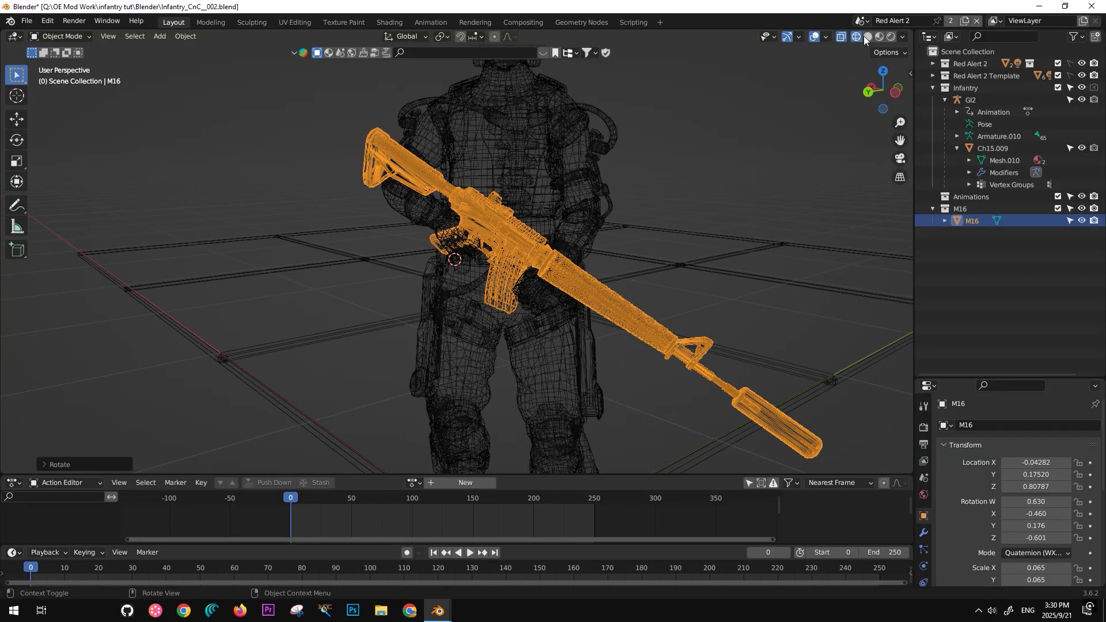
click(879, 37)
middle_drag(512, 299, 586, 210)
click(402, 340)
scroll(423, 258, up, 6)
Step: Reselect the pistol grip's vertices on the rotated M16 in wireframe and snap the 3D cursor to them
click(586, 209)
key(Tab)
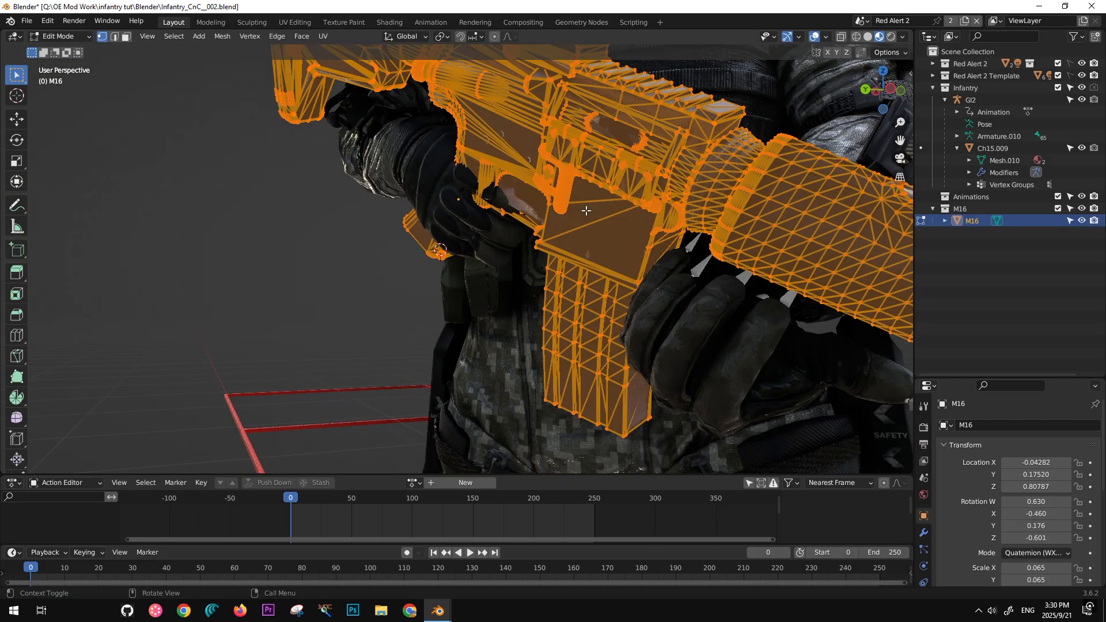
middle_drag(453, 231, 529, 199)
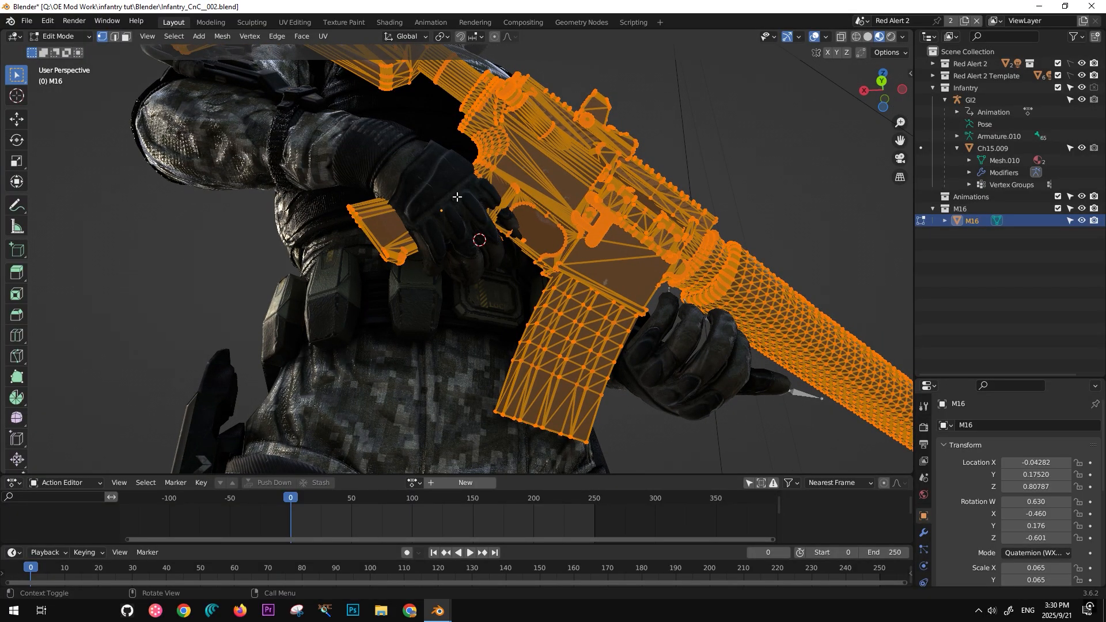
click(857, 36)
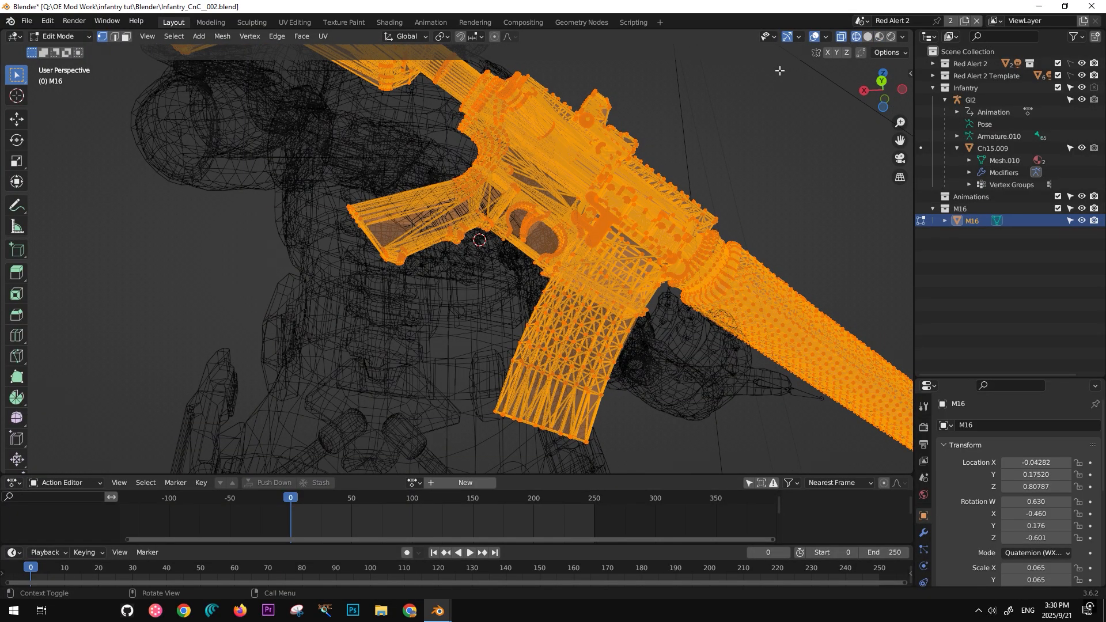
drag(469, 189, 317, 281)
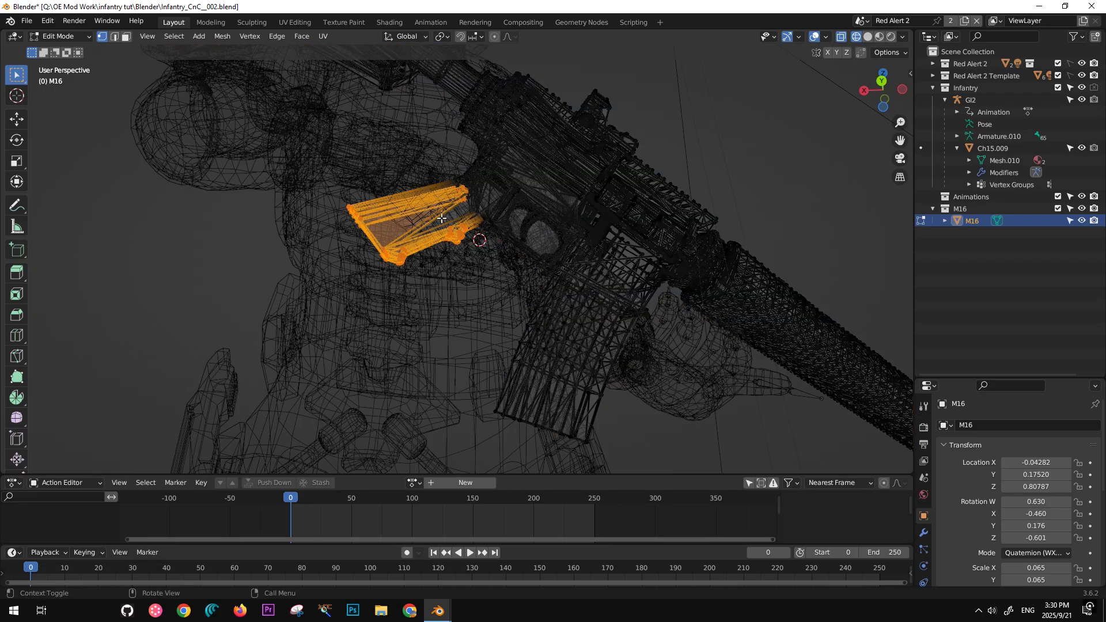
key(shift+s)
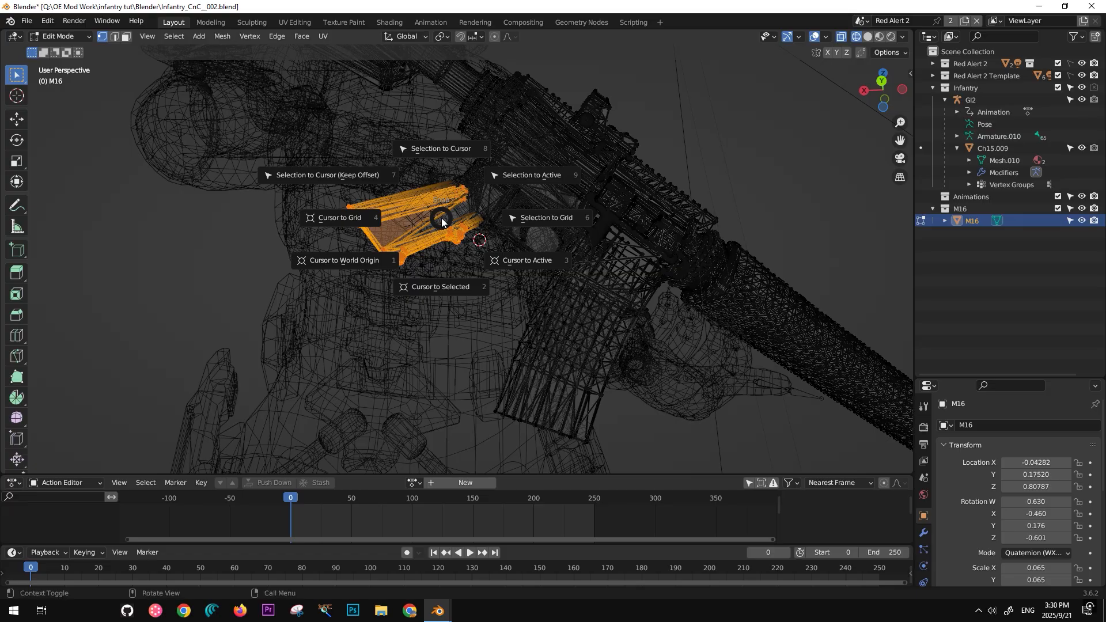
click(440, 286)
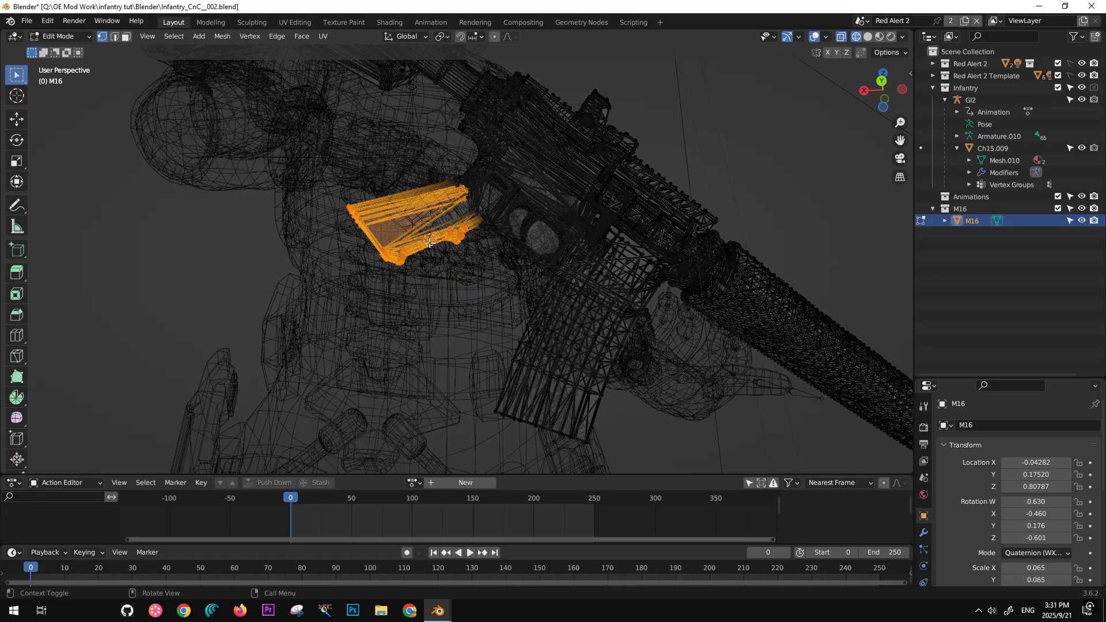
Step: Add a Plain Axes empty at the 3D cursor on the grip and scale it to about 0.059
key(Tab)
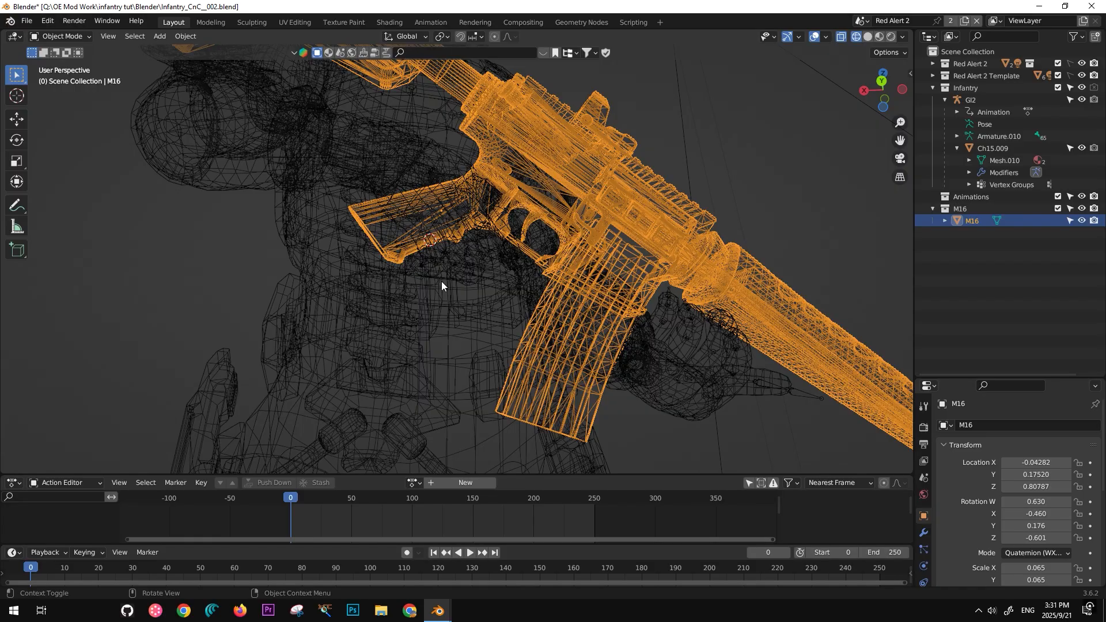
key(shift+a)
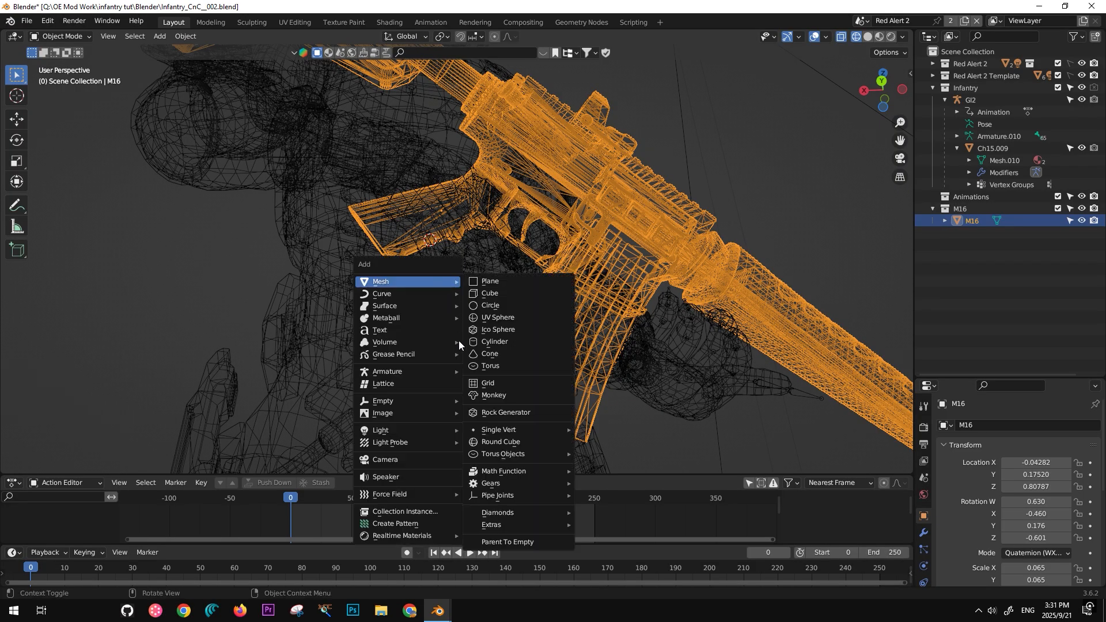
mouse_move(409, 402)
click(492, 400)
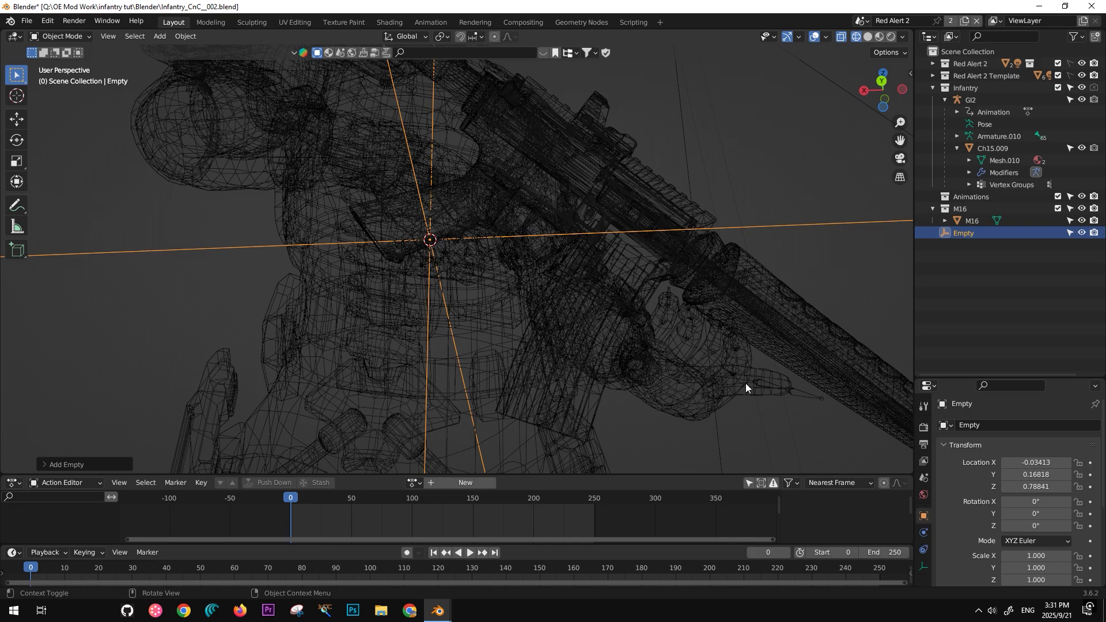
key(s)
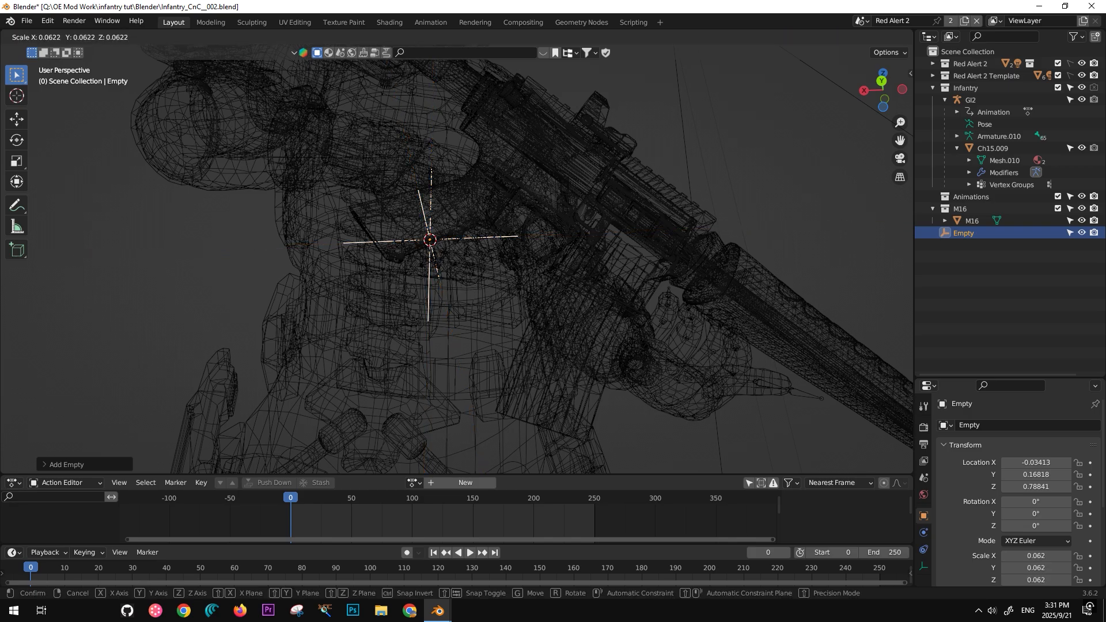
click(436, 262)
middle_drag(437, 263, 511, 342)
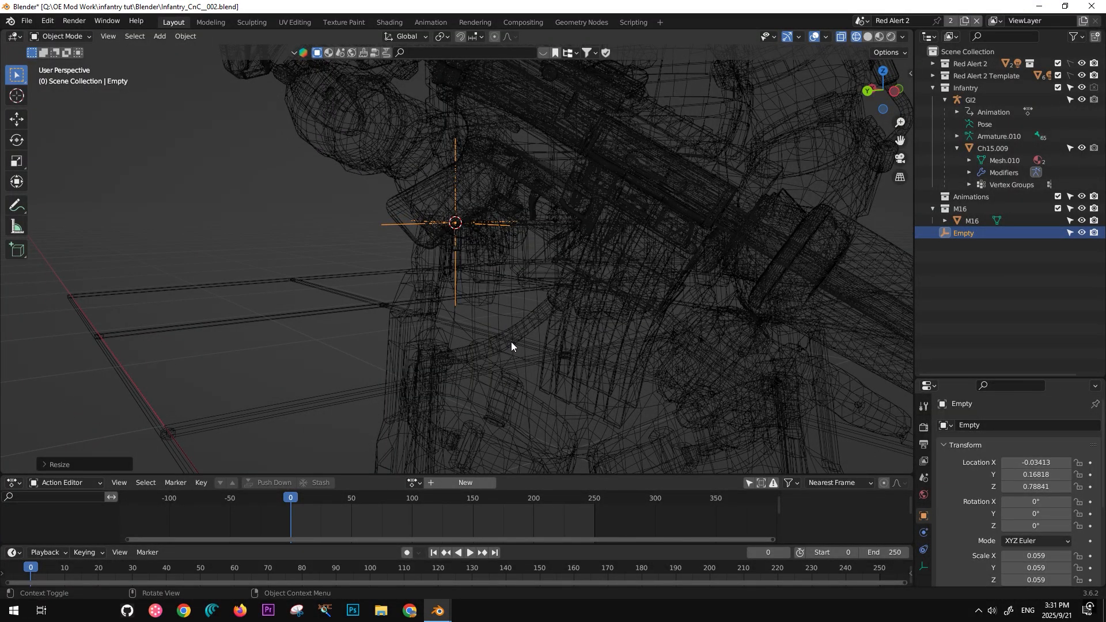
key(KP_1)
key(KP_4)
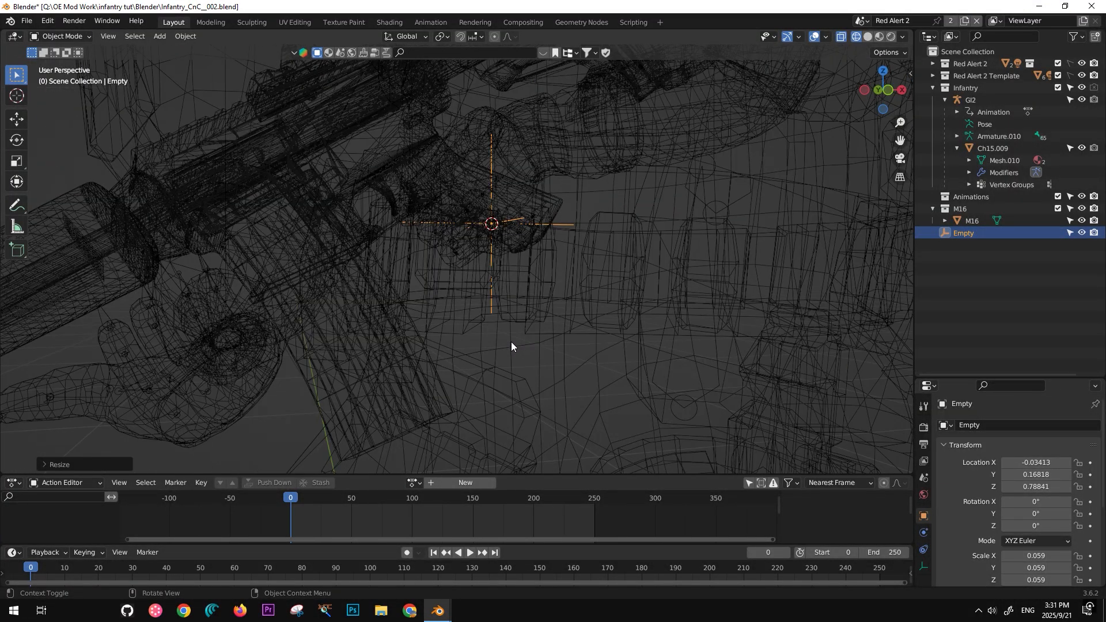
Step: Move the empty up into the gripping hand, to about X -0.048, Y 0.175, Z 0.808
key(KP_6)
key(KP_6)
key(KP_6)
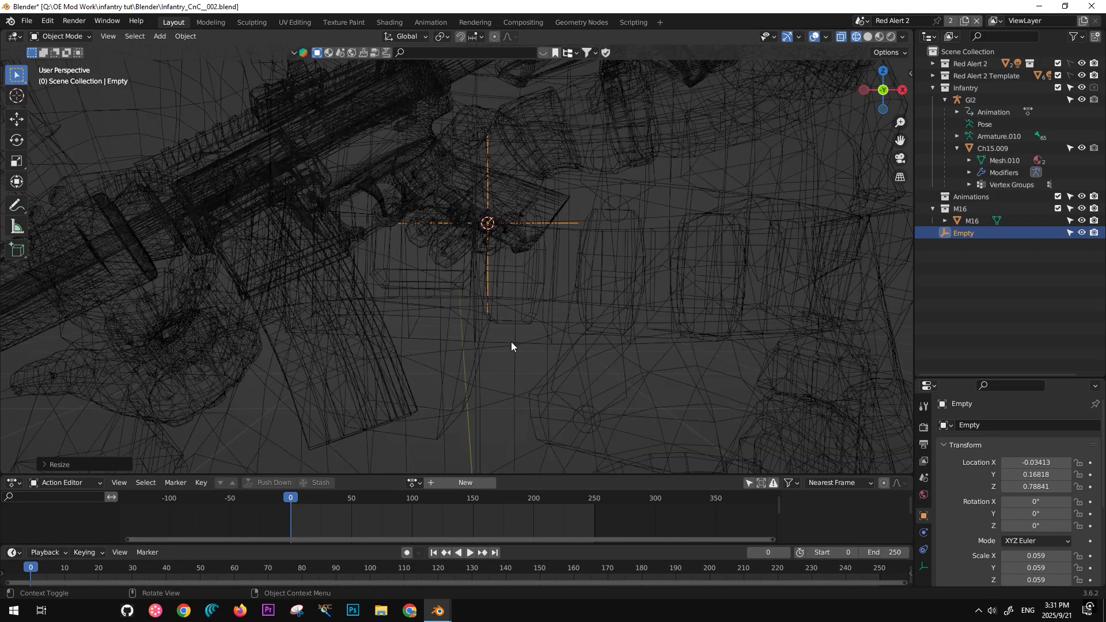
key(g)
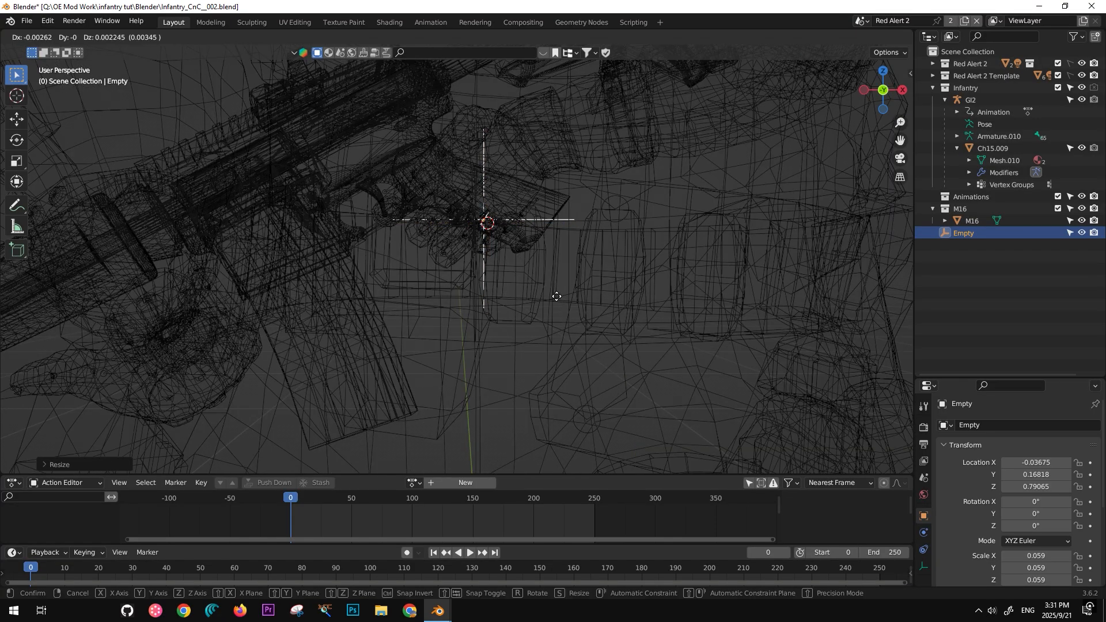
click(605, 264)
middle_drag(620, 264, 503, 321)
key(g)
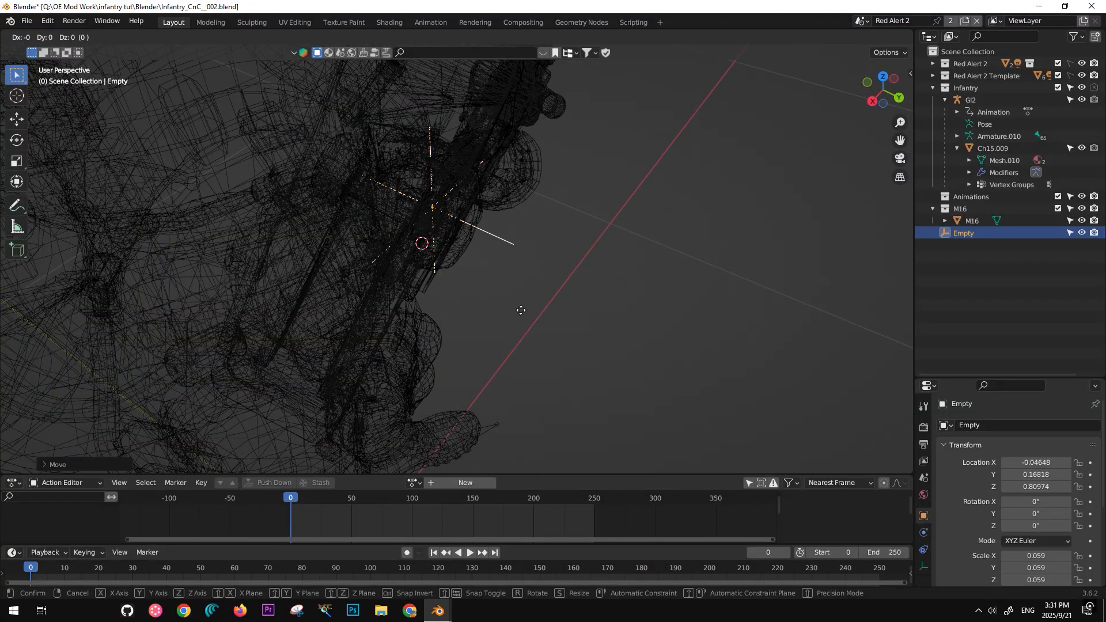
click(530, 314)
middle_drag(622, 326, 419, 364)
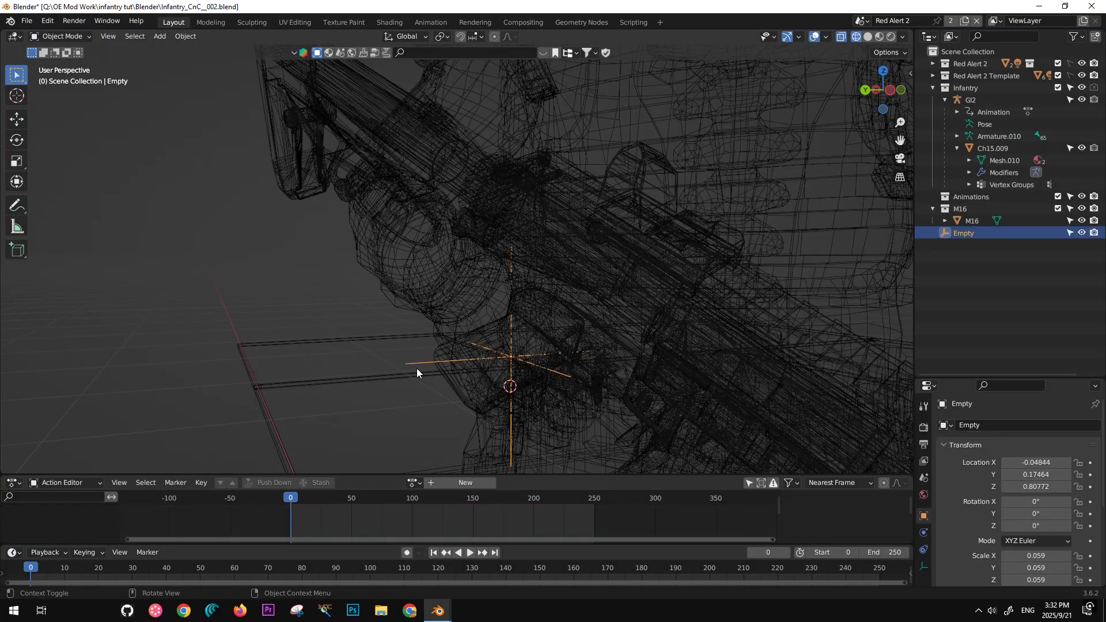
Step: Add the GI2 armature to the selection as the active object and switch it to Pose Mode
middle_drag(555, 258, 534, 75)
shift+click(686, 113)
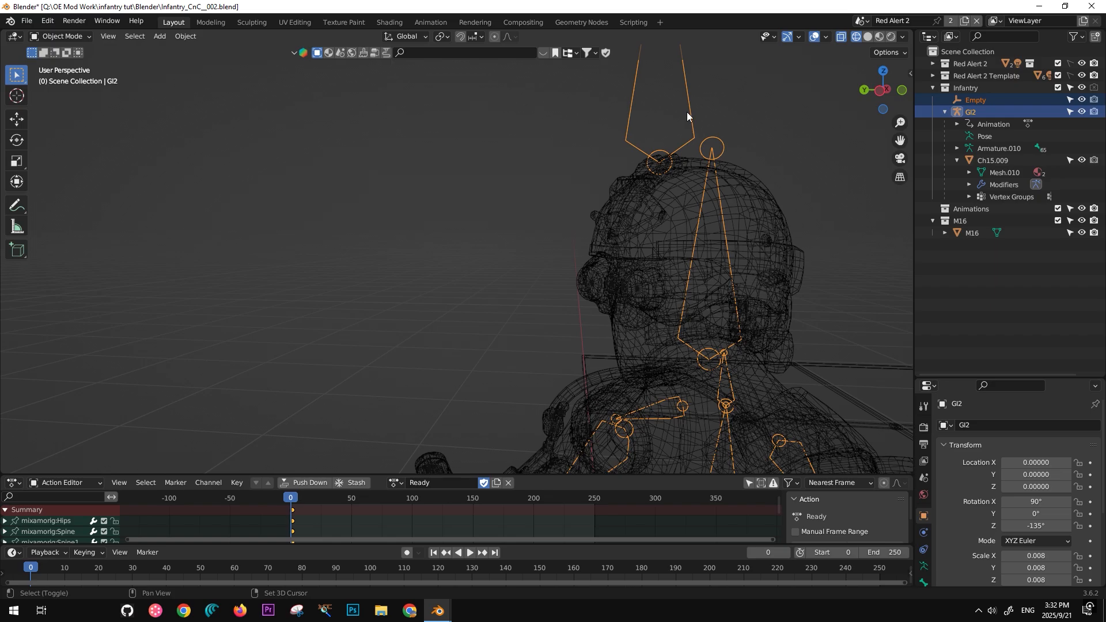
shift+middle_drag(631, 348, 580, 138)
shift+middle_drag(599, 309, 598, 199)
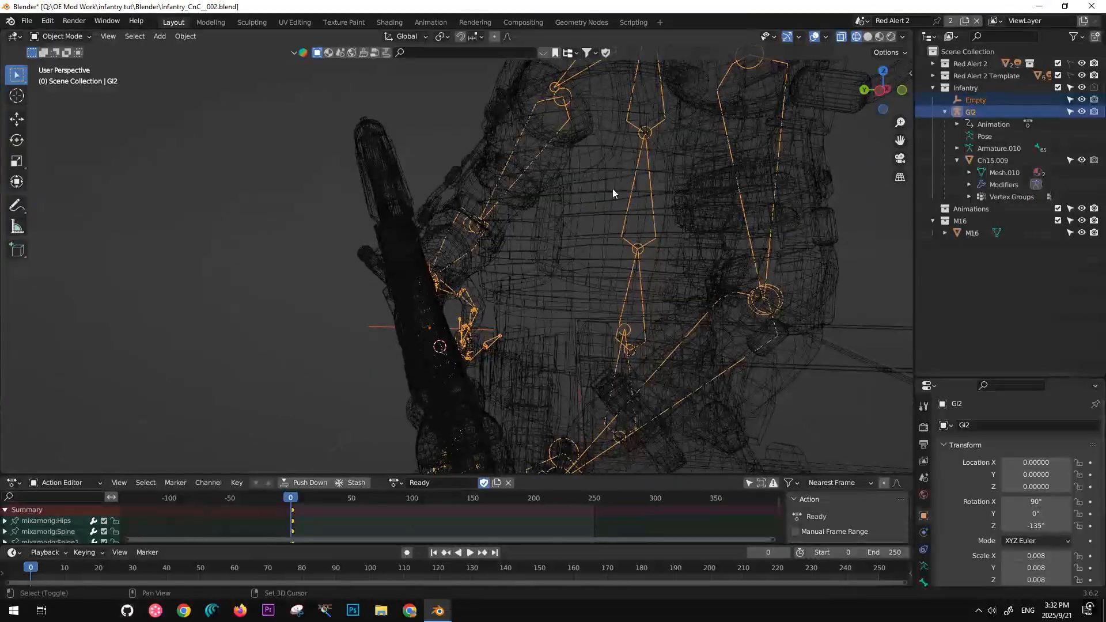
click(879, 37)
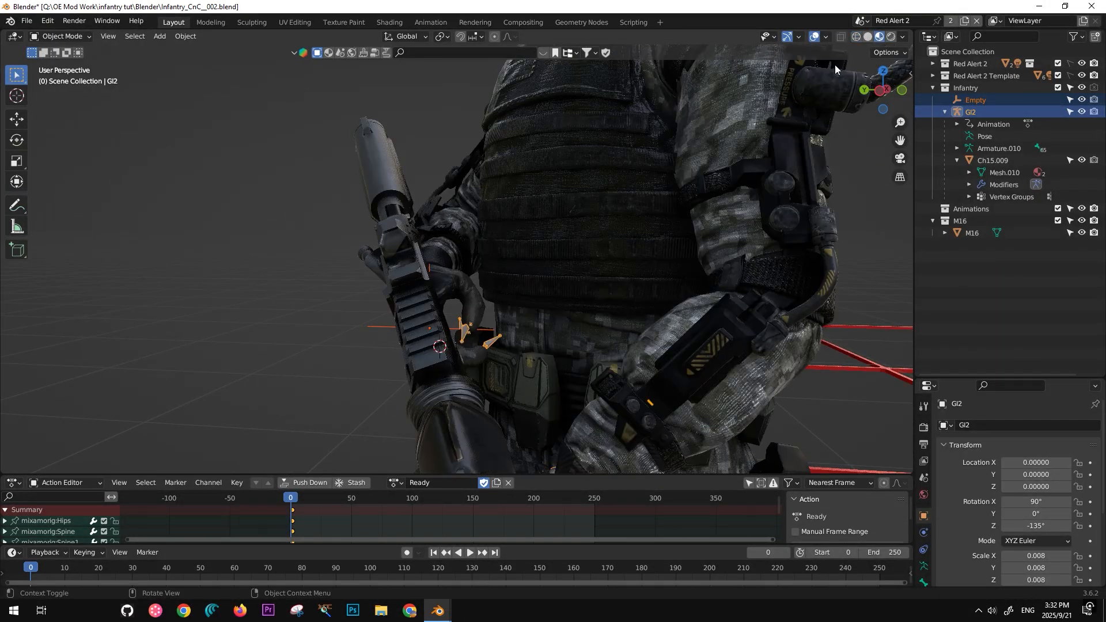
mouse_move(428, 247)
middle_down()
mouse_move(502, 234)
mouse_move(480, 244)
middle_up()
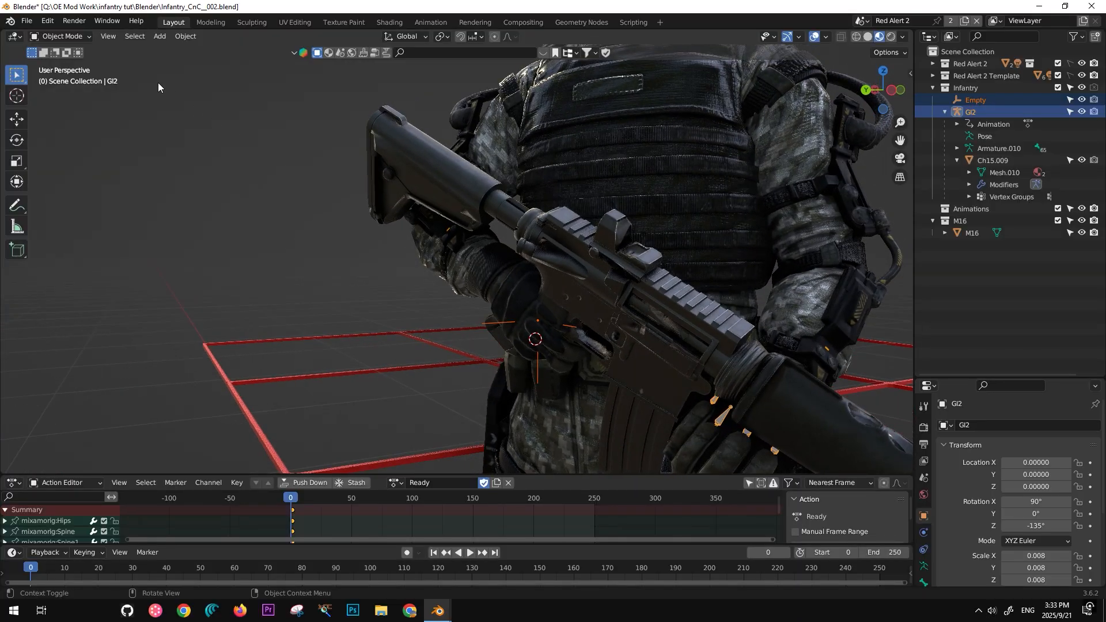
click(91, 37)
click(76, 75)
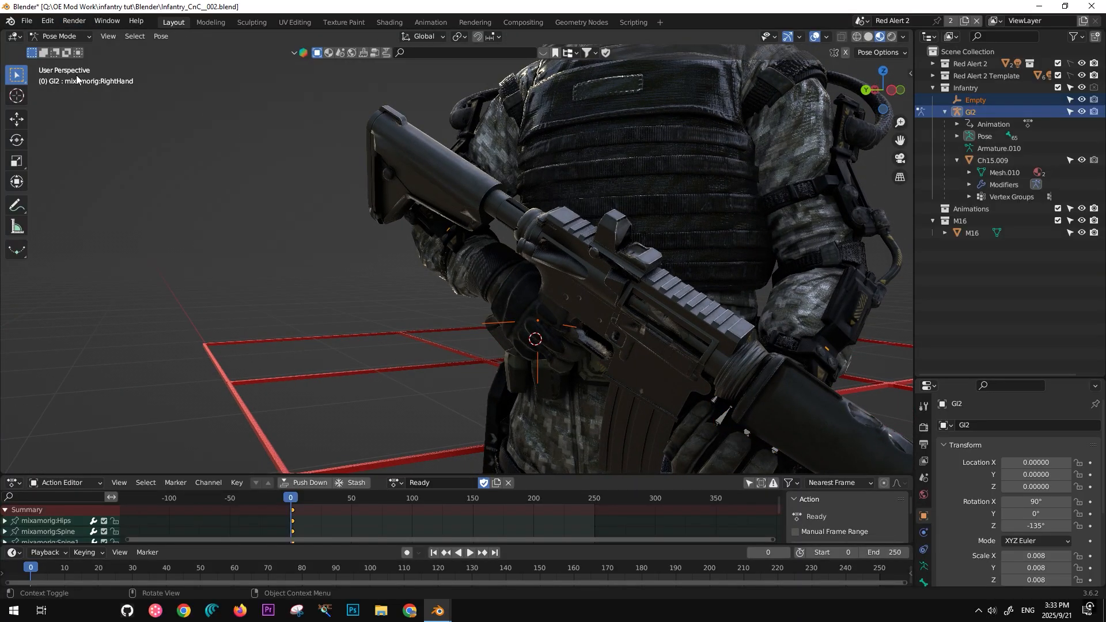
Step: In wireframe, parent the empty to the active mixamorig:RightHand bone using the Bone option
click(856, 37)
middle_drag(477, 278, 481, 287)
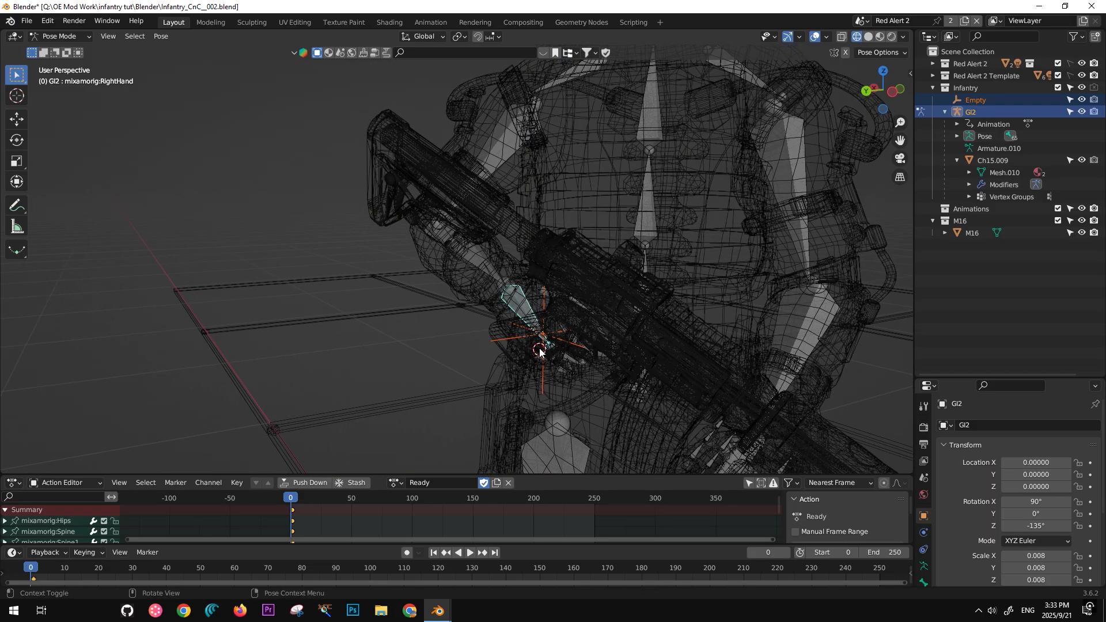
scroll(540, 352, up, 4)
middle_drag(537, 337, 579, 293)
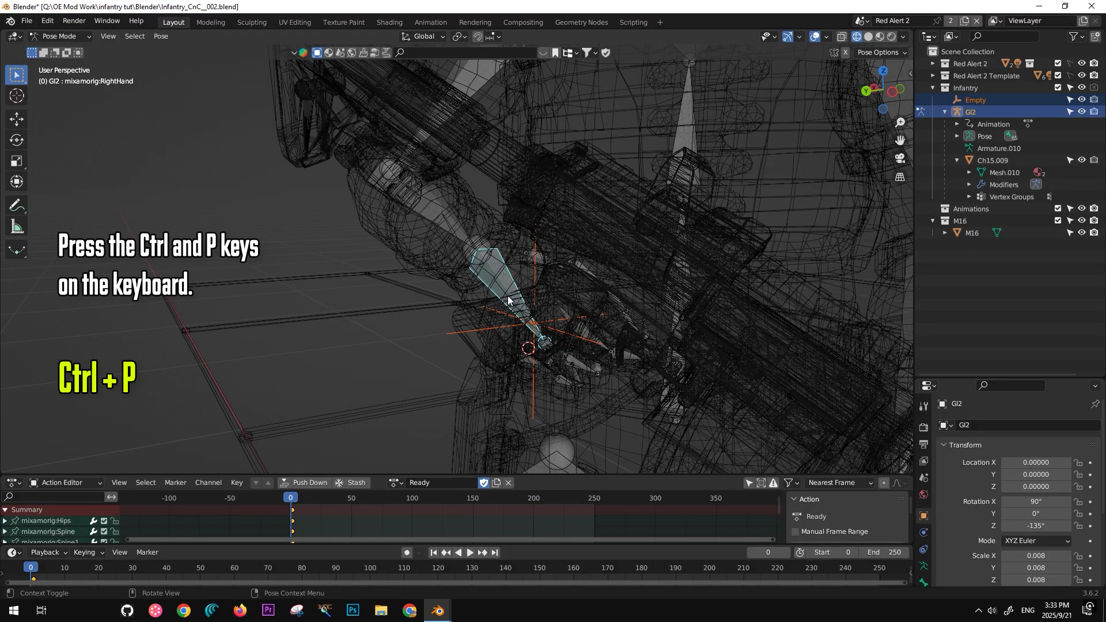
key(ctrl+p)
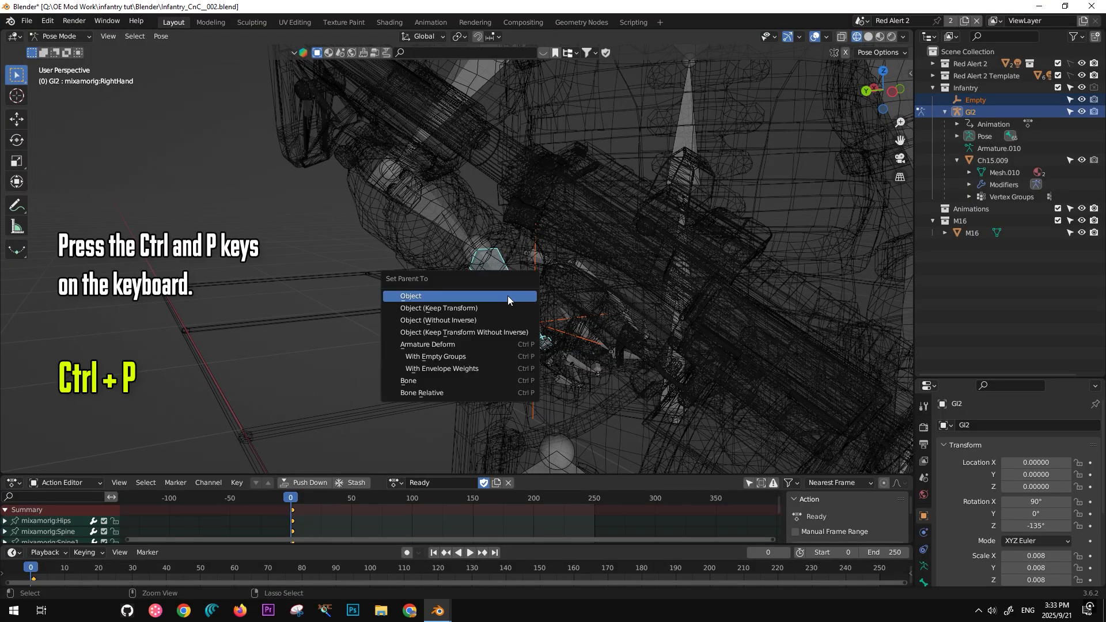
click(422, 383)
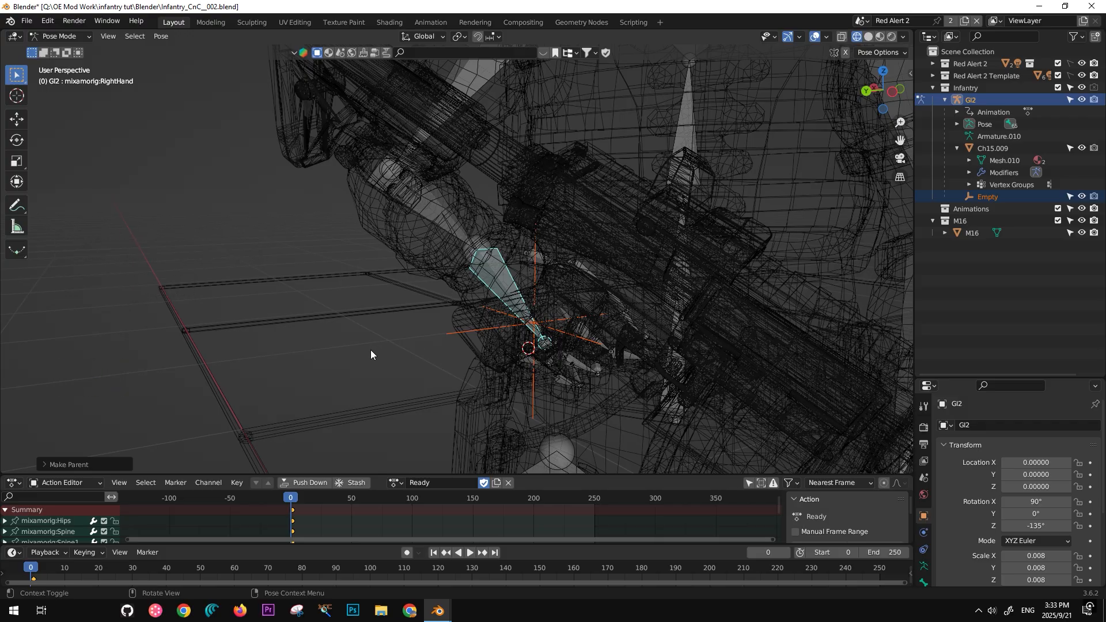
Step: Return the armature to Object Mode and display the scene in Material Preview shading
key(Tab)
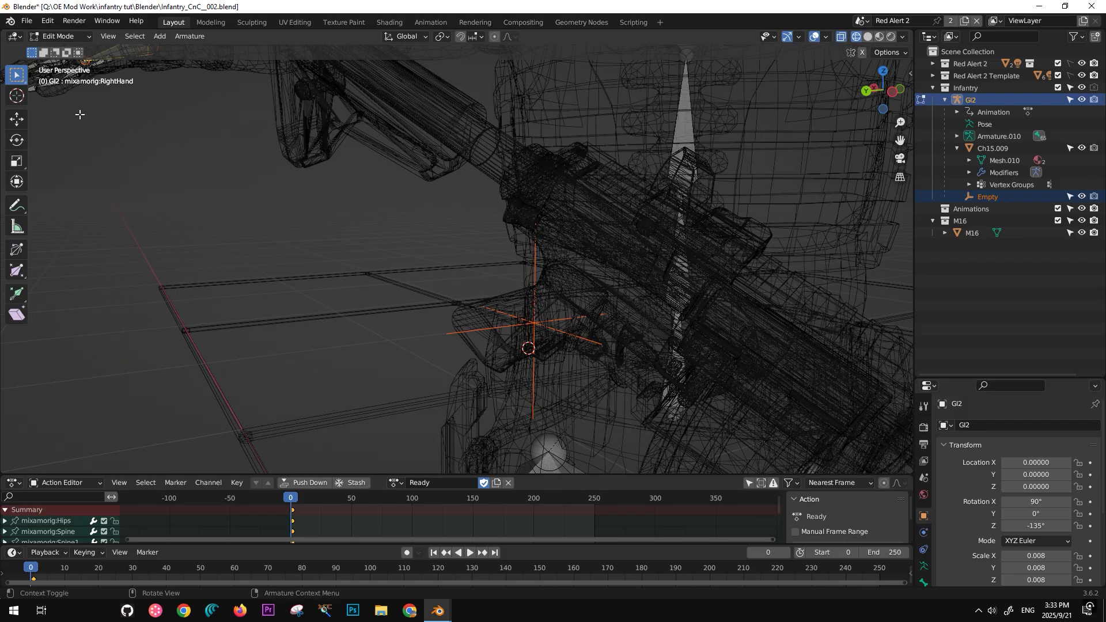
click(87, 36)
click(72, 49)
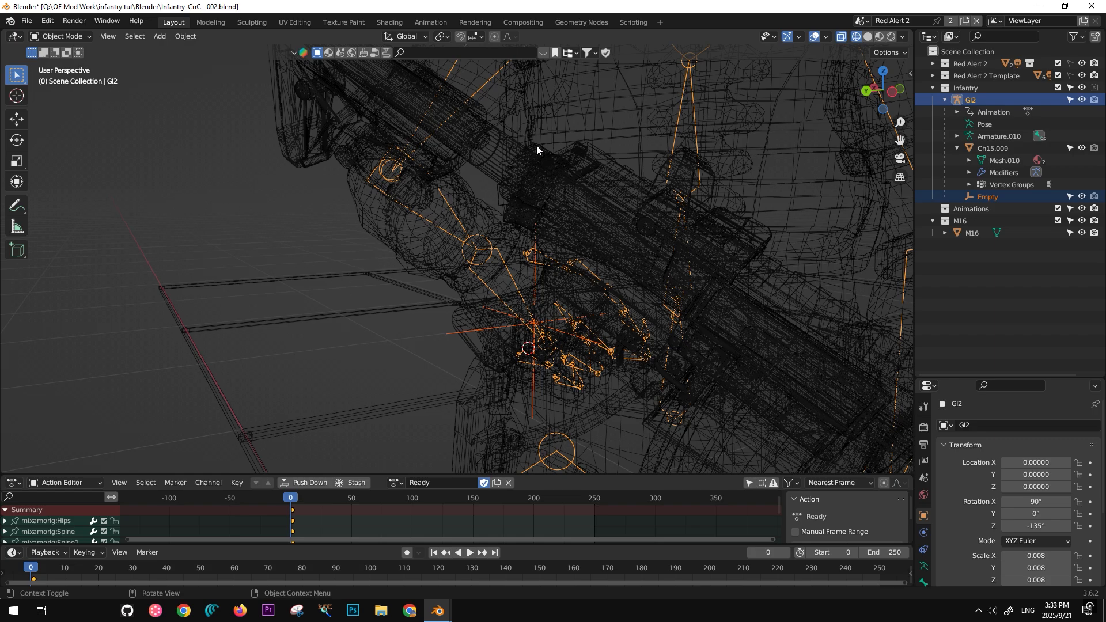
click(868, 36)
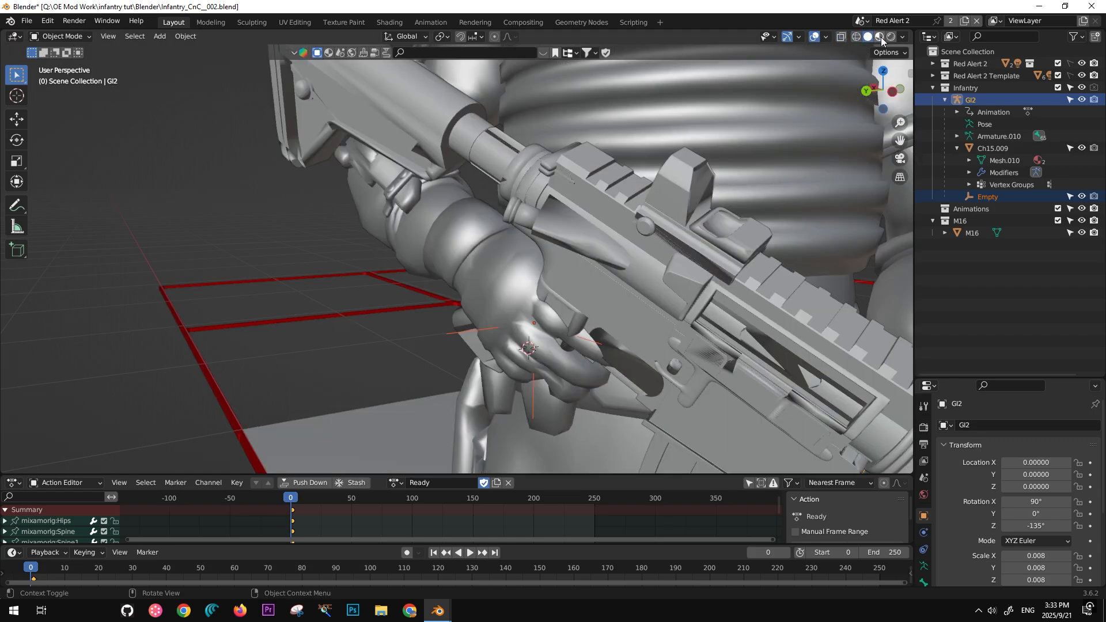
click(879, 36)
Step: Parent the M16 to the empty using Object (Keep Transform)
click(651, 251)
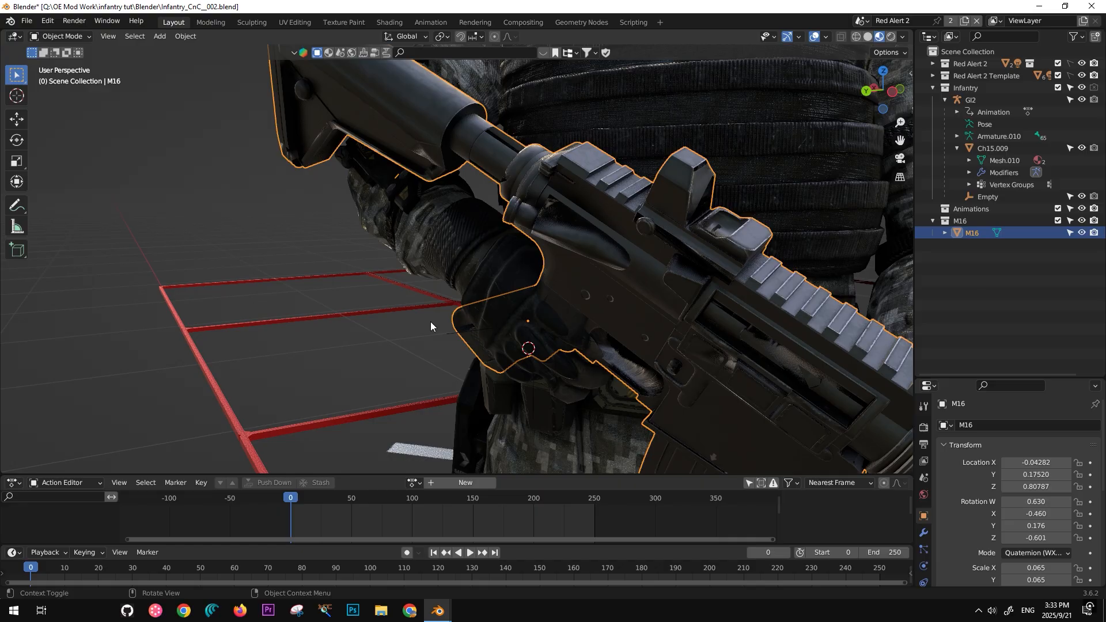
shift+click(450, 333)
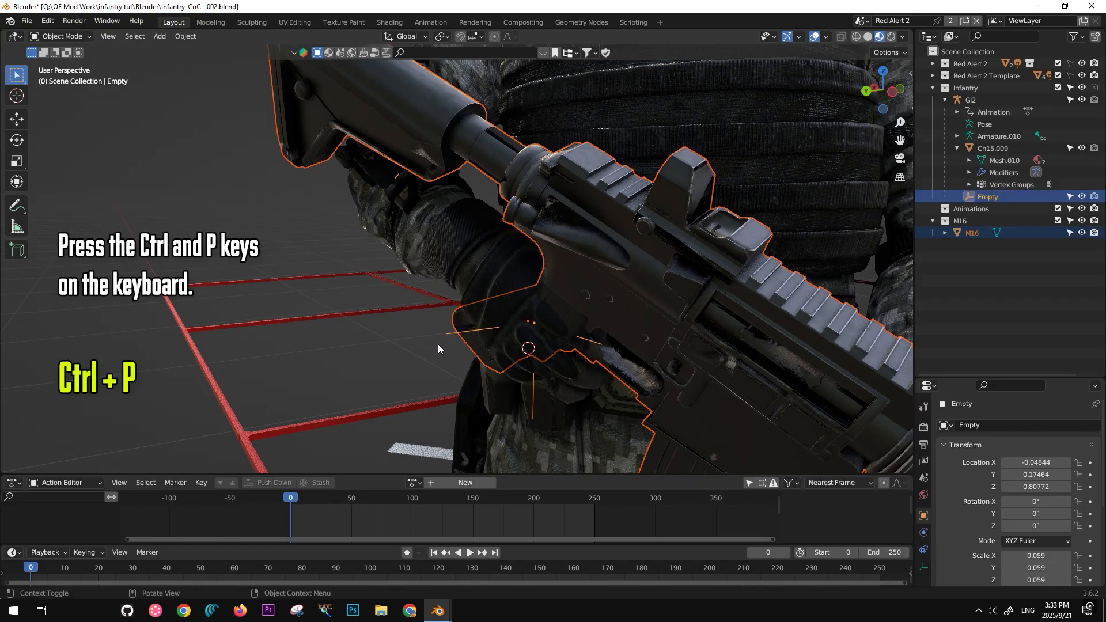
key(ctrl+p)
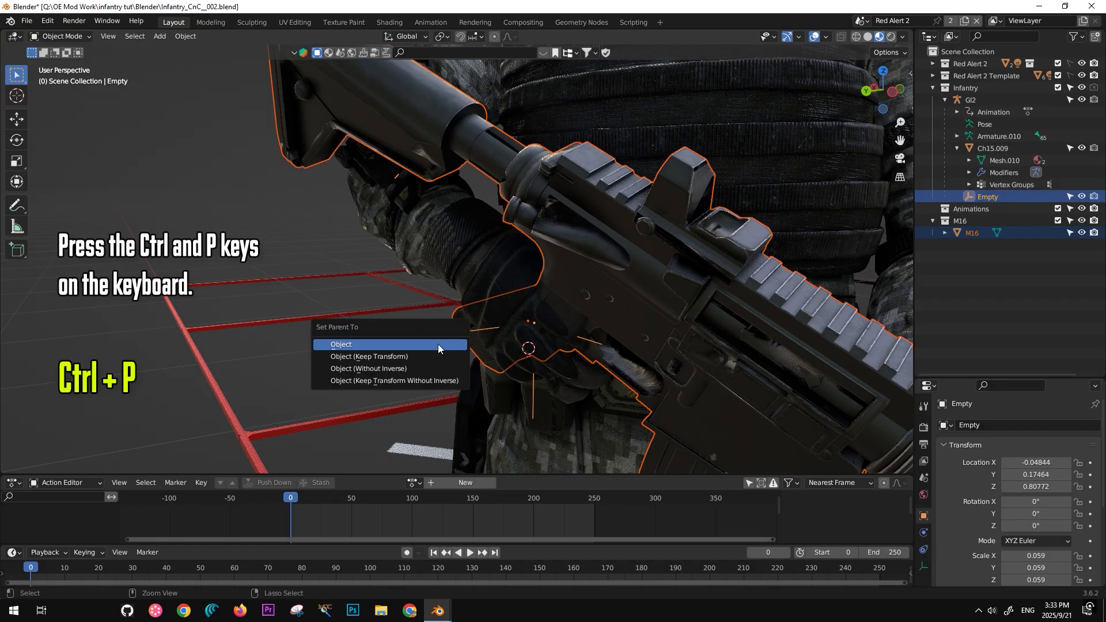
click(420, 357)
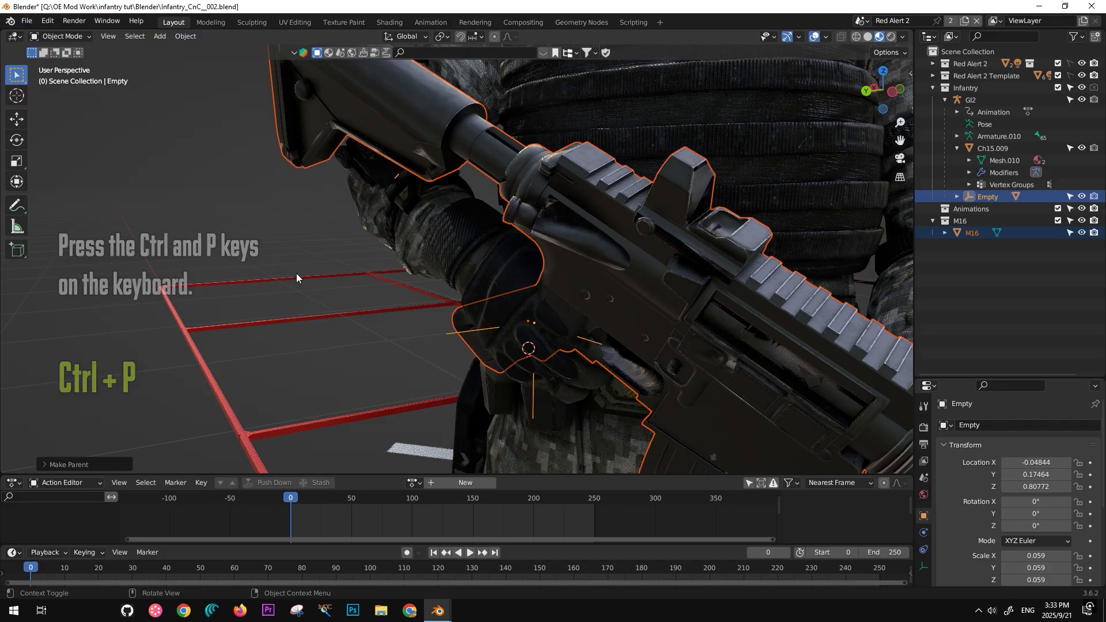
scroll(289, 275, down, 6)
scroll(312, 265, down, 3)
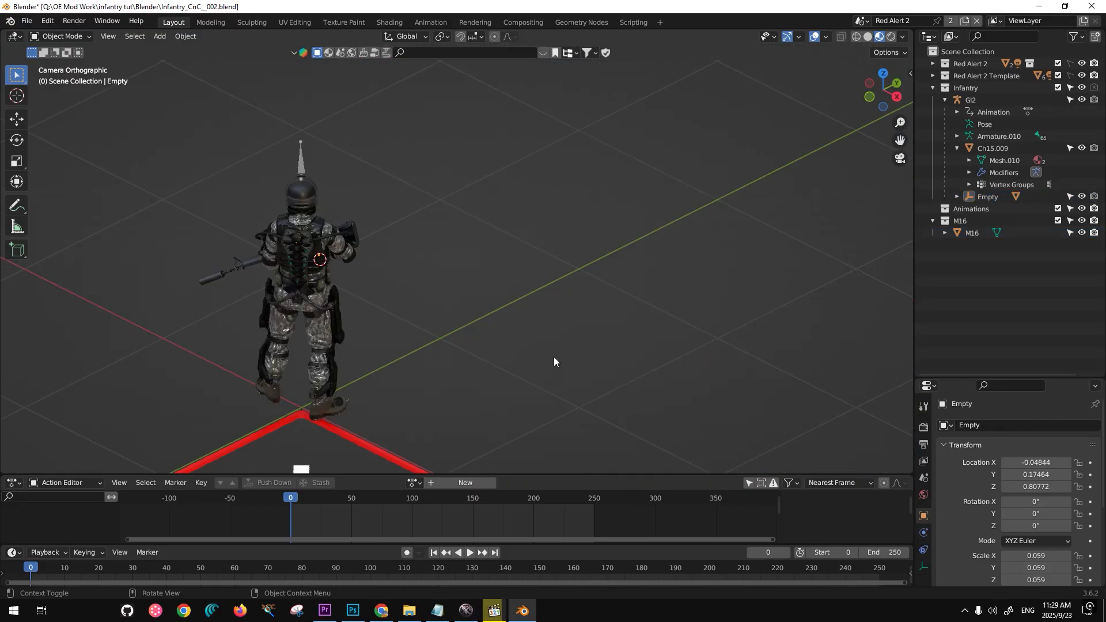
Step: Show the C&C Anim Addon settings at a wider size and set the rotation direction to CounterClockwise (infantry)
key(n)
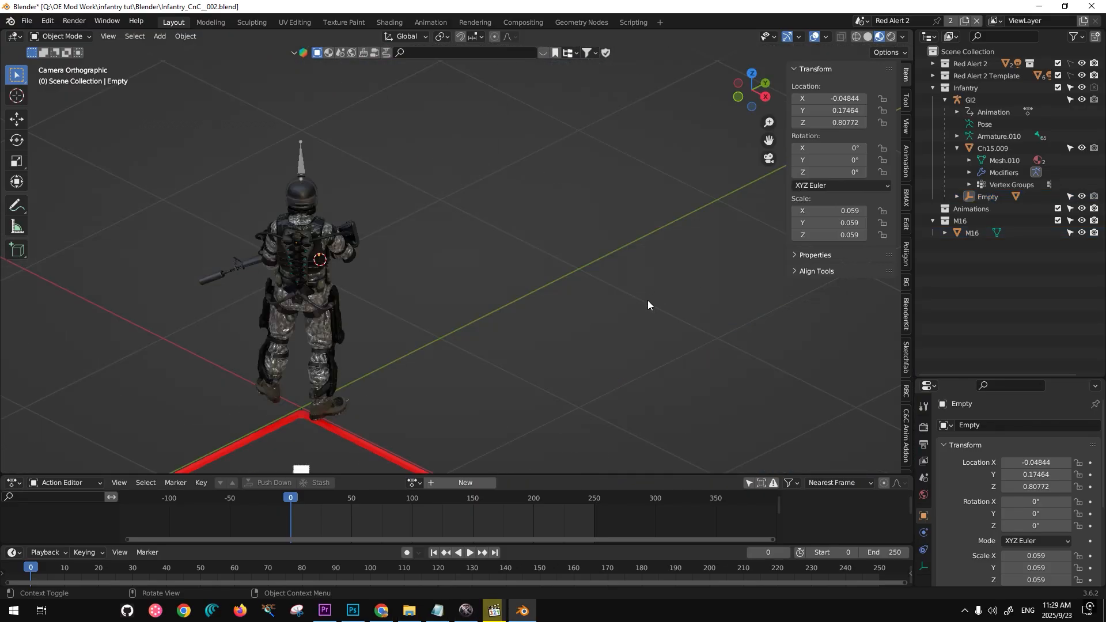
click(905, 427)
scroll(904, 427, down, 3)
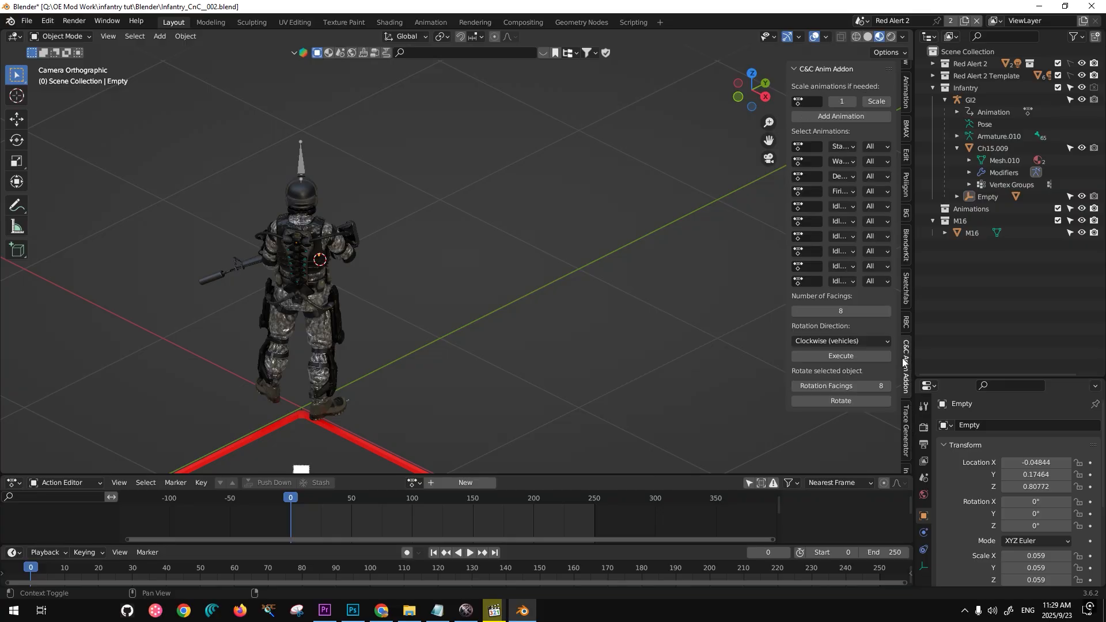
drag(785, 268, 631, 261)
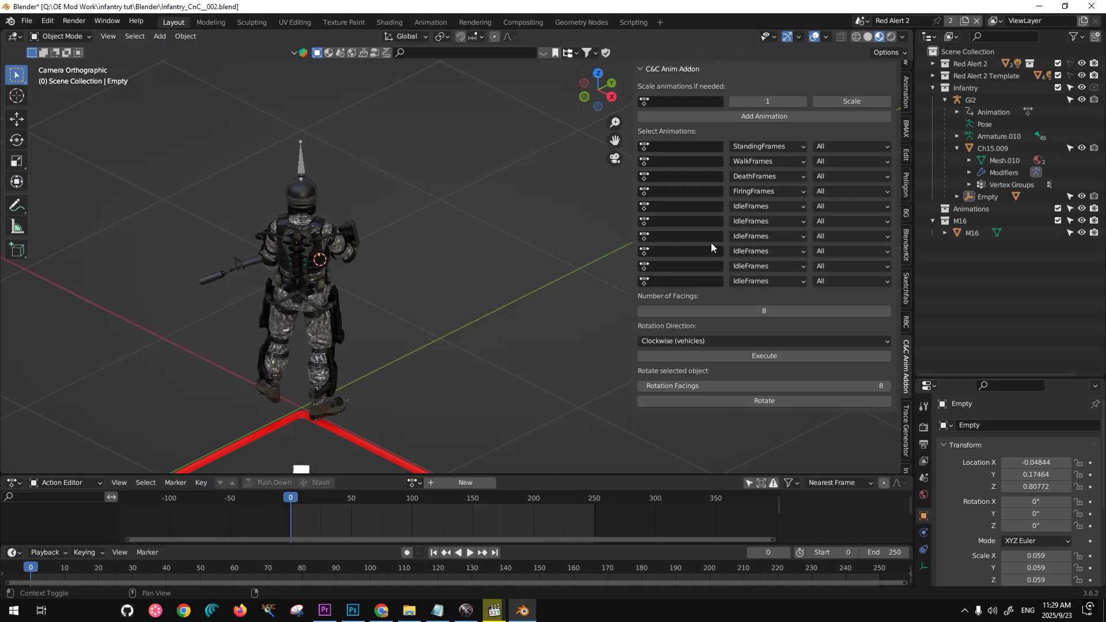
click(693, 341)
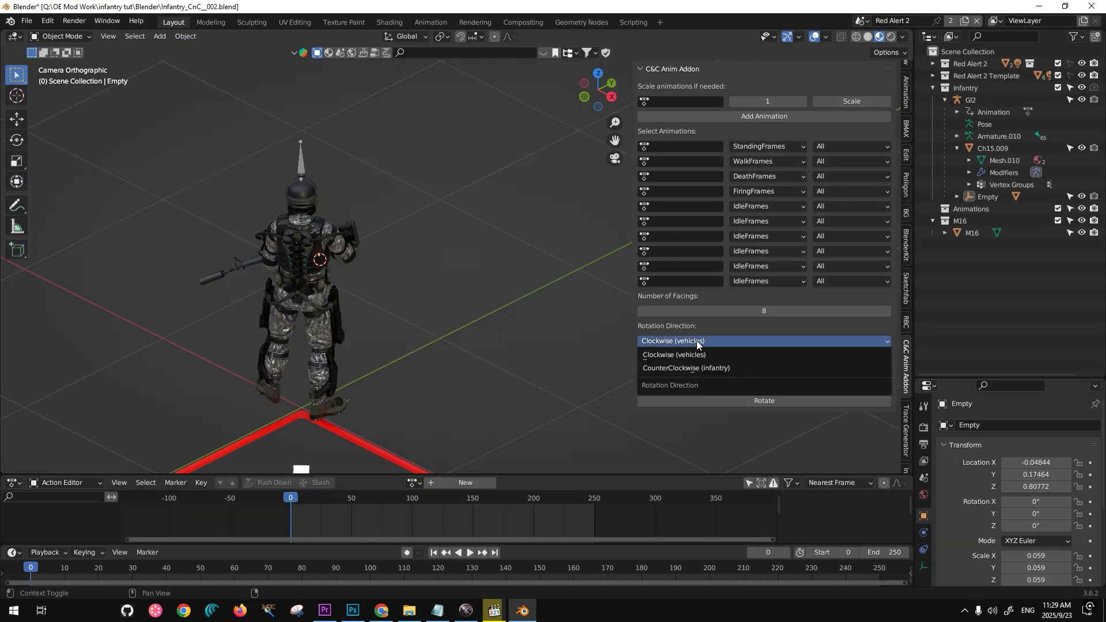
click(704, 368)
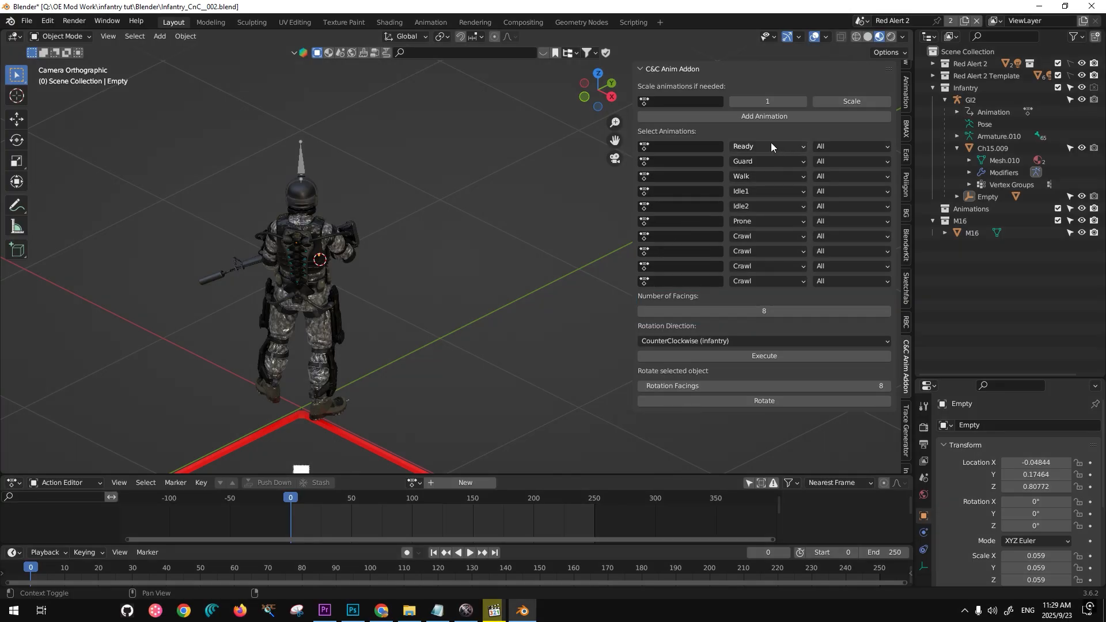
Step: Set the first nine animation entries to Guard, Walk, FireUp, FireProne, Idle1, Idle2, Die1, Die2 and Paradrop
click(771, 146)
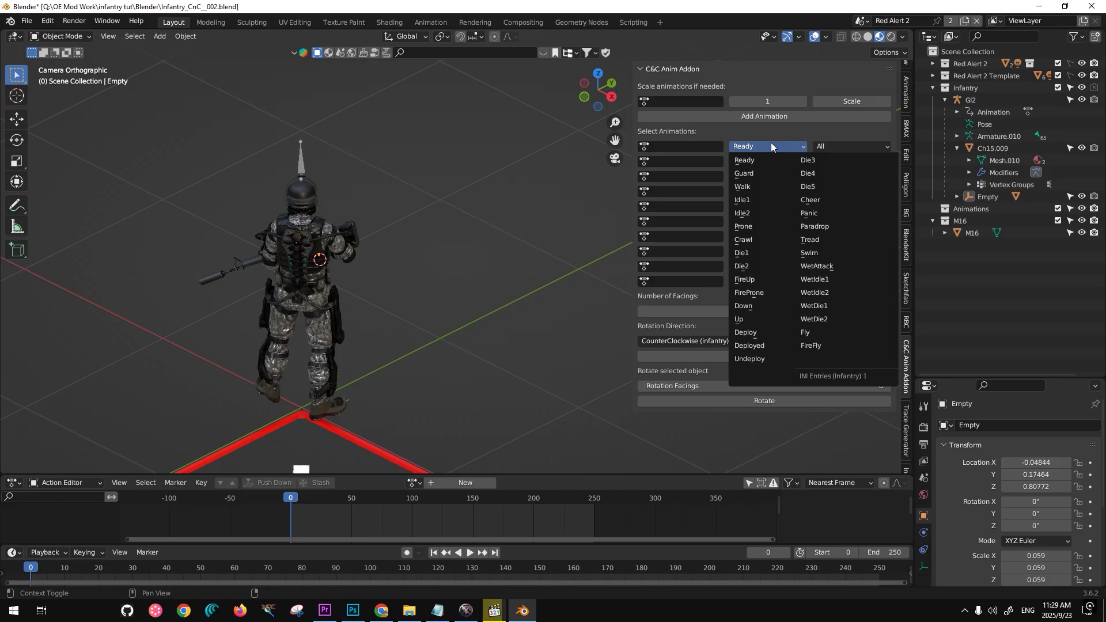
click(759, 174)
click(753, 161)
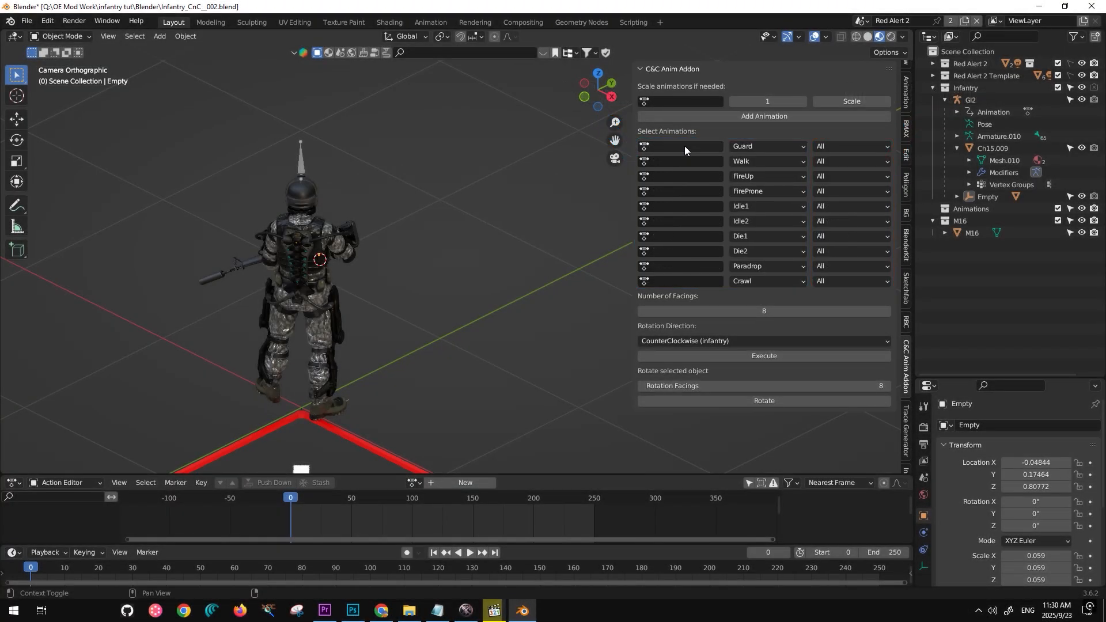
Step: Assign actions Ready, Run, Shoot 01-02, Idel 01-02, Die 01-02 and Paradrop; set the last five facings to Southwest, Southeast, Northeast, Southwest and South
click(686, 147)
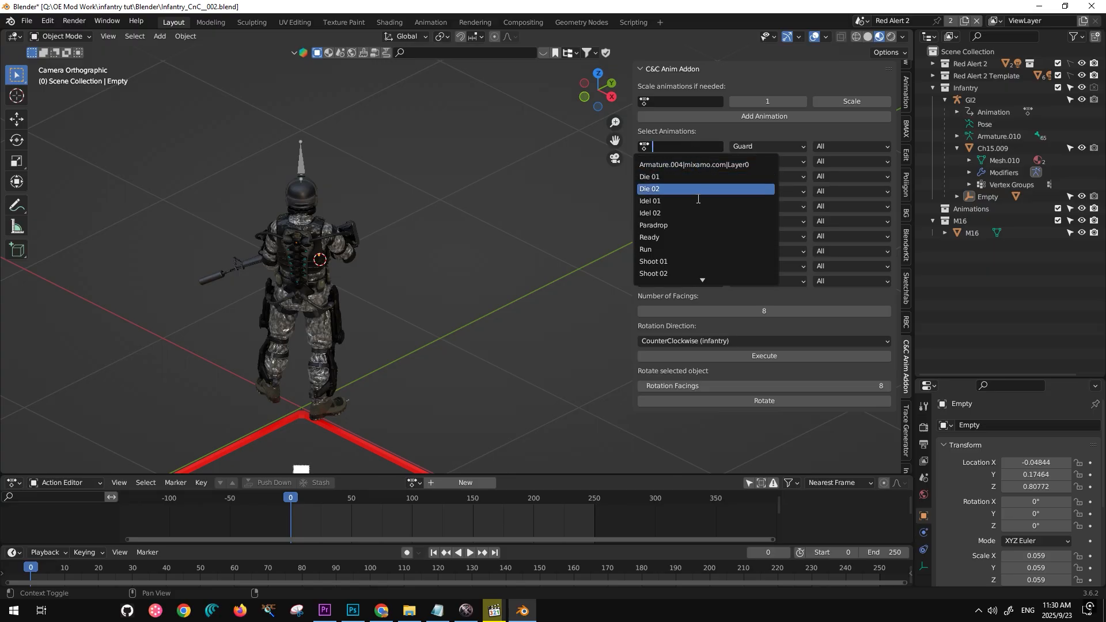
click(697, 233)
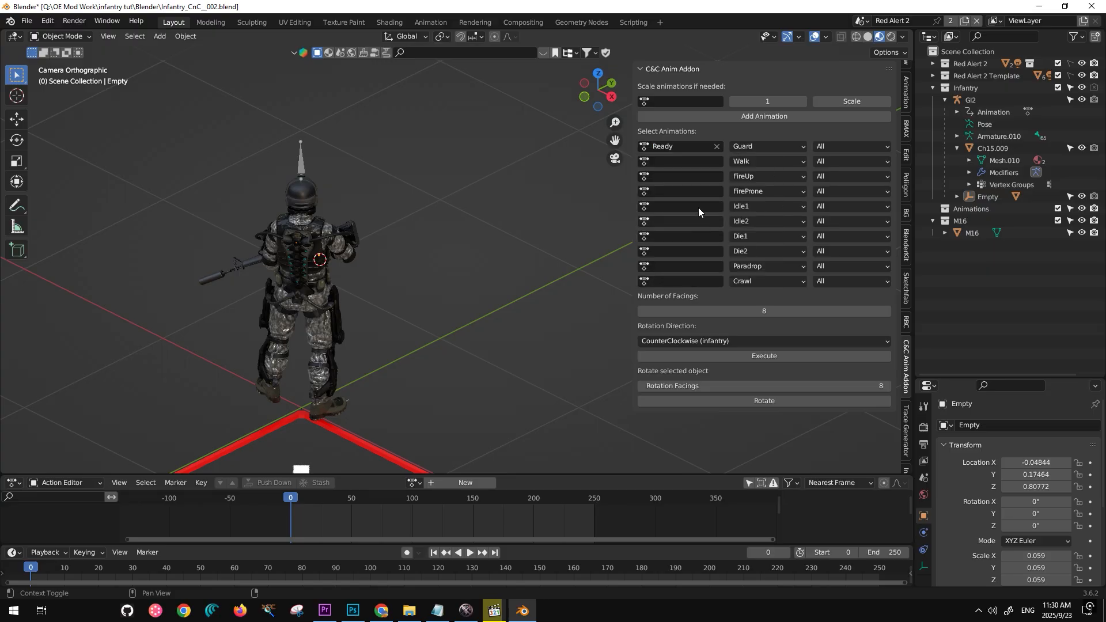
click(692, 162)
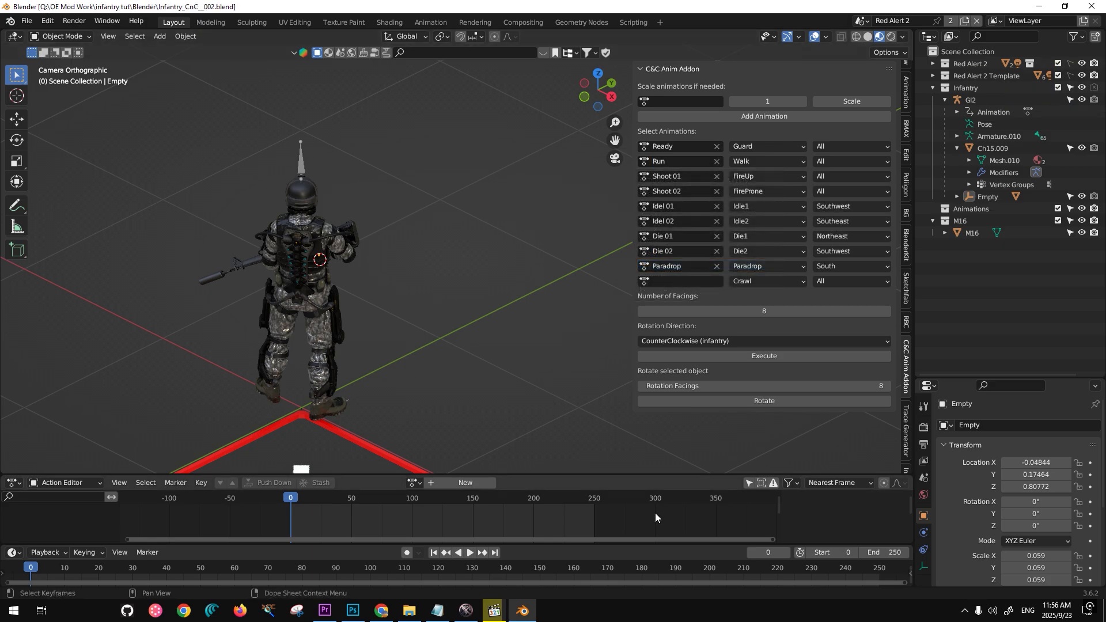
Step: Load the Shoot 01 action in the Action Editor and enlarge the editor around its keyframes
click(414, 483)
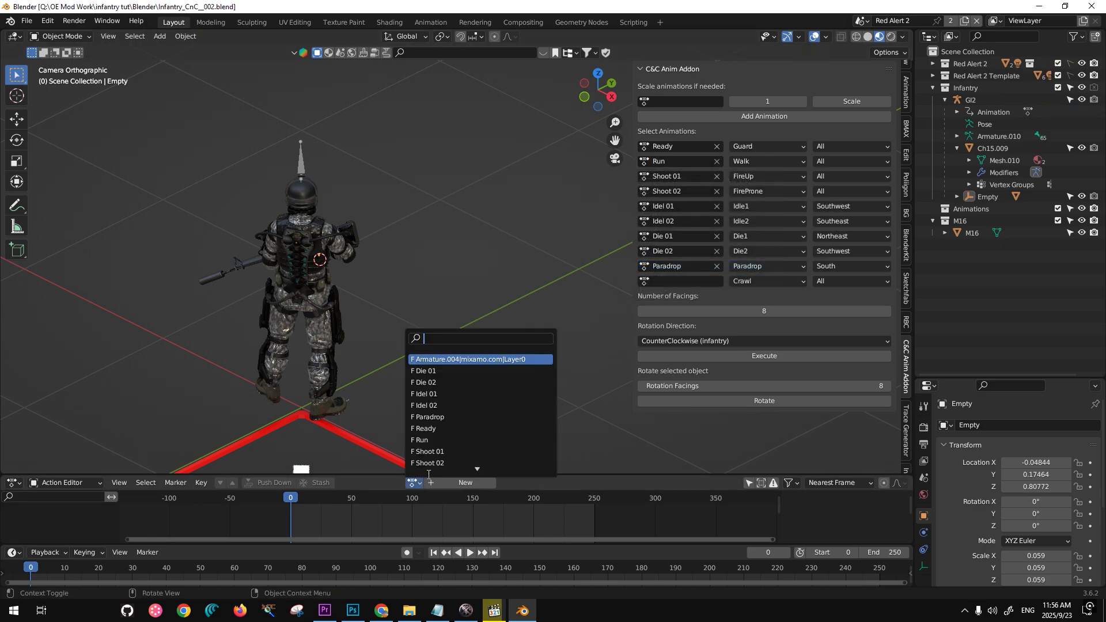
click(427, 451)
scroll(337, 510, up, 10)
middle_drag(239, 522, 441, 509)
scroll(402, 518, up, 4)
drag(540, 475, 540, 425)
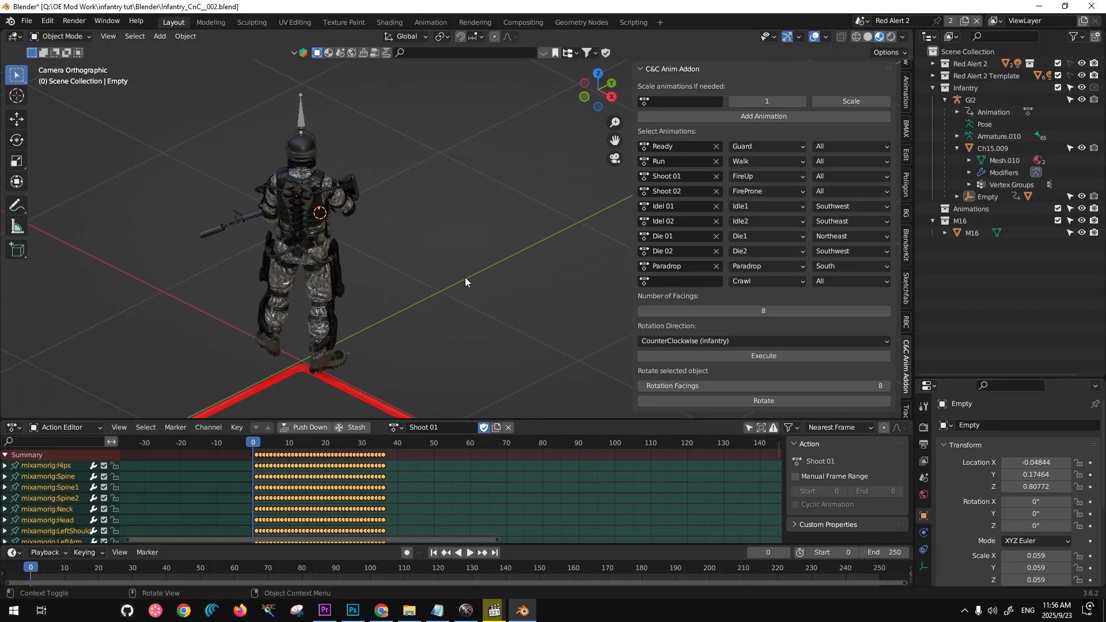
Step: Scale the Shoot 01 animation in the C&C Anim Addon using a value of 20
click(673, 103)
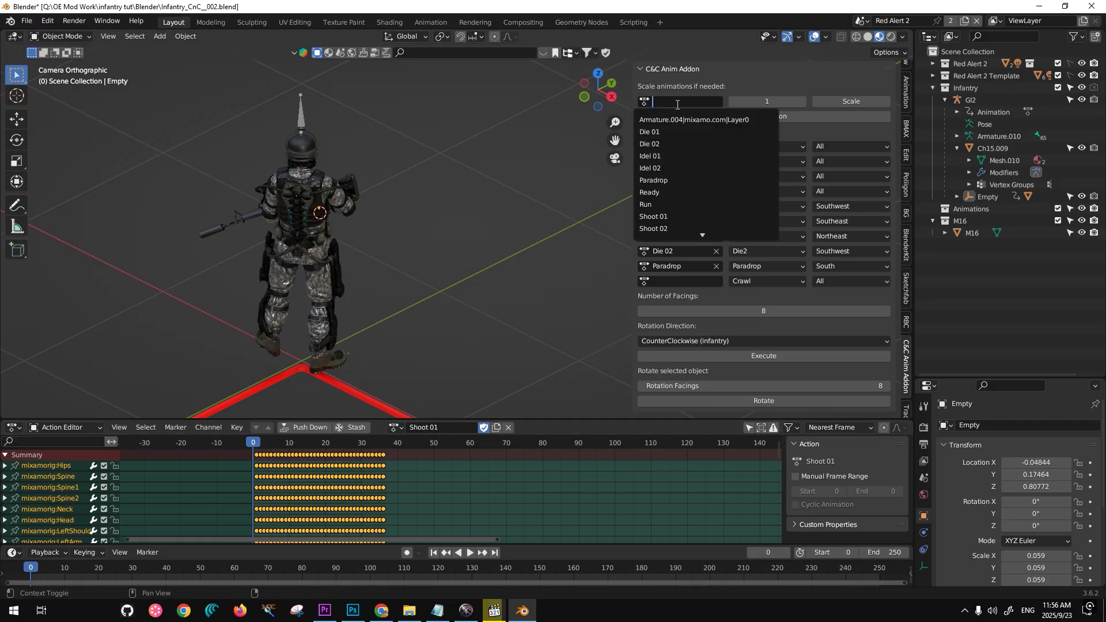
click(684, 216)
click(775, 105)
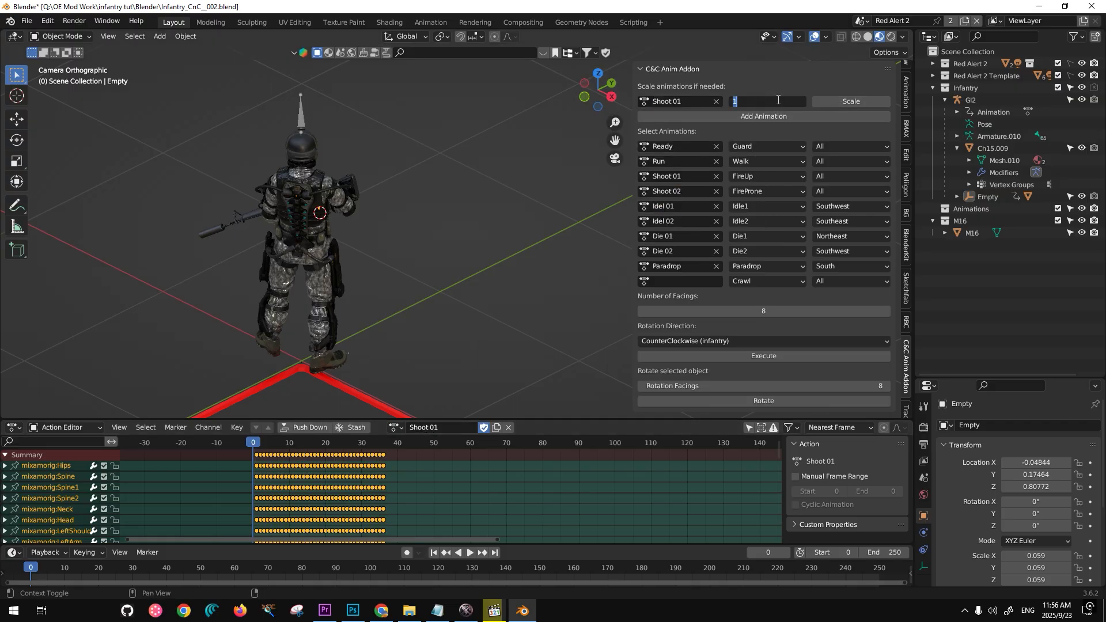
key(Return)
click(856, 103)
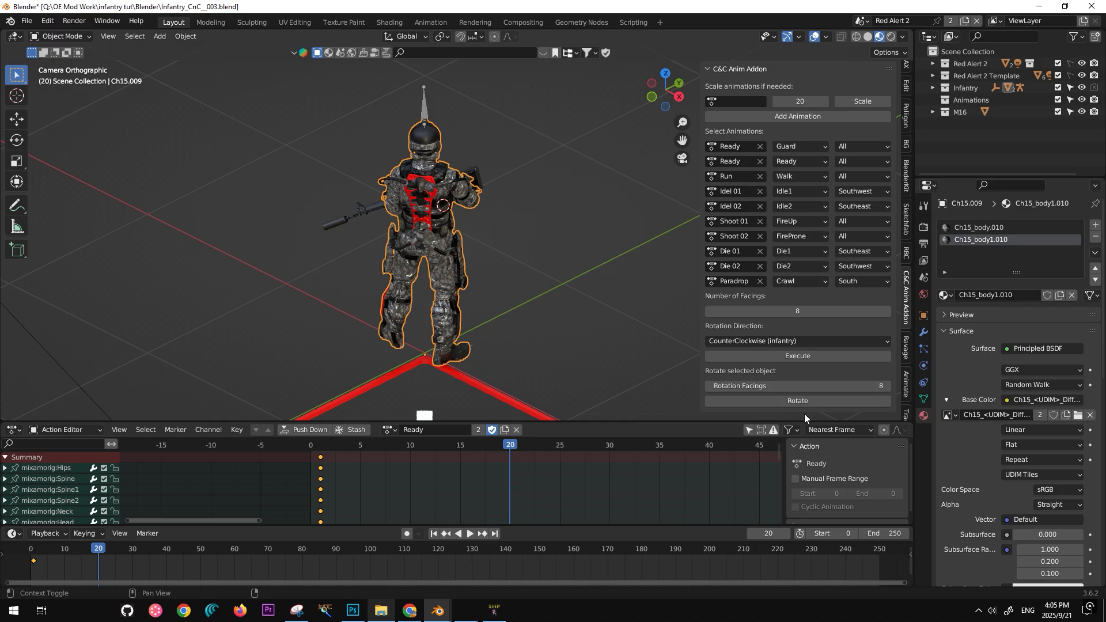
Step: Try executing the C&C Anim Addon with the soldier's body mesh Ch15.009 selected instead of the armature
click(804, 356)
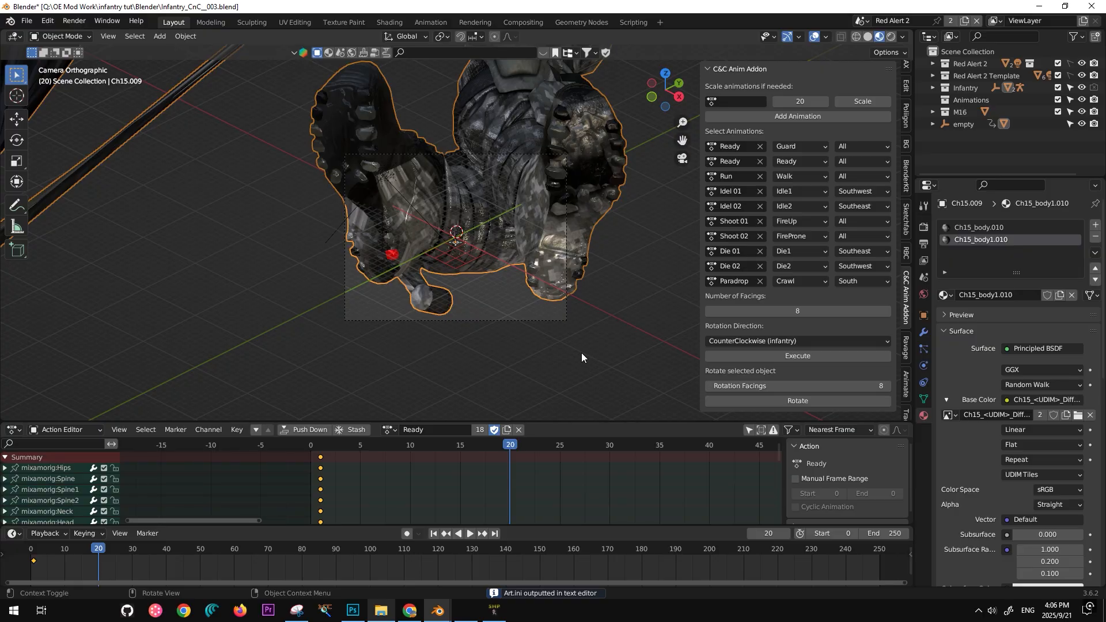
middle_drag(448, 276, 526, 197)
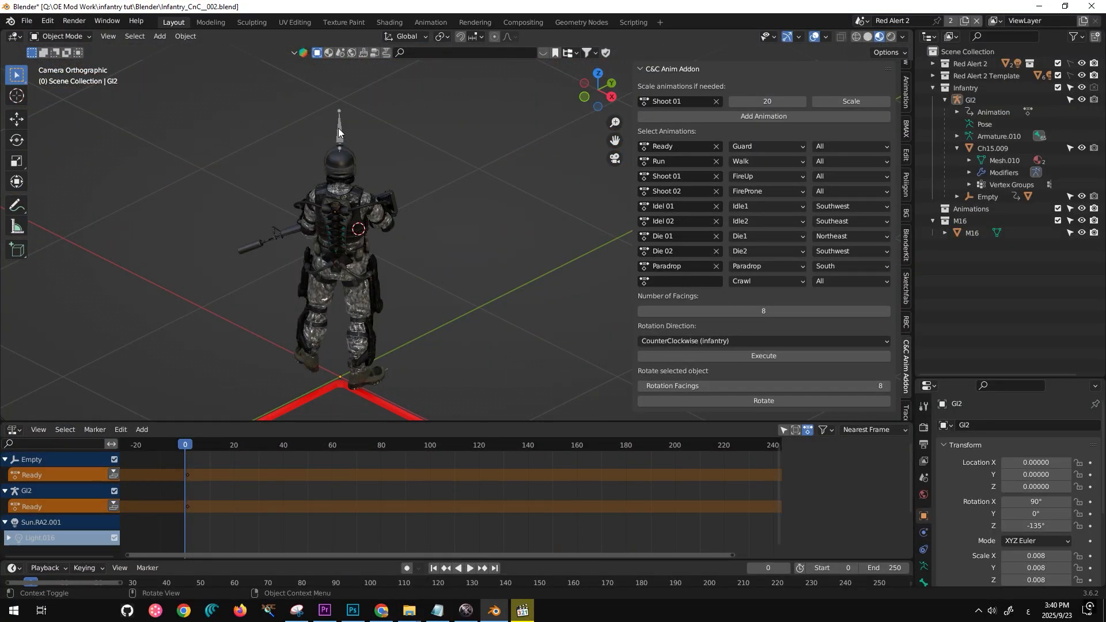
Step: Select the GI2 armature, set the scene's start frame to 1, and execute the C&C Anim Addon
click(371, 109)
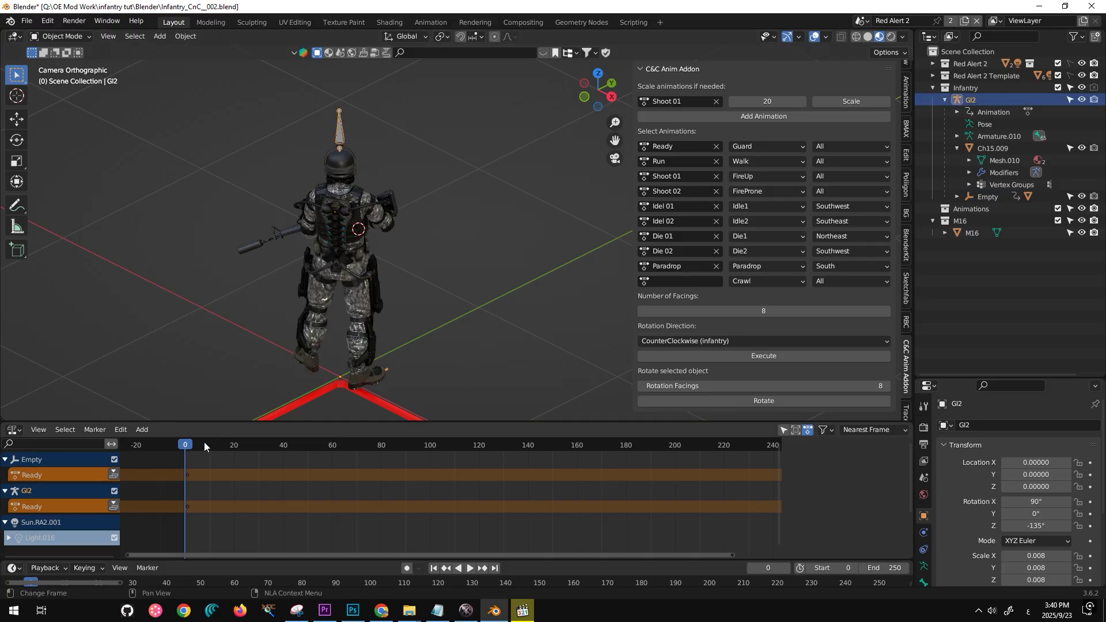
click(770, 568)
key(Return)
key(ctrl+z)
click(836, 570)
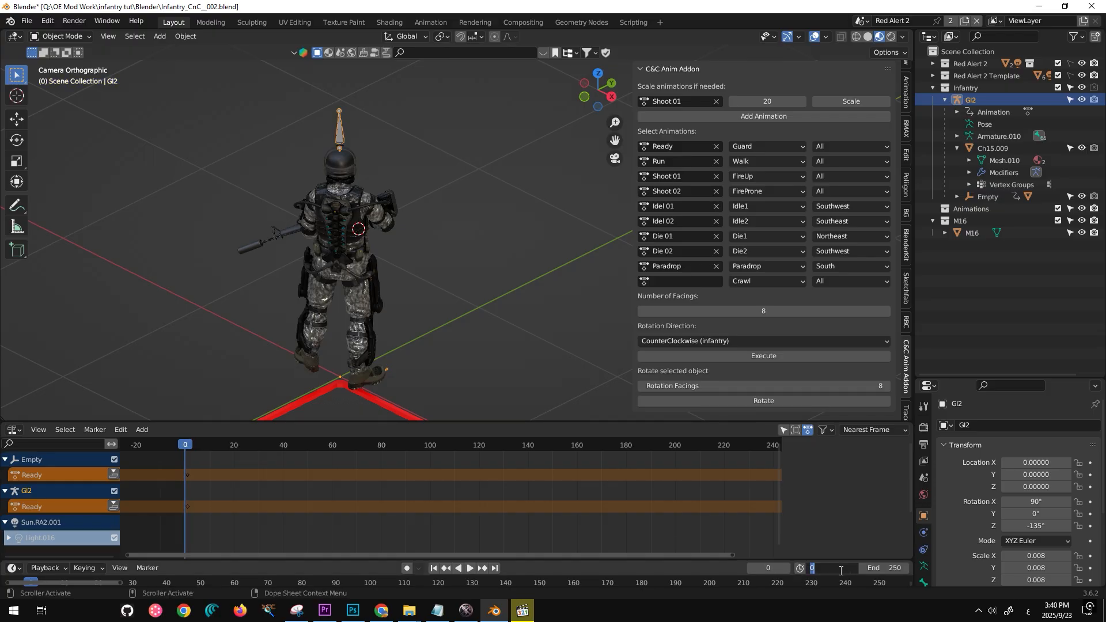
text(1)
key(Return)
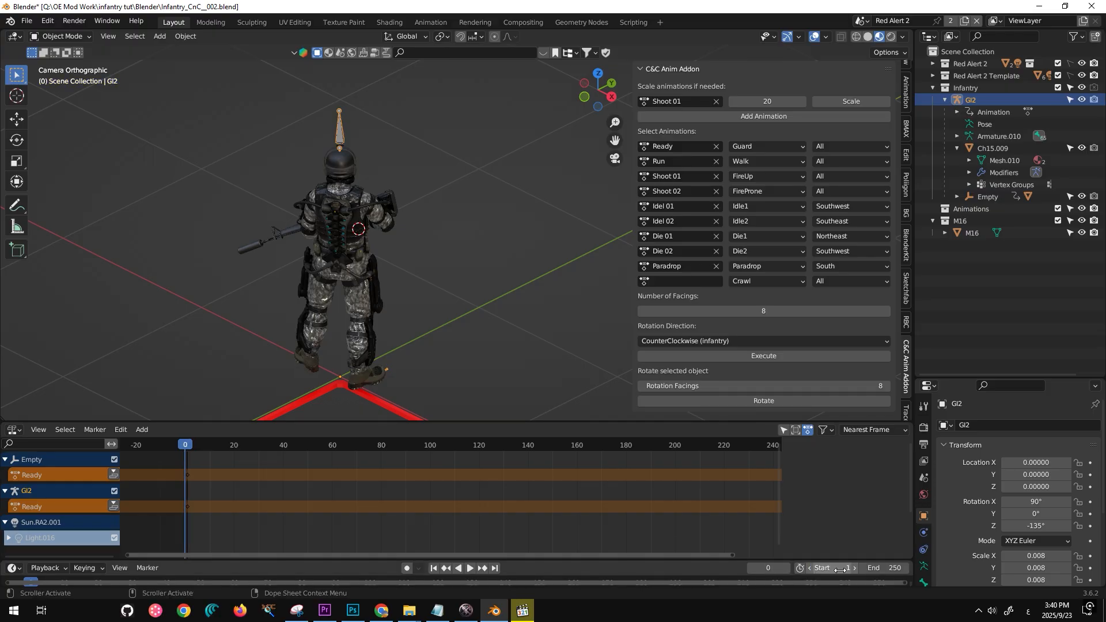
click(775, 358)
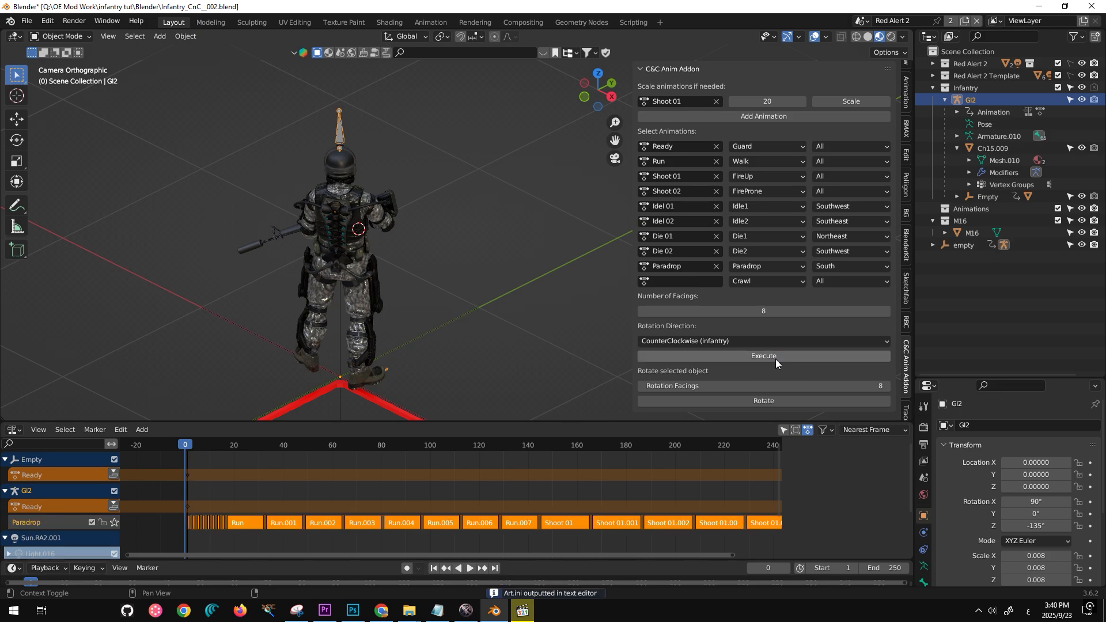
Step: Play back the generated NLA strips and return the playhead to frame 0
key(space)
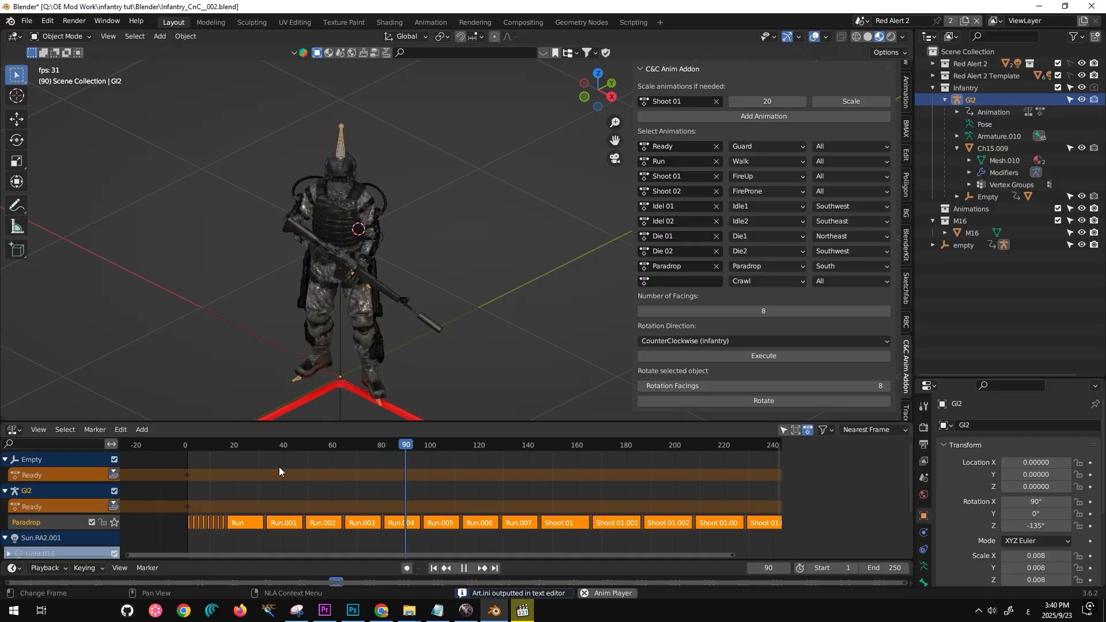
key(space)
drag(497, 446, 175, 439)
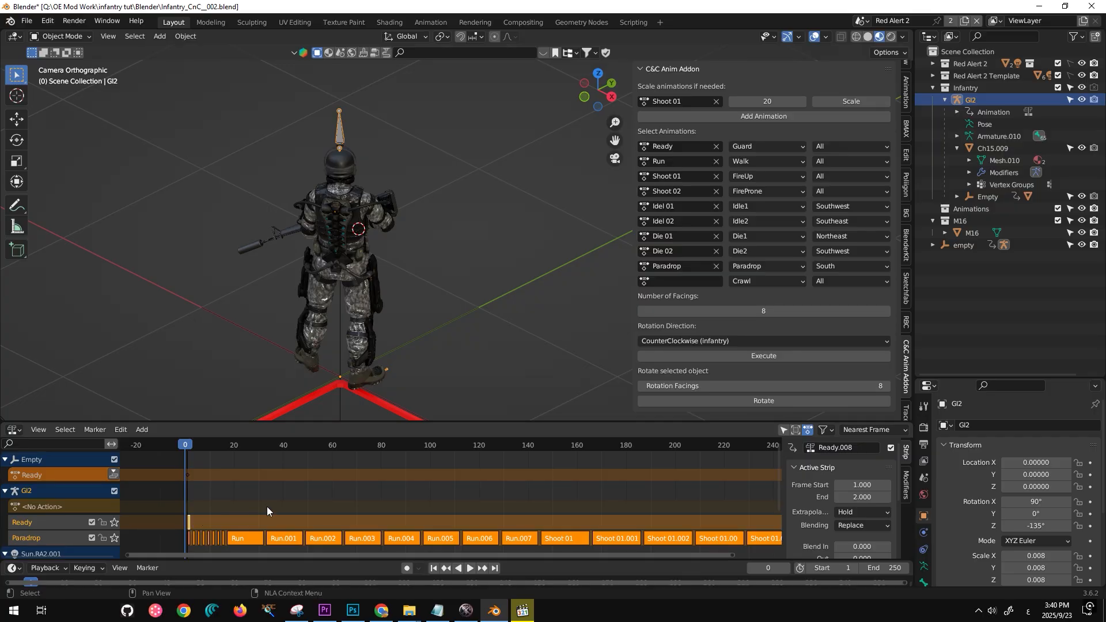
Step: Push down GI2's active Ready action onto its own NLA track and delete the resulting Ready strip
click(114, 506)
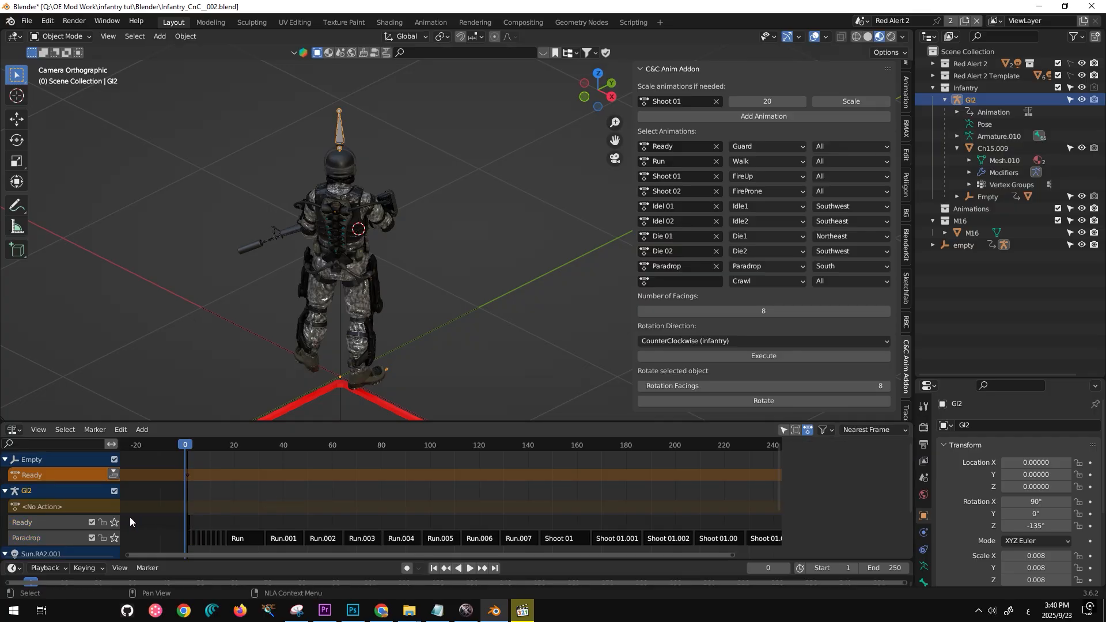
click(188, 519)
key(n)
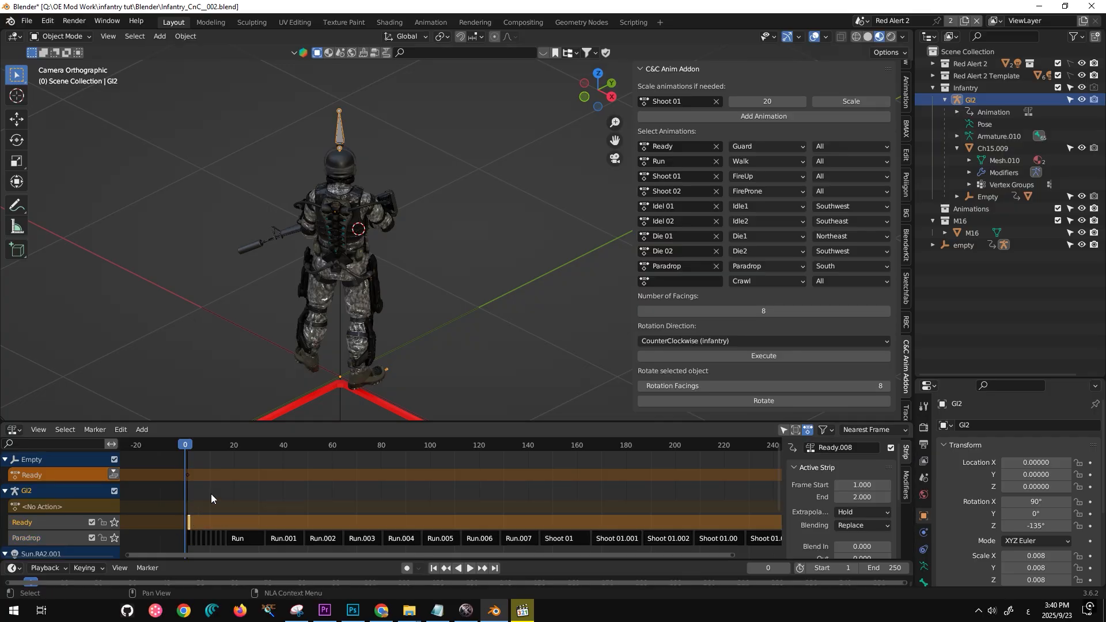
key(Delete)
Step: Play the animation sequence and examine how the soldier turns through his facings
key(space)
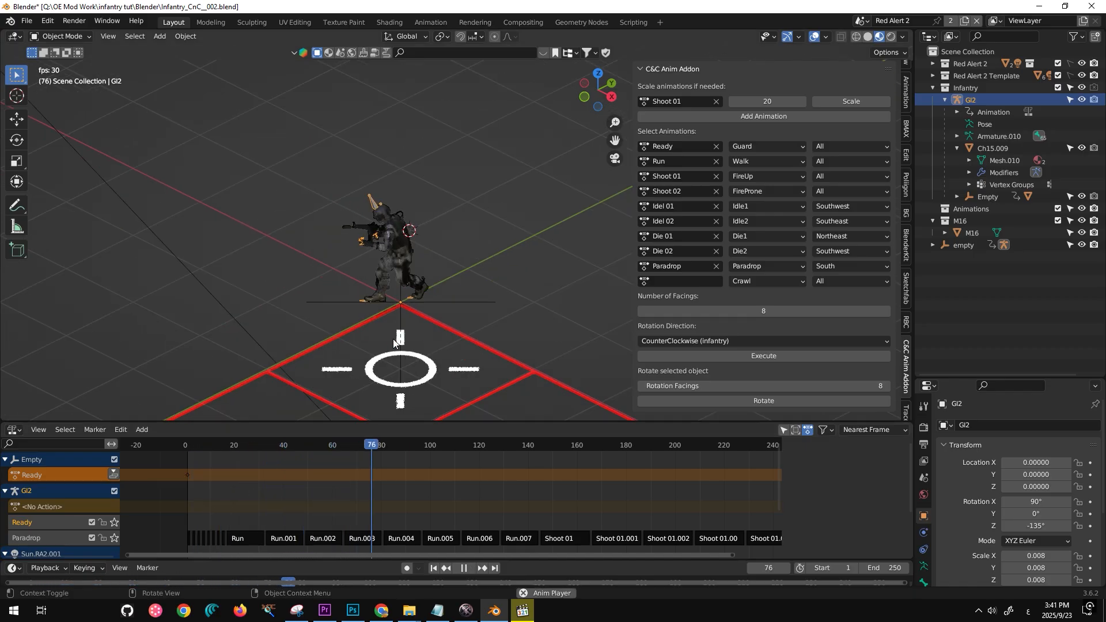
scroll(405, 305, up, 3)
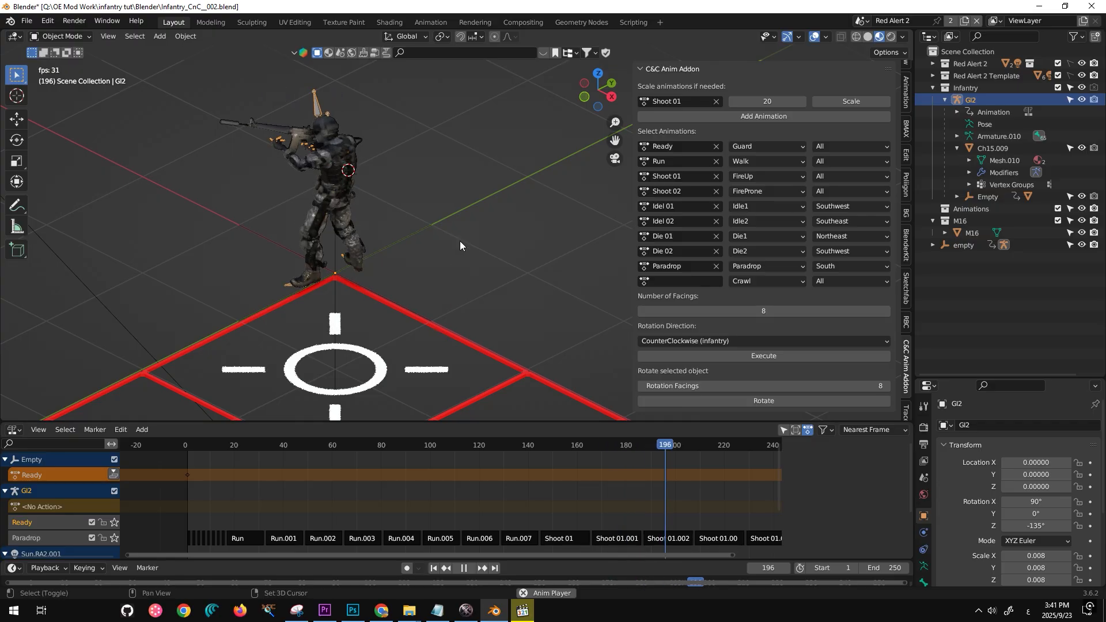
shift+middle_drag(458, 237, 481, 287)
scroll(485, 303, down, 1)
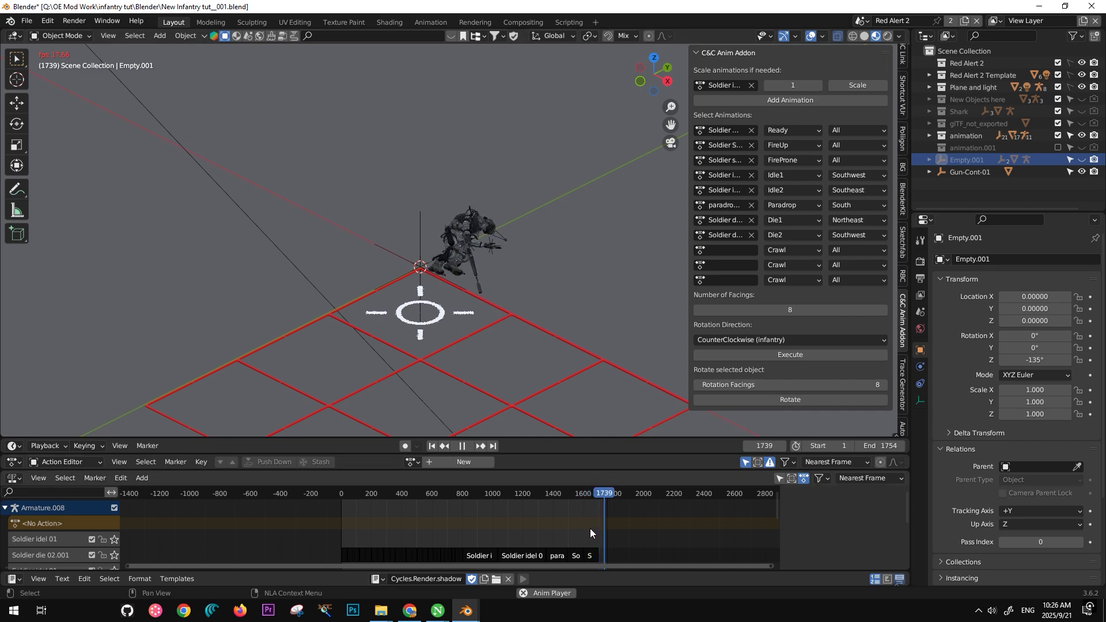
Step: Stop playback and place the playhead at frame 1699, near the end of the last Soldier die 02.001 strip
key(space)
scroll(610, 537, up, 2)
scroll(609, 538, up, 4)
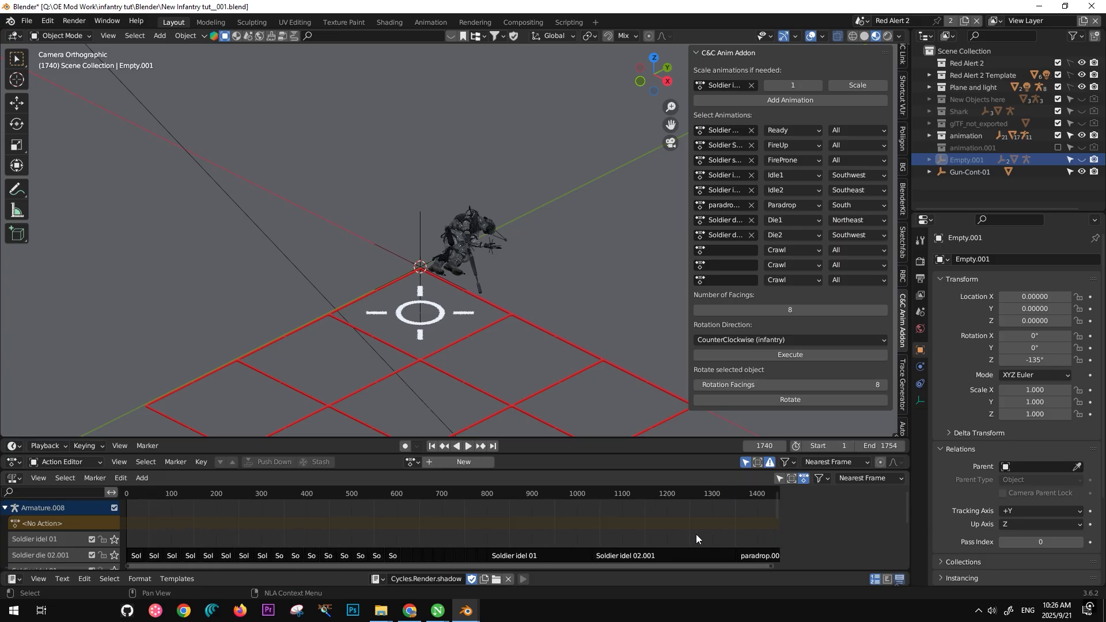
middle_drag(717, 522, 432, 510)
scroll(644, 538, up, 7)
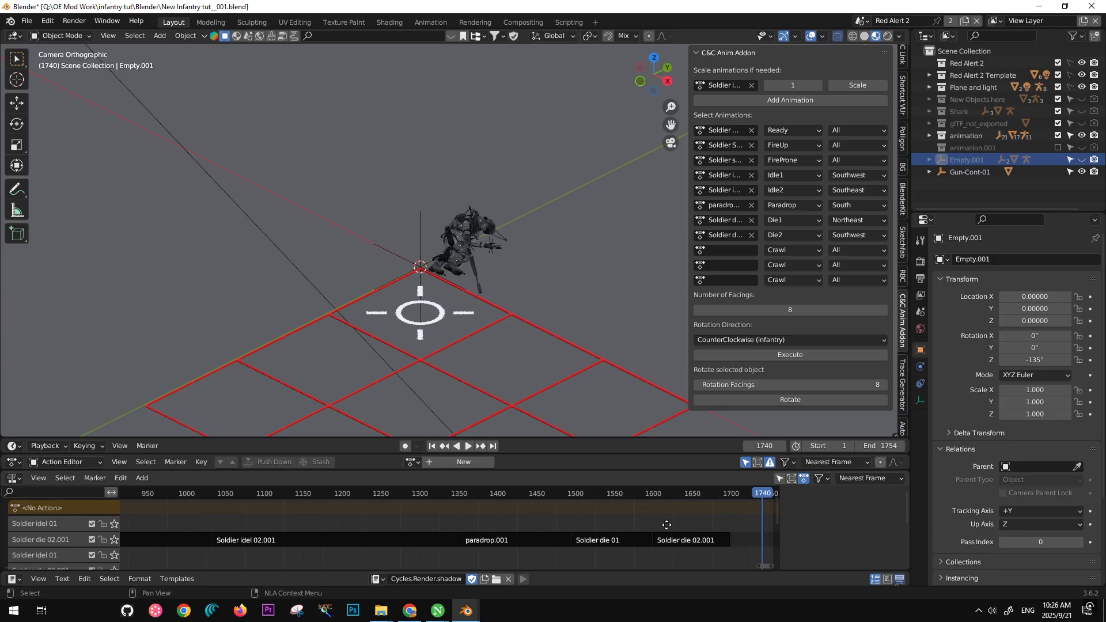
middle_drag(667, 527, 495, 540)
scroll(548, 522, up, 5)
middle_drag(664, 526, 395, 512)
scroll(500, 508, up, 3)
click(533, 495)
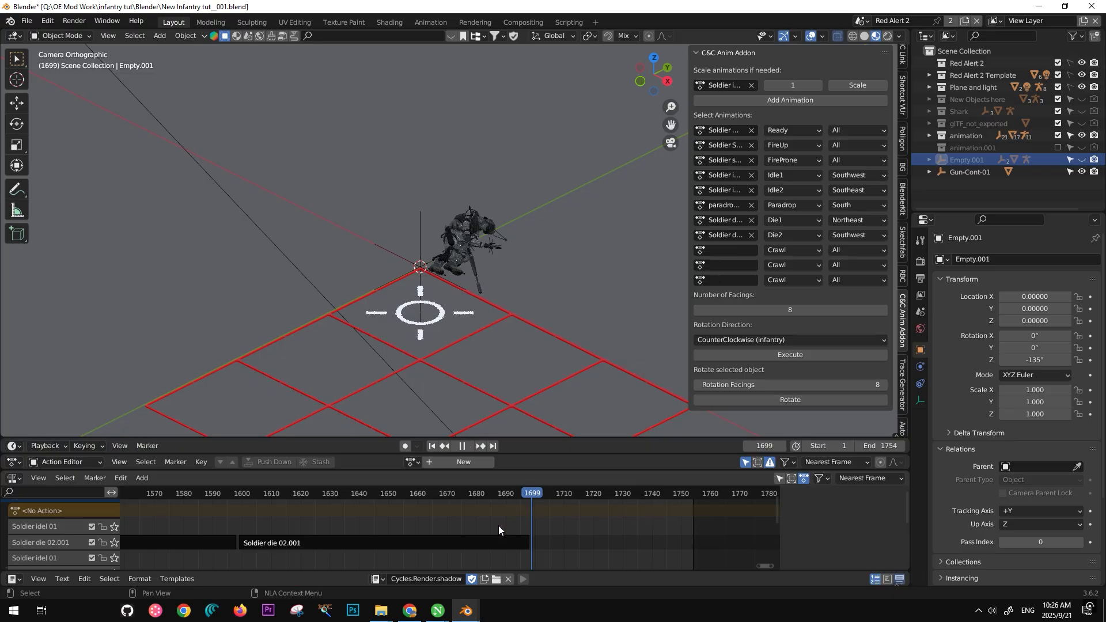
Step: Move the playhead to frame 1698, exactly at the end of the last Soldier die 02.001 strip
scroll(502, 524, up, 6)
scroll(503, 523, up, 1)
middle_drag(579, 517, 486, 512)
scroll(469, 524, up, 12)
scroll(506, 518, up, 10)
click(569, 495)
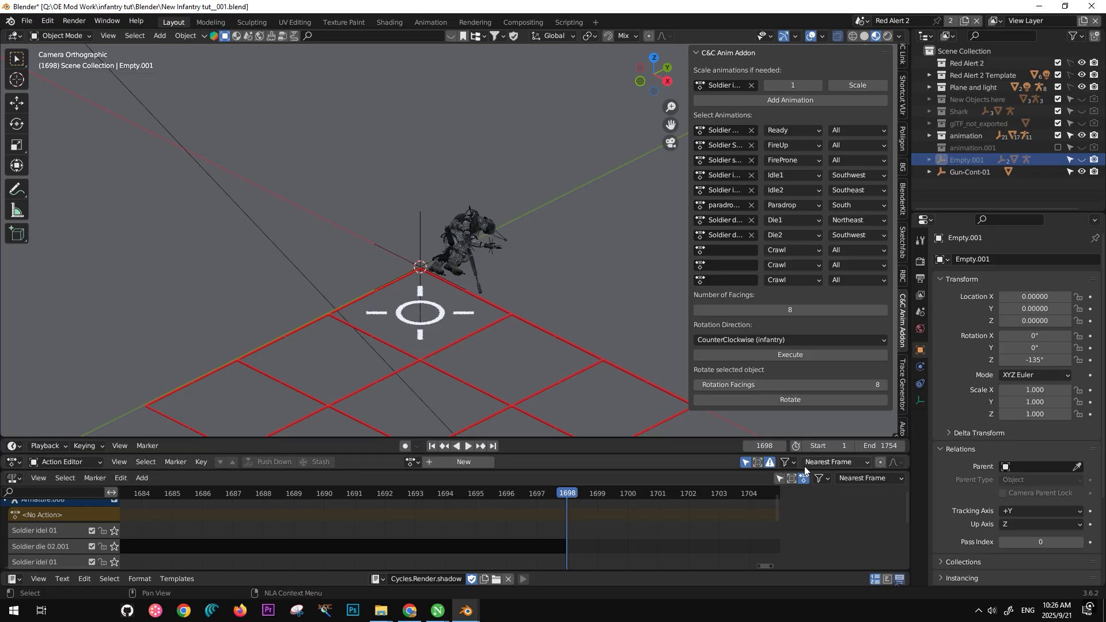
Step: Set the scene's end frame to 1698
click(887, 448)
text(1698)
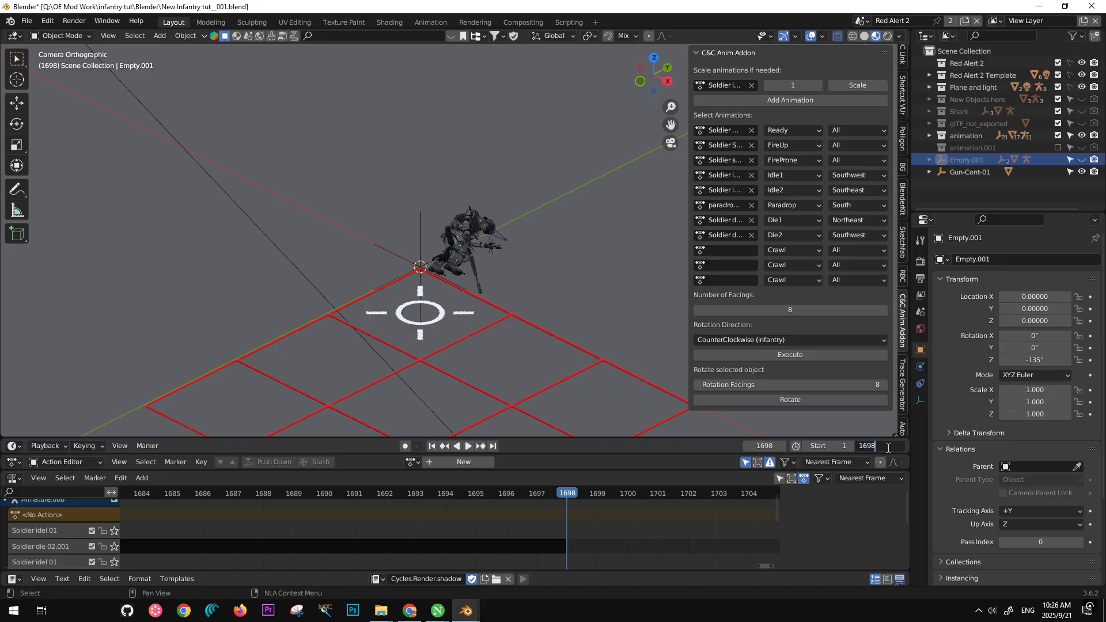
key(Return)
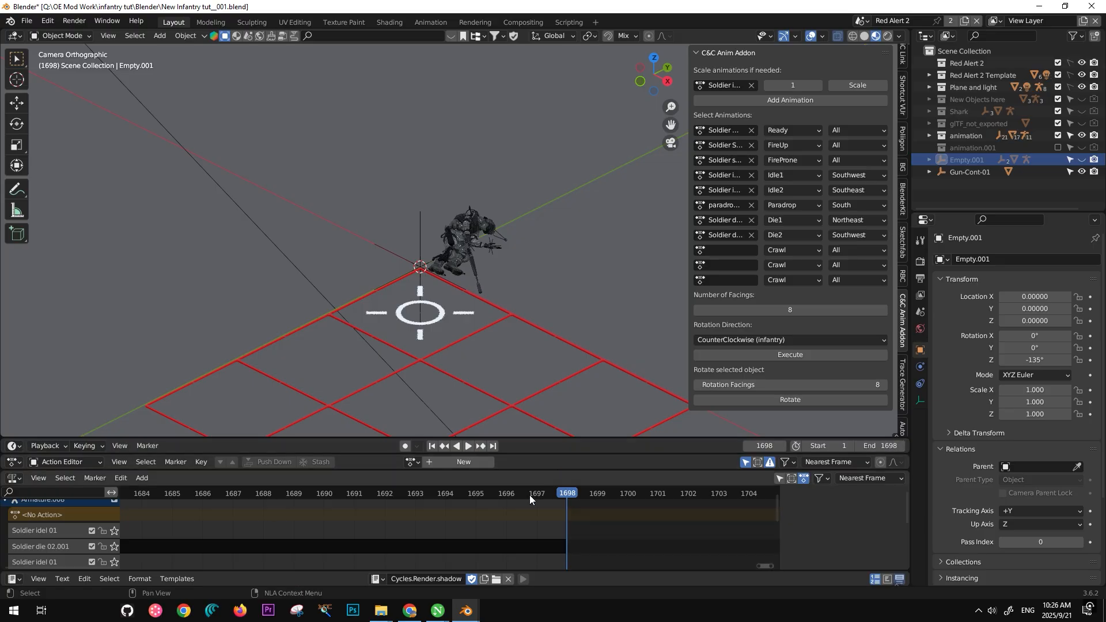
scroll(478, 512, down, 6)
scroll(483, 508, down, 12)
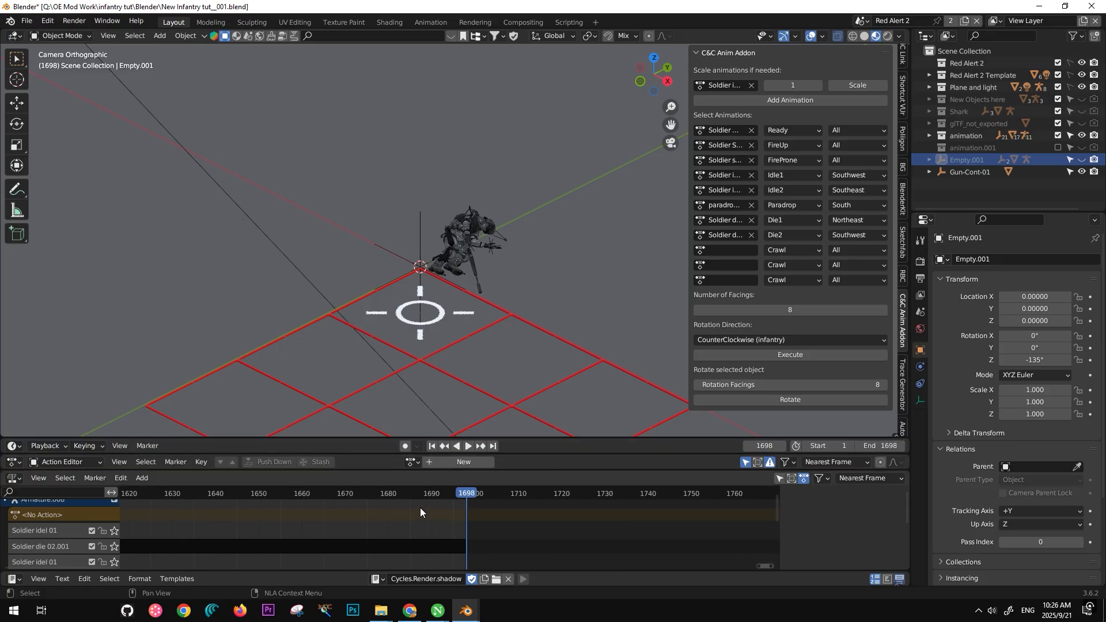
scroll(379, 520, down, 6)
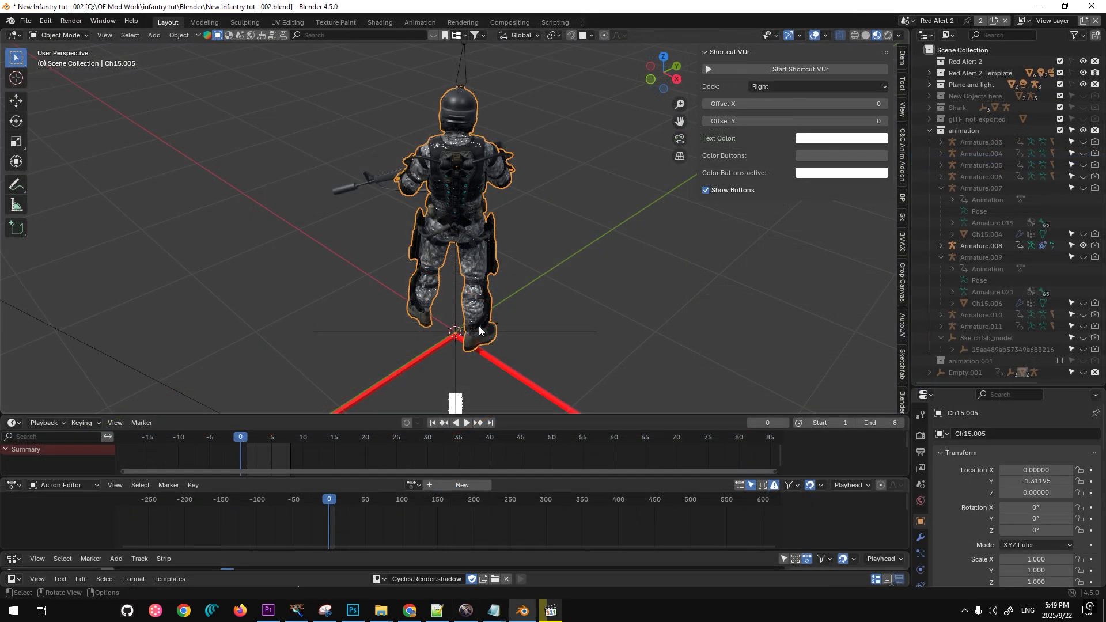
Step: Open the soldier mesh in the UV Editing workspace and select a face on the back of the vest
middle_drag(482, 325, 478, 273)
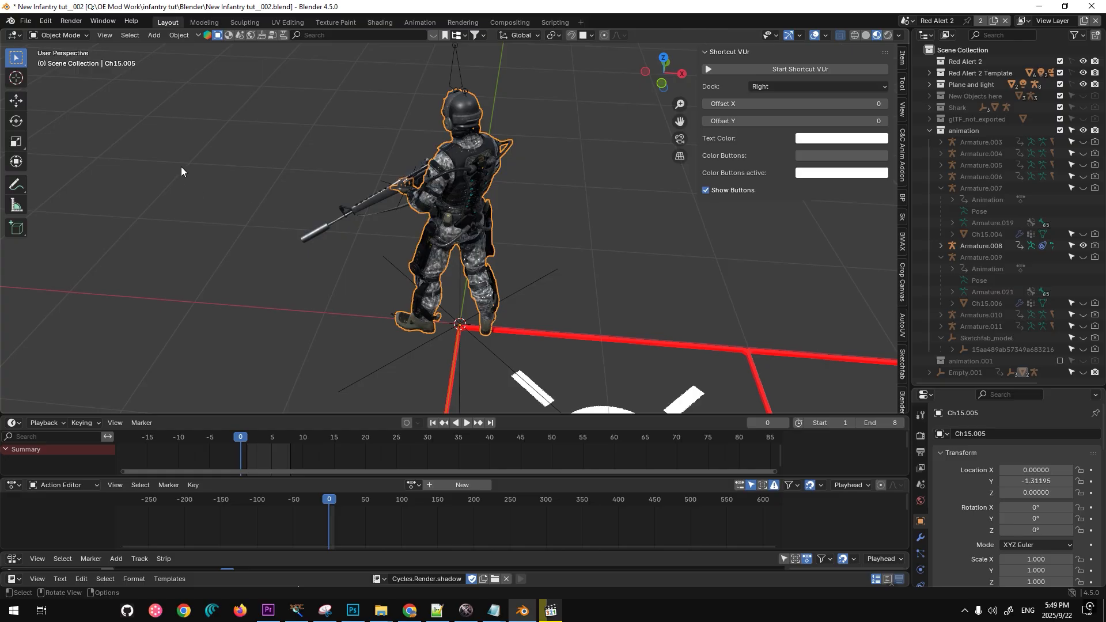
click(287, 22)
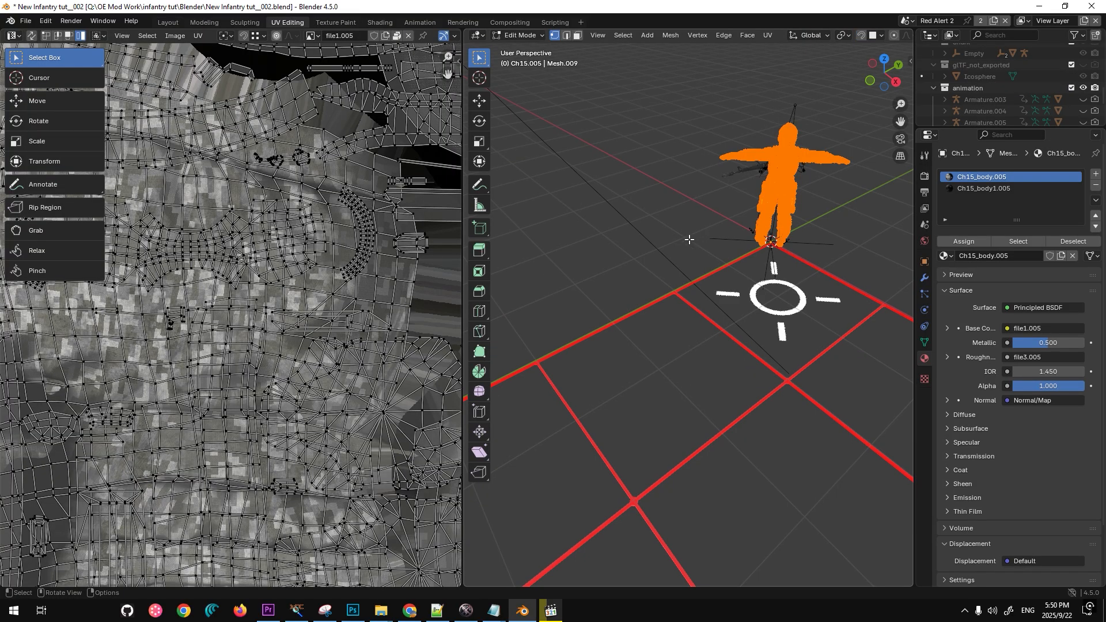
middle_drag(675, 288, 679, 291)
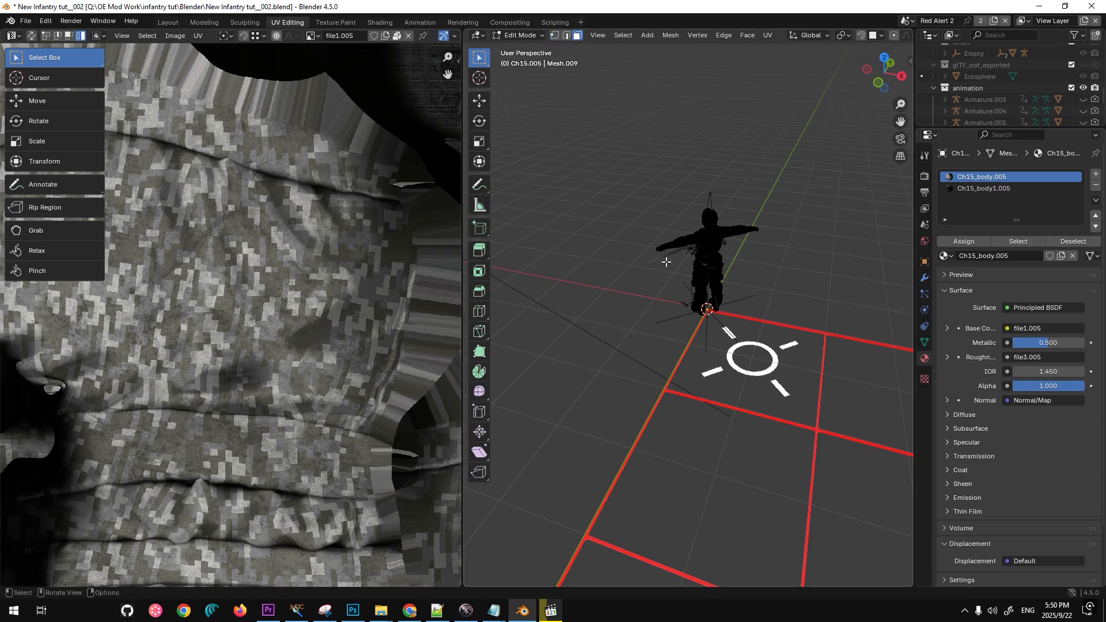
scroll(667, 262, up, 3)
scroll(682, 204, up, 5)
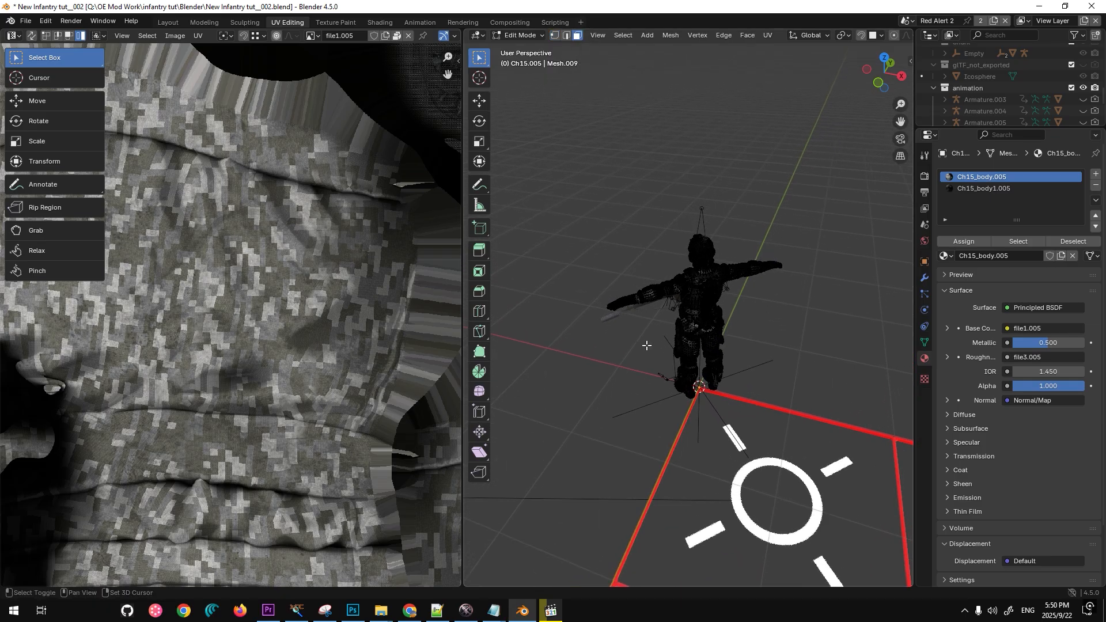
scroll(723, 326, up, 2)
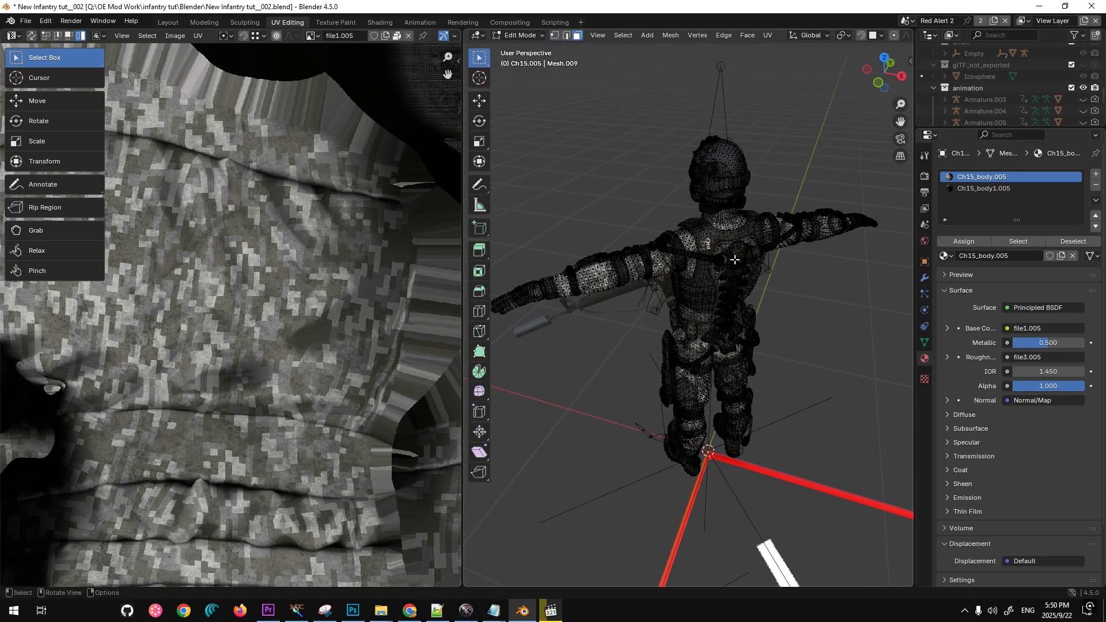
scroll(726, 271, up, 6)
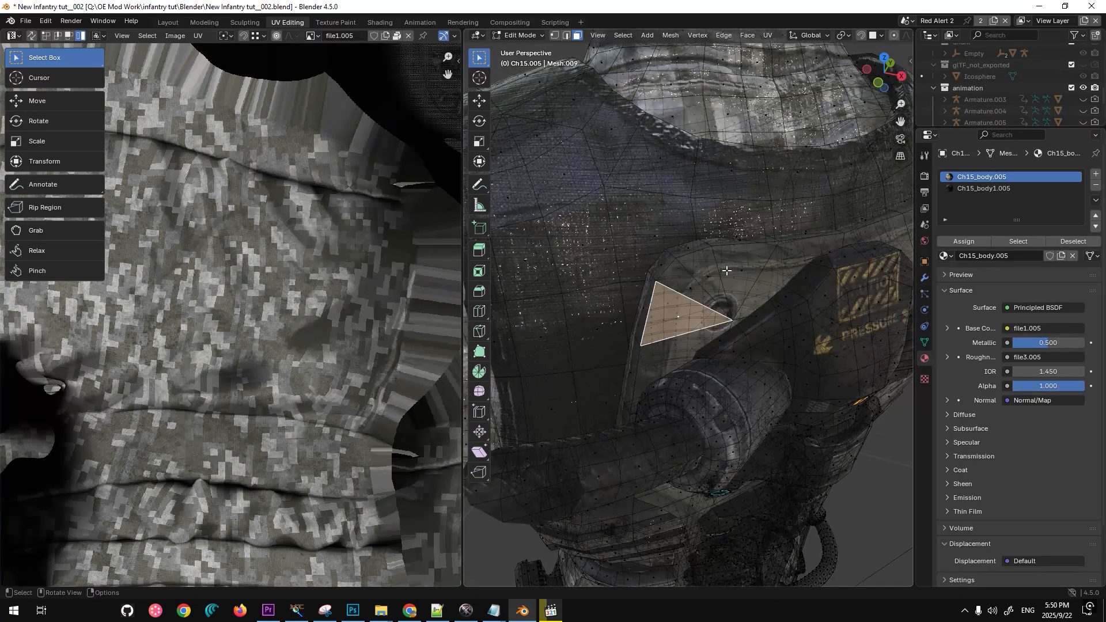
scroll(666, 300, down, 5)
scroll(717, 299, up, 4)
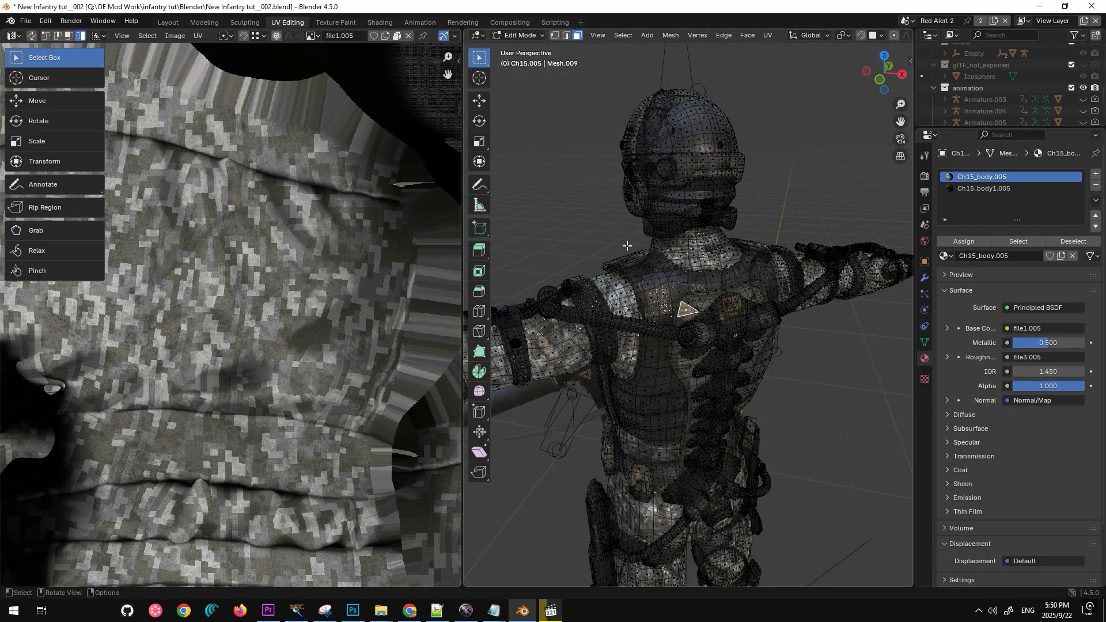
Step: Select the linked faces of the soldier's vest, turn off X-ray, and show their location in the UV layout
key(l)
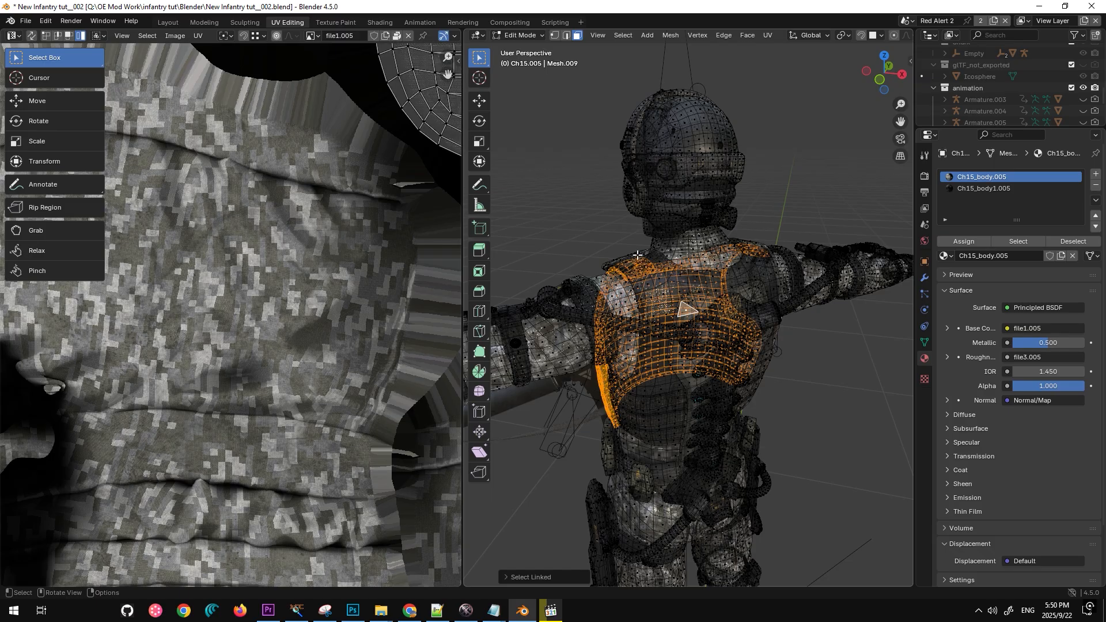
key(l)
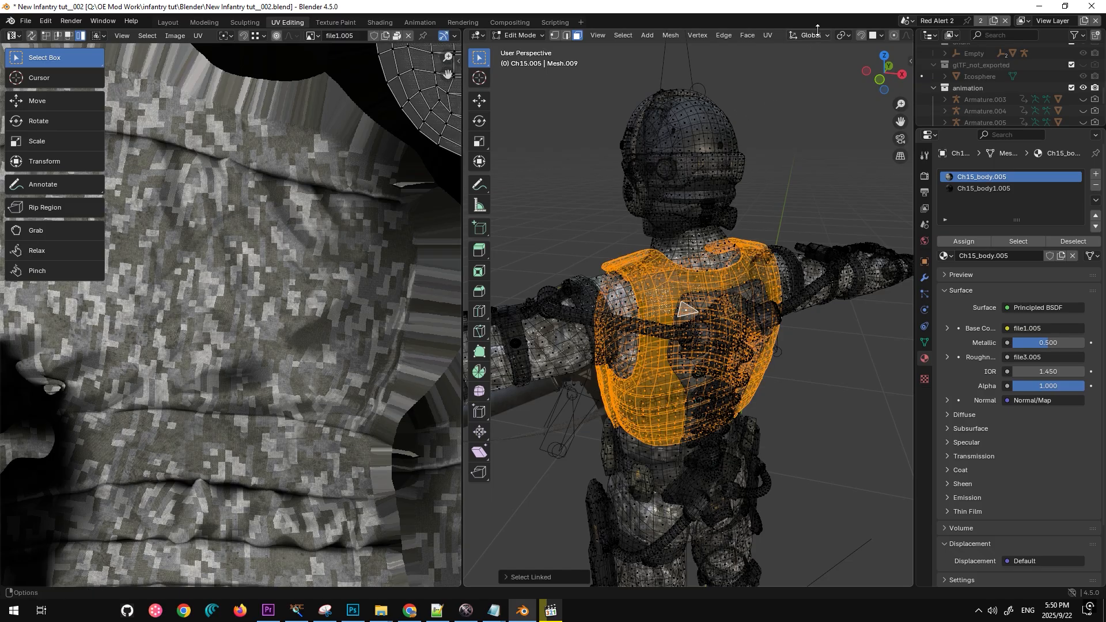
scroll(818, 36, down, 5)
click(845, 36)
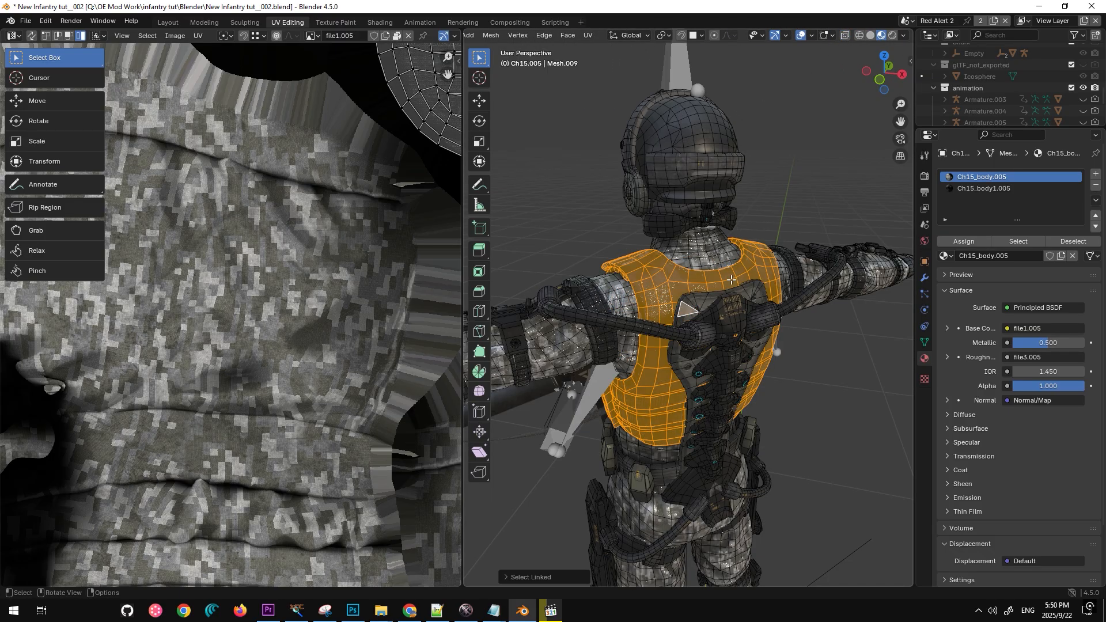
key(l)
middle_drag(718, 365, 472, 326)
scroll(629, 356, down, 5)
scroll(327, 328, down, 6)
middle_drag(327, 328, 286, 352)
Step: Switch to Photoshop and show Layer 1 with the color palette in Ch15_1001_Diffuse.psd
click(354, 613)
alt+scroll(527, 378, up, 5)
click(971, 324)
alt+scroll(561, 345, up, 6)
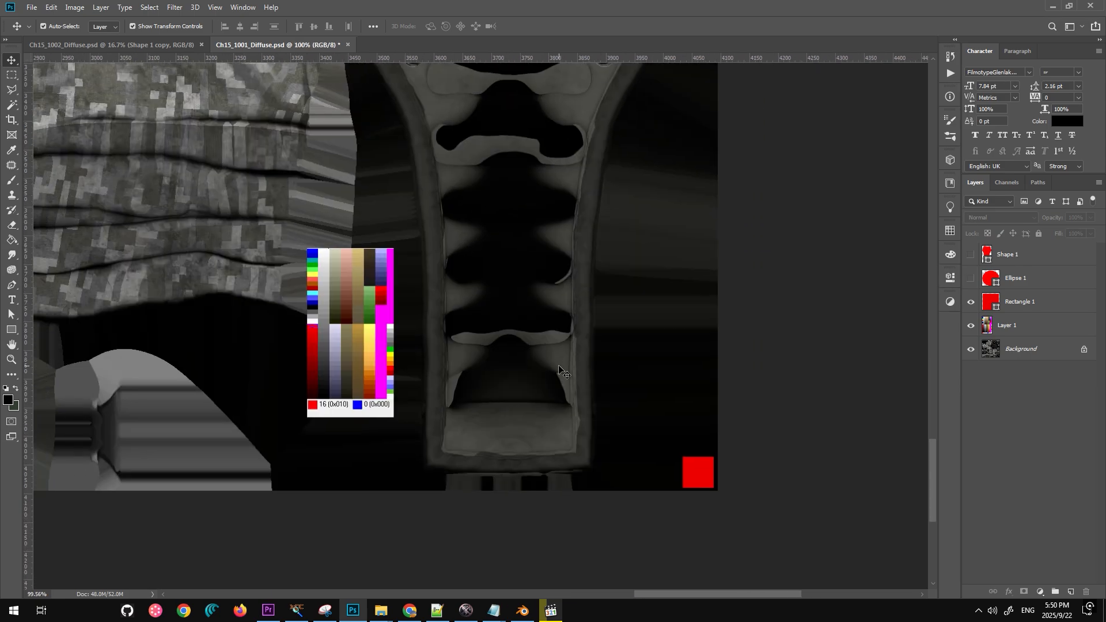
Step: Recolor the Rectangle 1 shape to the bright green sampled from the color palette
alt+scroll(562, 368, up, 2)
double_click(990, 301)
click(202, 220)
click(280, 329)
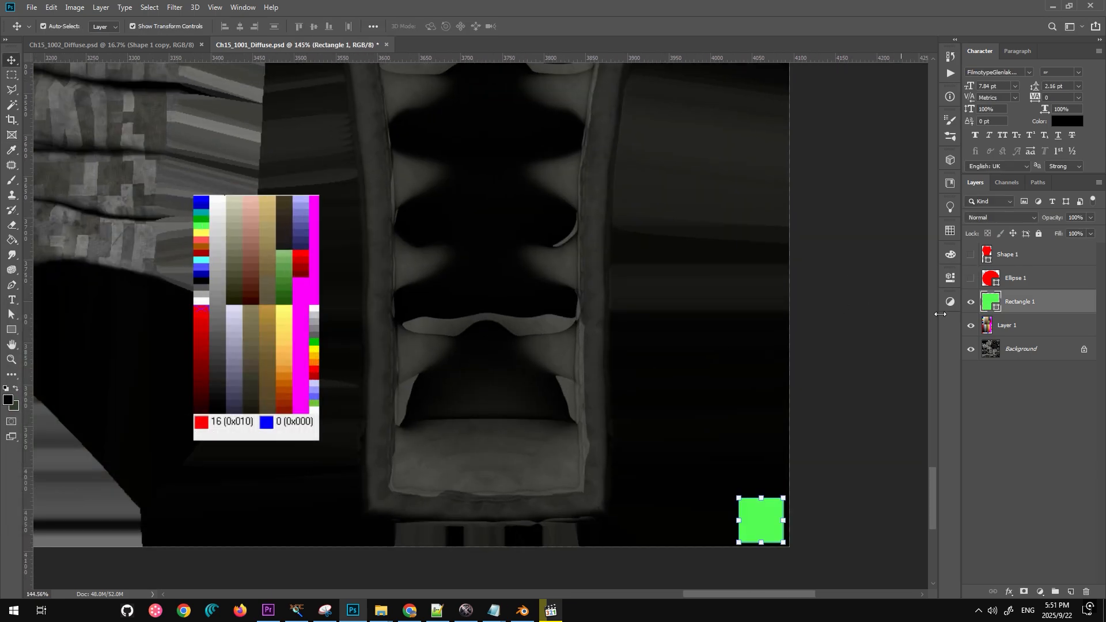
Step: Hide the palette in Layer 1 and save a JPEG copy of the texture as Ch15_1001_Diffuse.jpg in the textures folder
click(971, 325)
key(ctrl+shift+s)
click(724, 402)
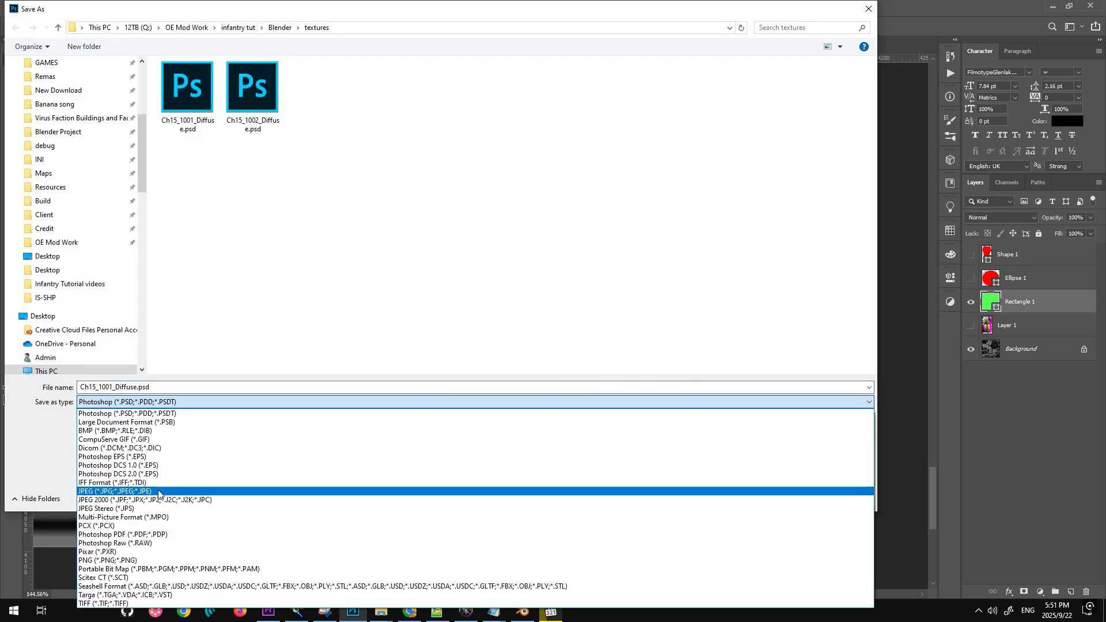
click(724, 489)
click(783, 497)
click(572, 306)
click(801, 145)
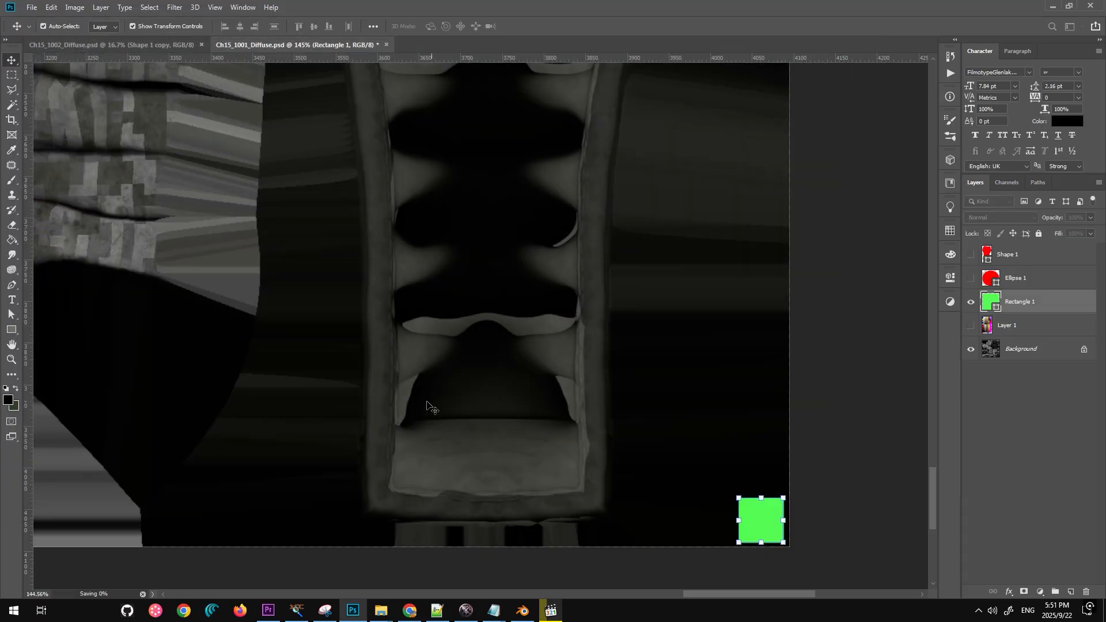
Step: Switch to Blender and load Ch15_1001_Diffuse.jpg as the base color image of the Ch15_body.005 material
click(529, 614)
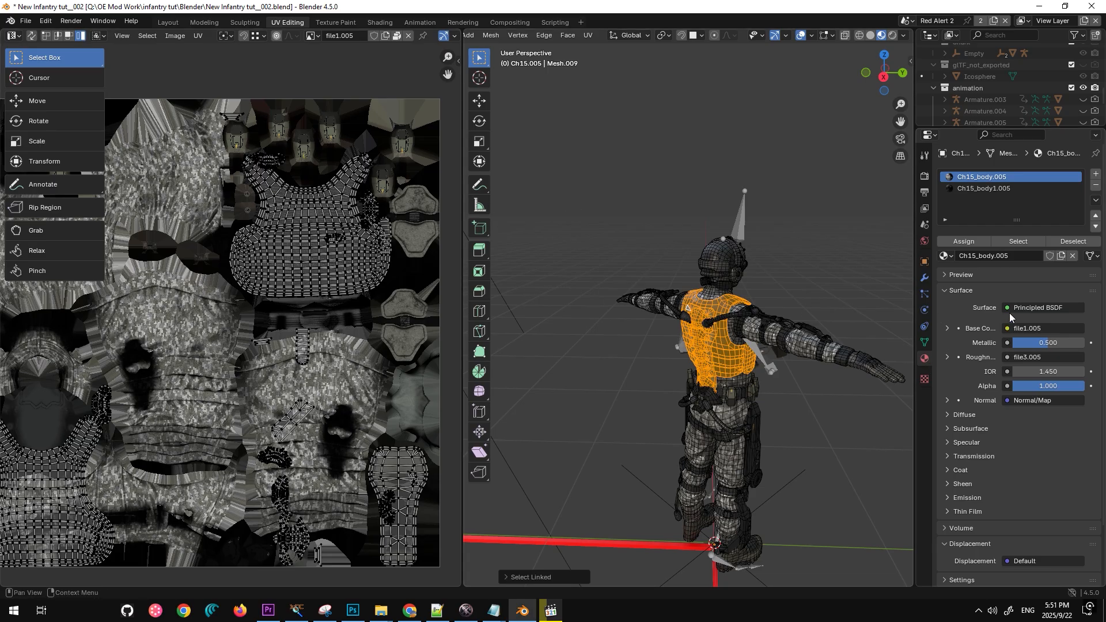
click(947, 328)
click(1080, 344)
click(267, 273)
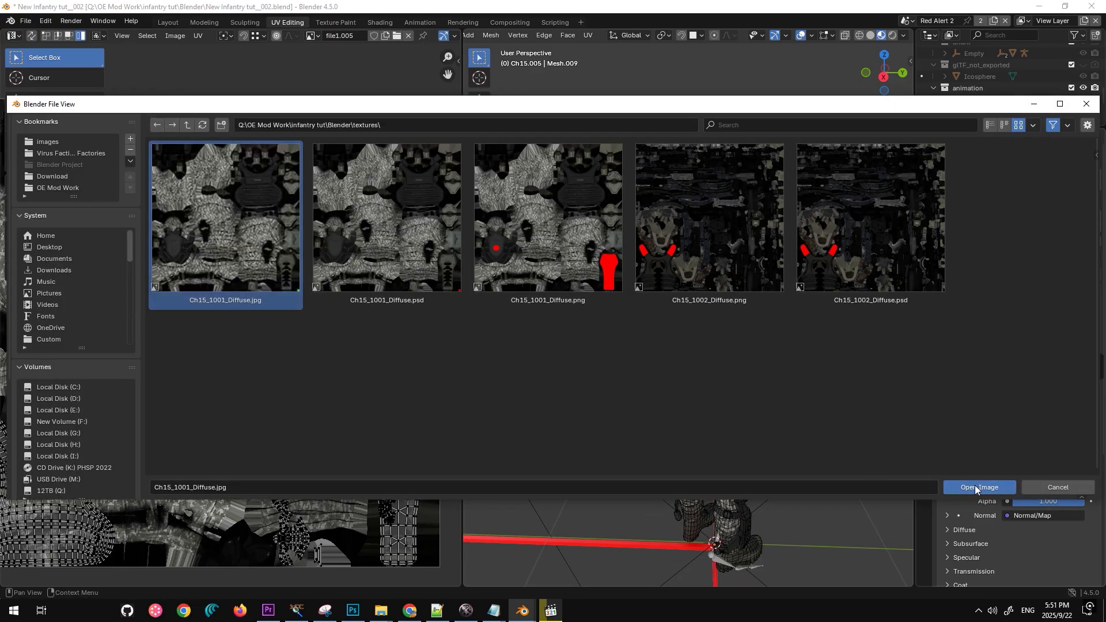
click(977, 488)
Step: Shrink all of the vest's UVs to a tiny point and move them onto the green square in the texture's corner
key(t)
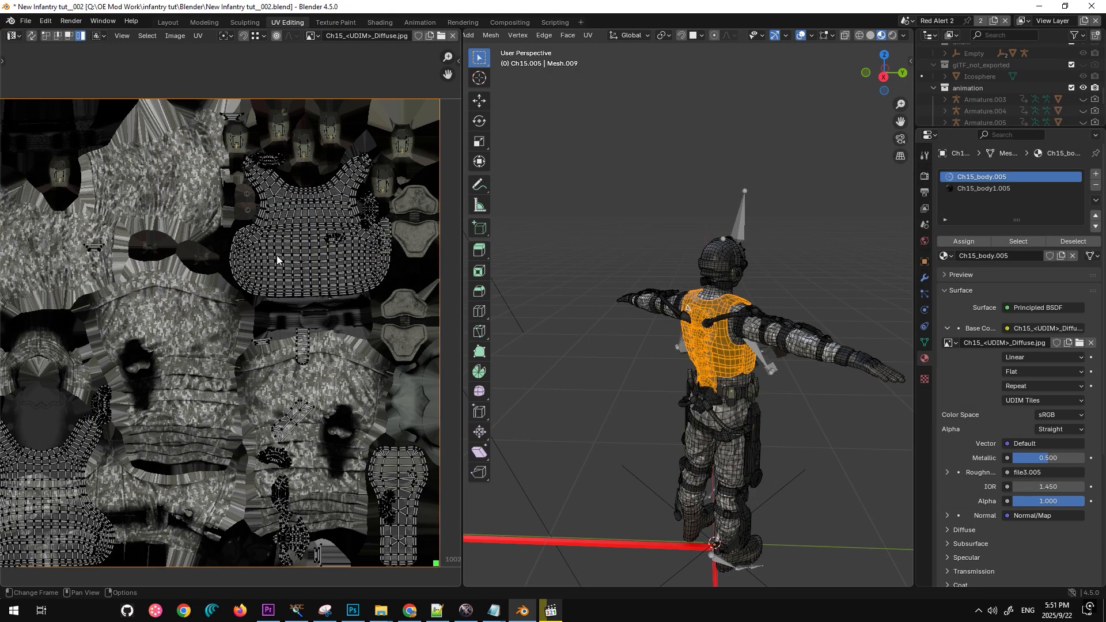
drag(399, 130, 205, 313)
key(a)
key(m)
click(205, 313)
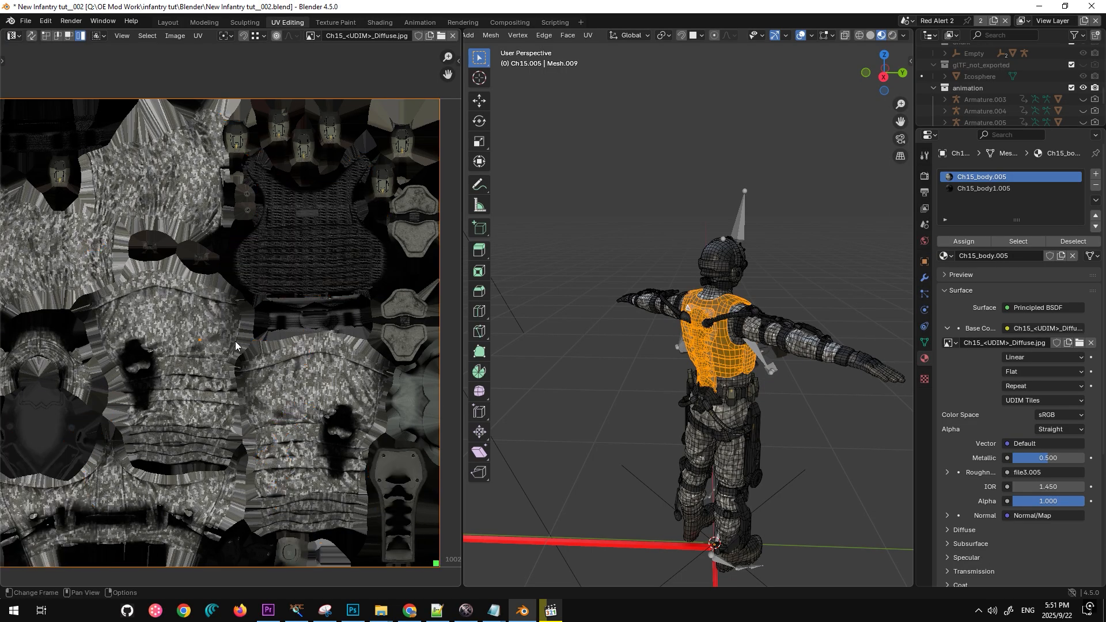
key(g)
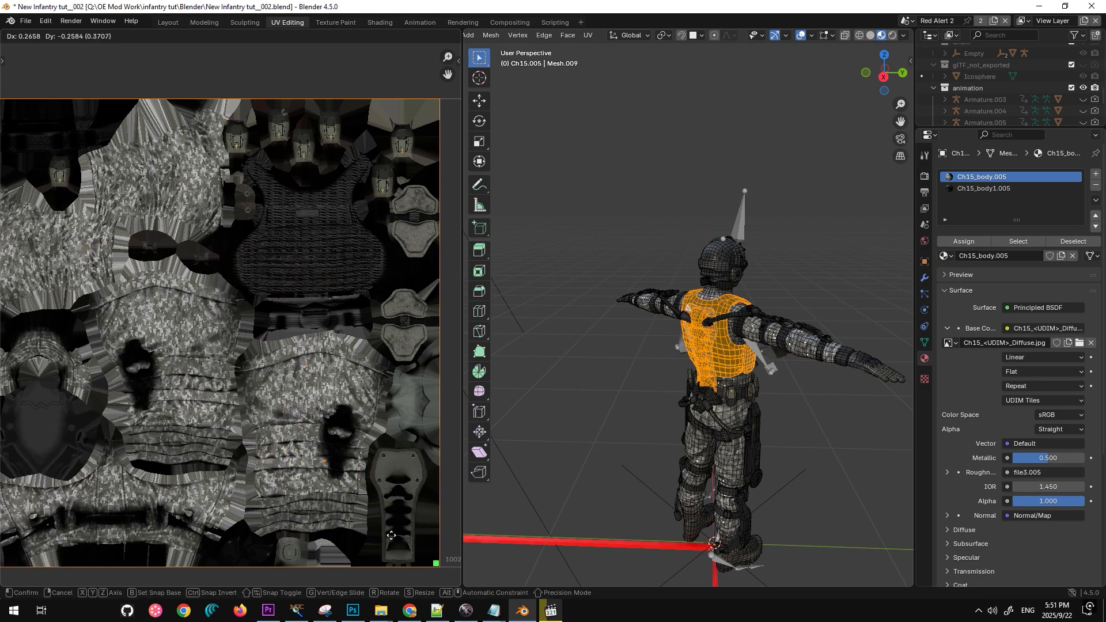
click(37, 86)
middle_drag(398, 523, 60, 112)
scroll(239, 330, up, 9)
Step: Select the linked faces of the vest's back panel and the spine plate on the soldier's back
middle_drag(720, 322, 789, 375)
click(680, 349)
key(l)
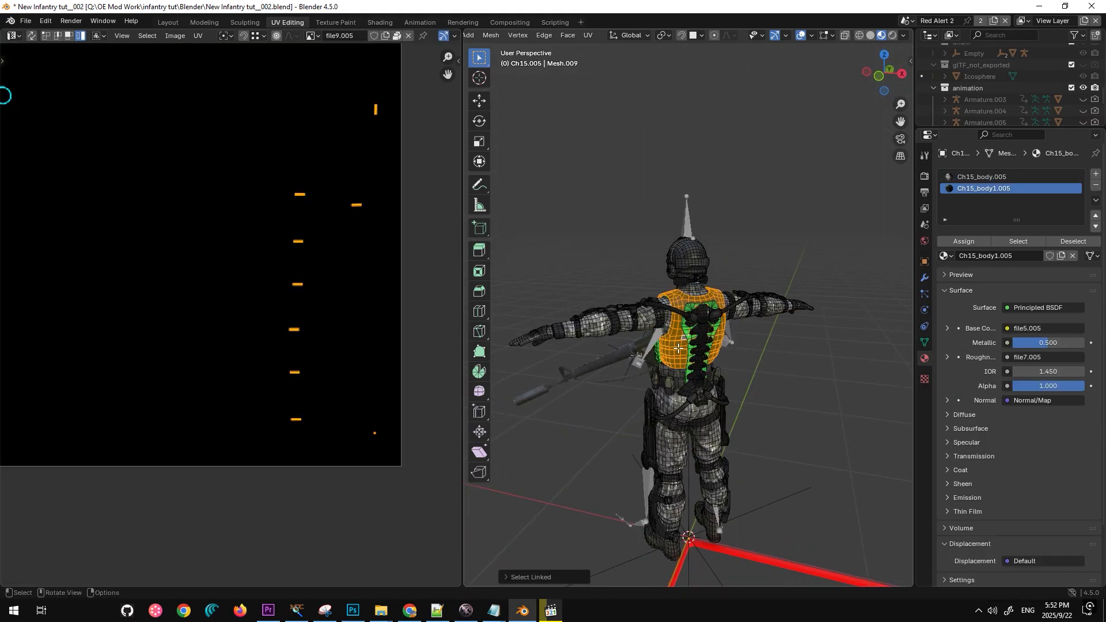
scroll(241, 254, down, 2)
shift+middle_drag(241, 250, 302, 309)
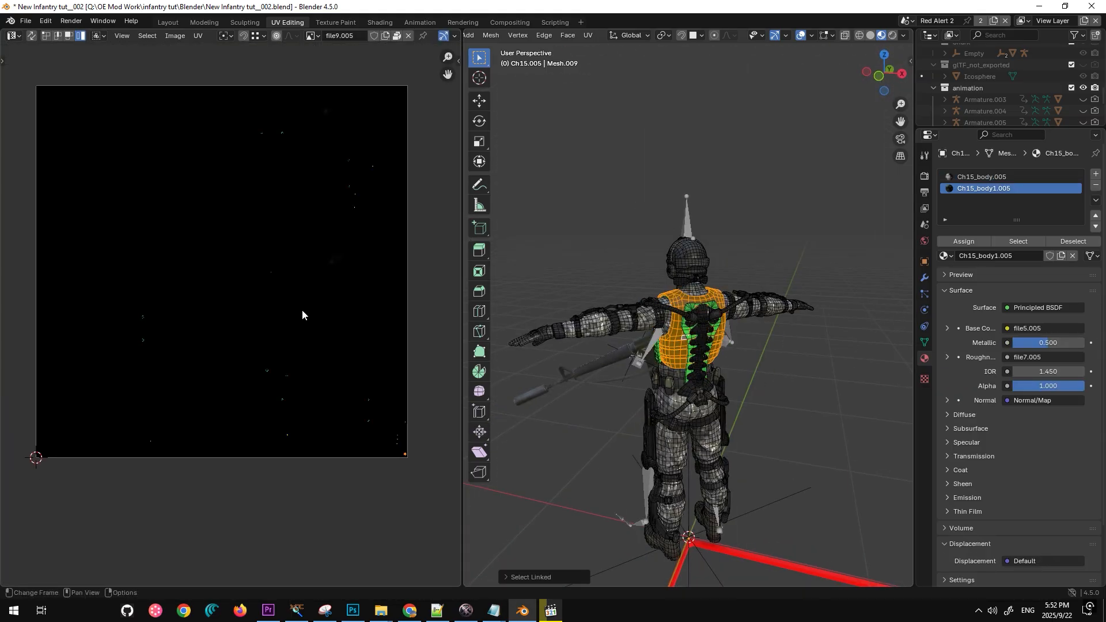
click(302, 309)
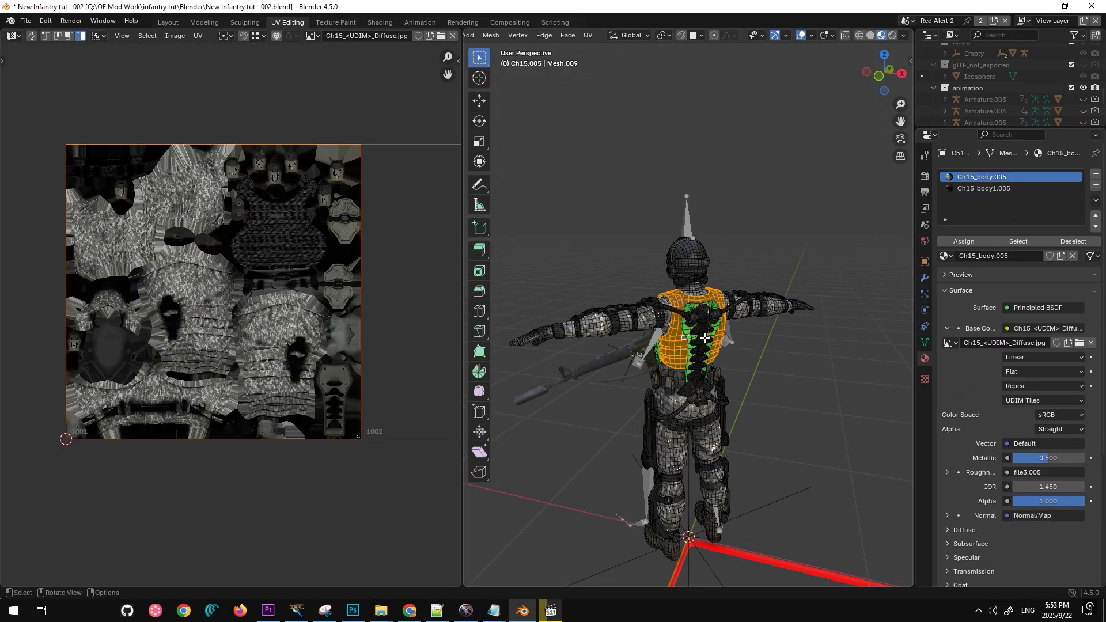
scroll(727, 352, up, 4)
mouse_move(727, 352)
middle_down()
mouse_move(692, 352)
mouse_move(738, 333)
middle_up()
key(l)
scroll(172, 265, up, 2)
scroll(217, 321, down, 5)
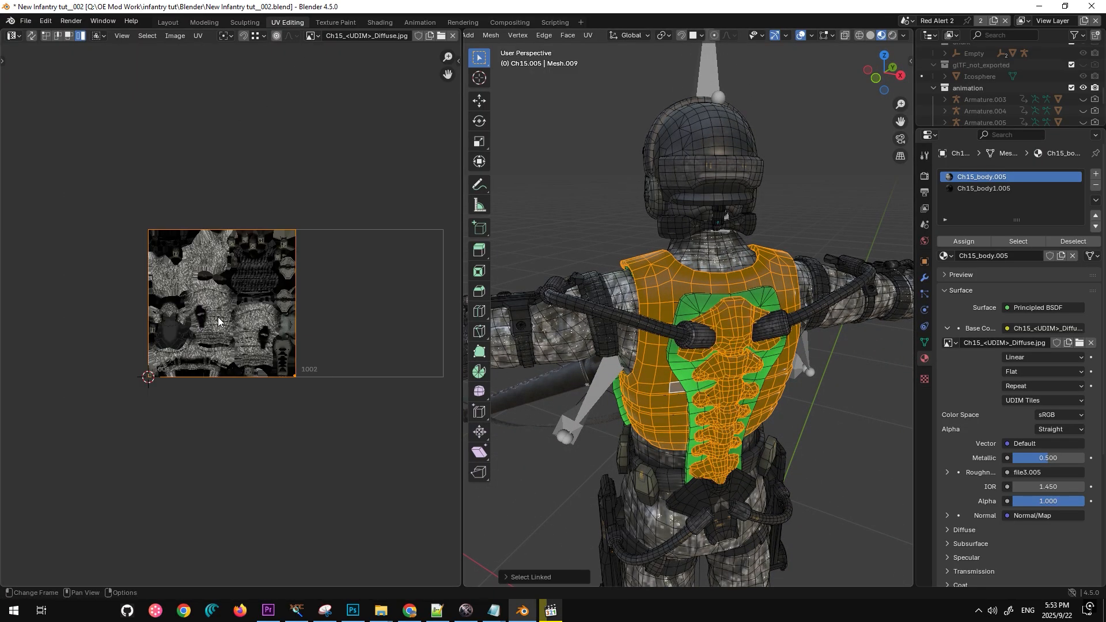
Step: Unwrap the selected vest and spine faces and shrink all their UVs to a tiny cluster
key(ctrl+f)
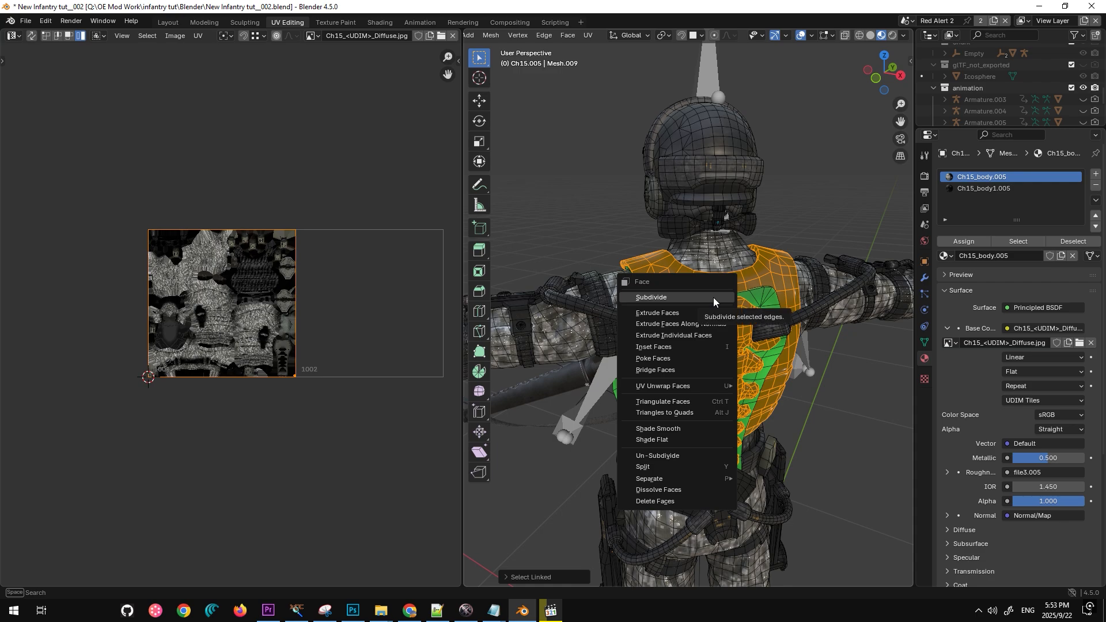
mouse_move(705, 386)
click(765, 384)
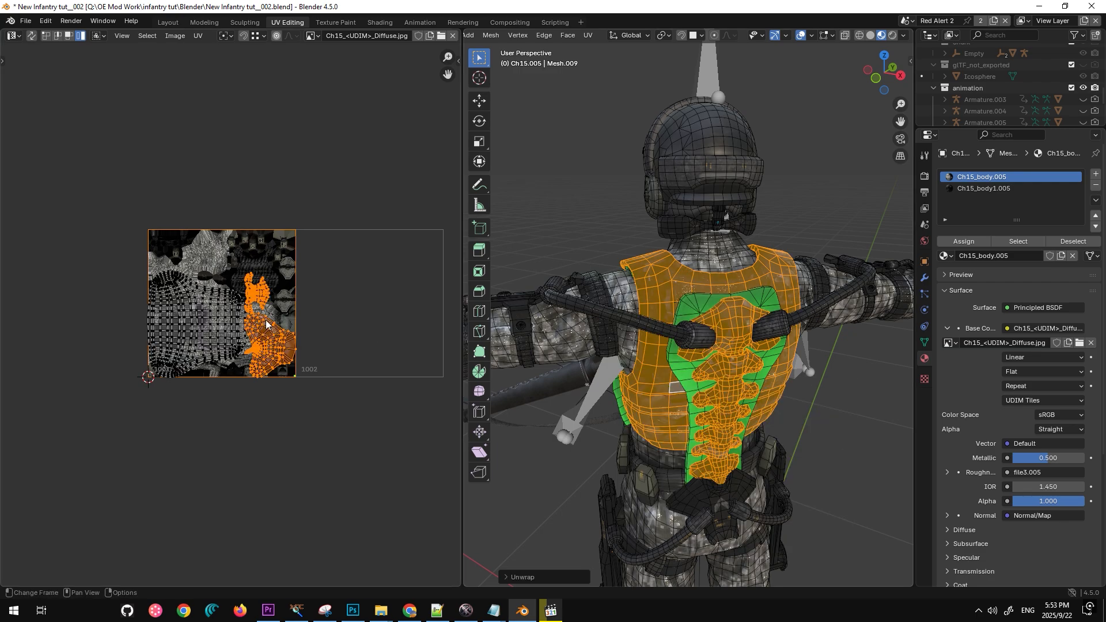
key(a)
key(s)
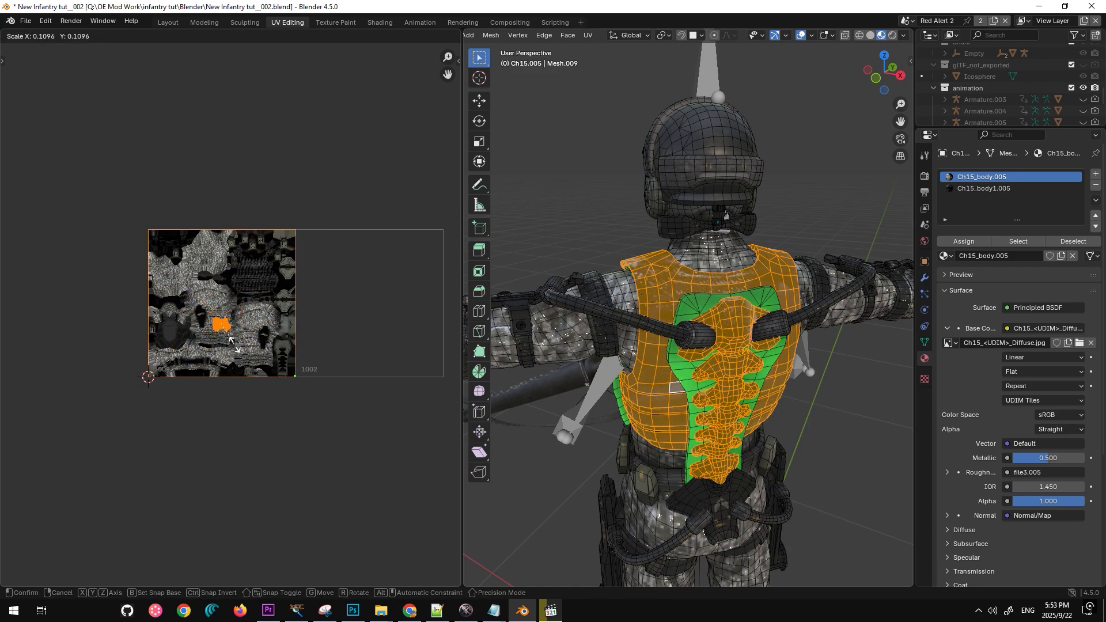
click(231, 340)
key(s)
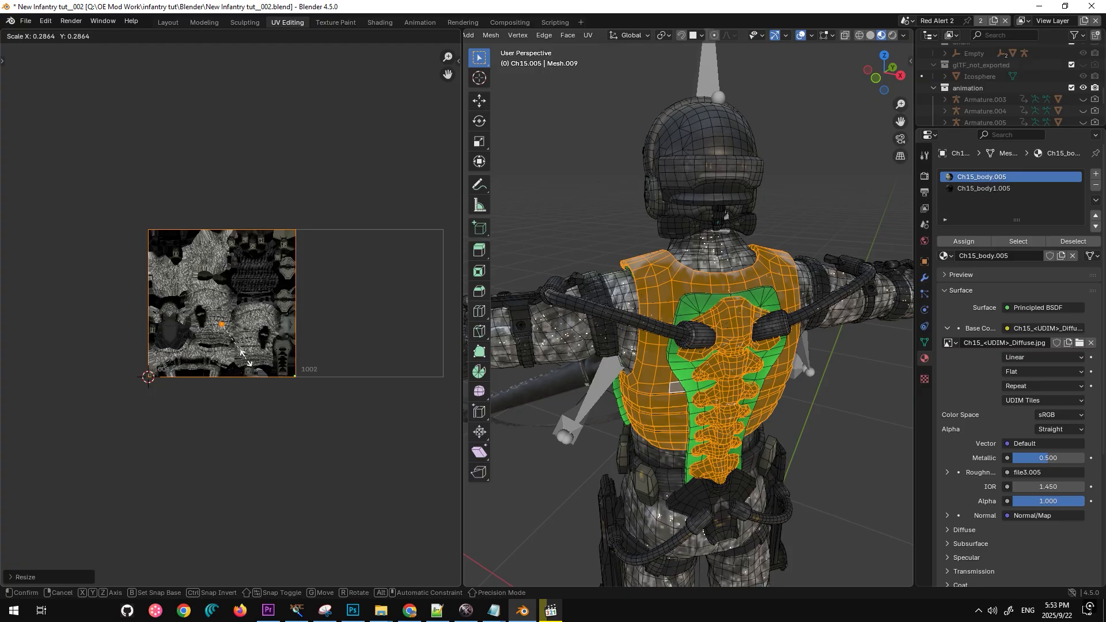
click(248, 360)
Step: Move the shrunken vest UVs onto the green square of the texture and scale them to fit inside it
scroll(273, 384, up, 6)
middle_drag(392, 451, 257, 303)
key(g)
click(80, 509)
middle_drag(338, 441, 84, 296)
scroll(245, 351, up, 6)
key(s)
click(201, 459)
Step: Select the Ch15_body1.005 material and load a diffuse texture image for its base color
click(1079, 343)
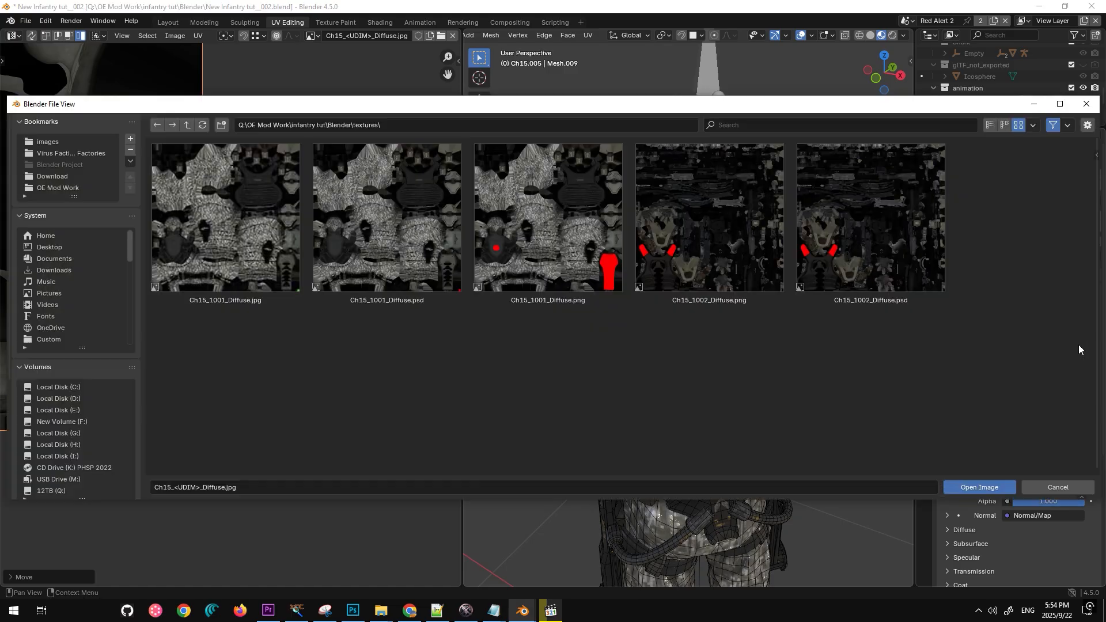
key(Escape)
click(983, 188)
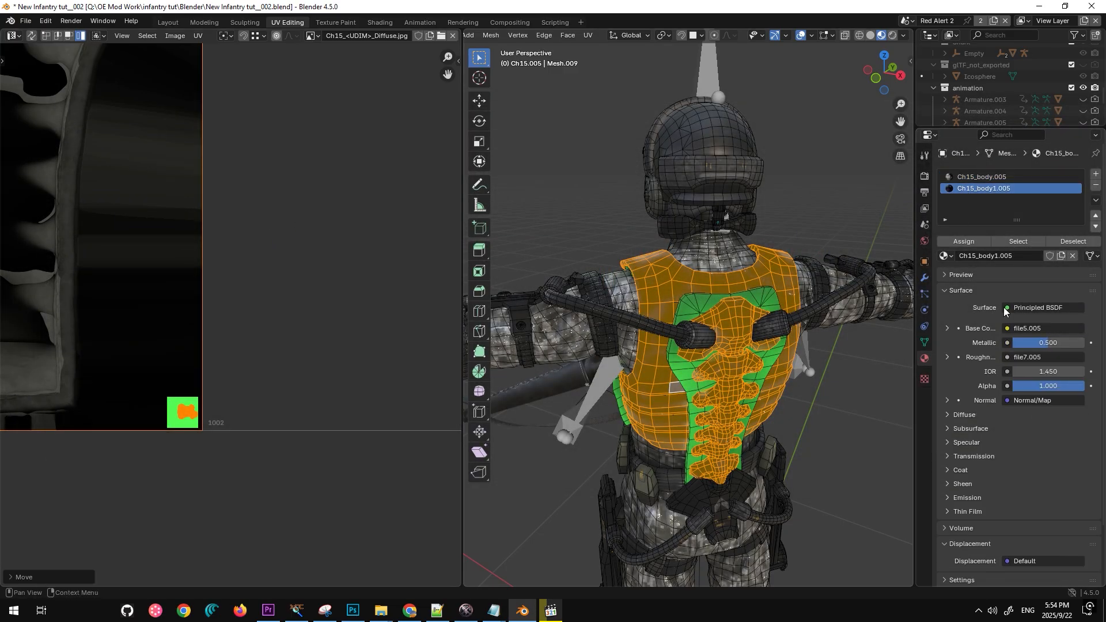
click(1079, 344)
click(1079, 346)
click(1079, 344)
double_click(244, 227)
middle_drag(720, 348, 697, 346)
scroll(697, 346, down, 5)
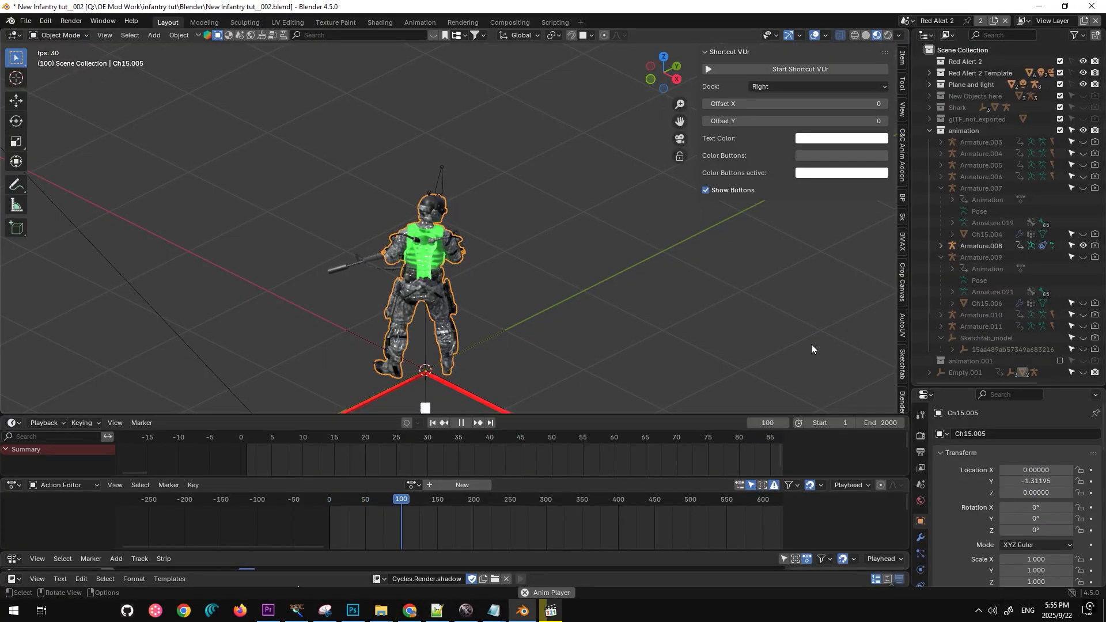
Step: Create a folder named Render - 3 inside Render 2 for the render output and open it
scroll(1006, 472, down, 3)
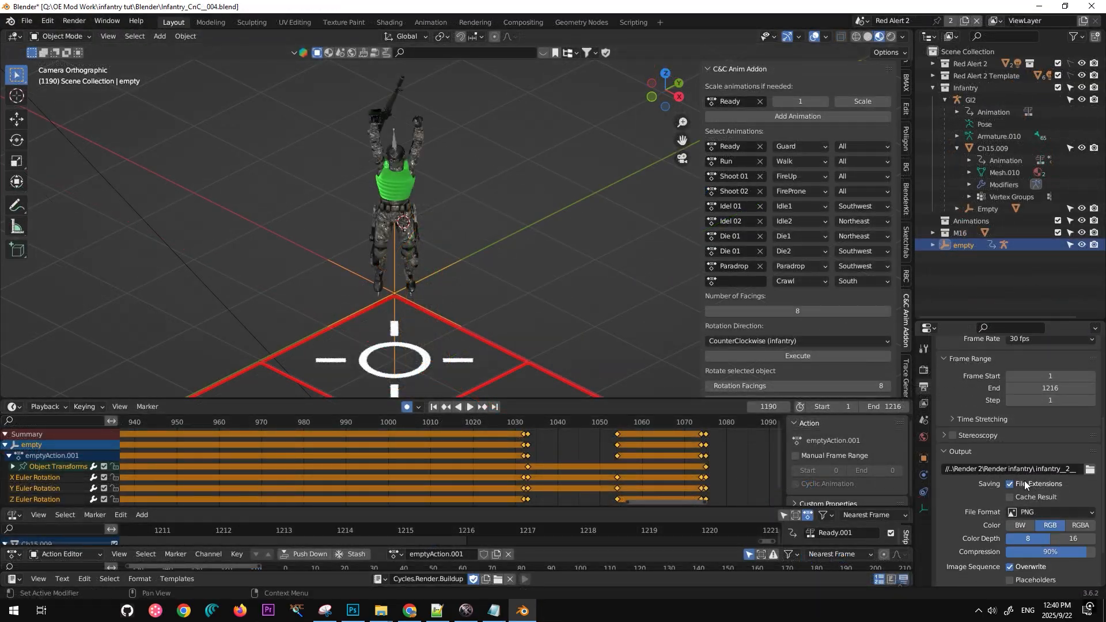
click(1089, 469)
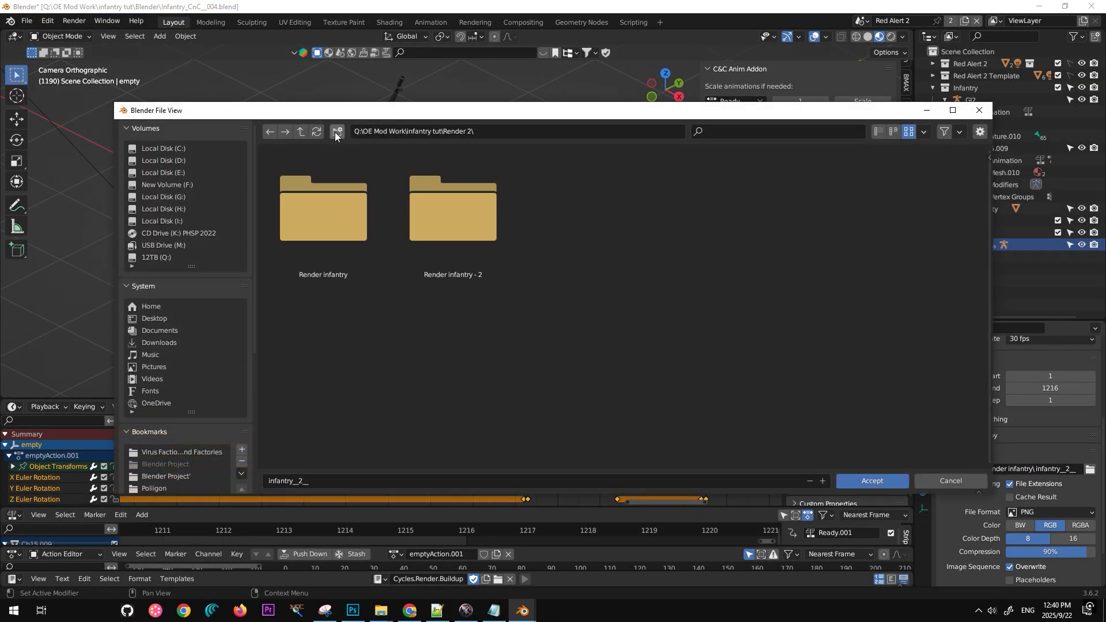
click(337, 132)
text(Render - 3)
key(Return)
key(Return)
Step: Set the output file name to infantry____1____, accept the new output path, and render the animation
click(305, 482)
drag(303, 482, 299, 481)
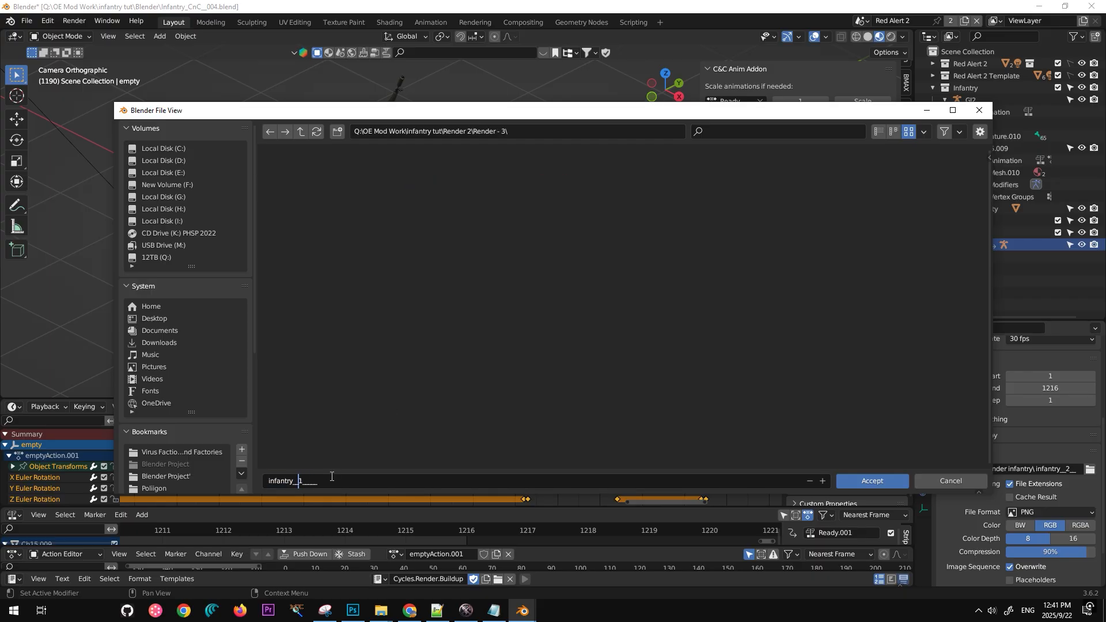
click(842, 482)
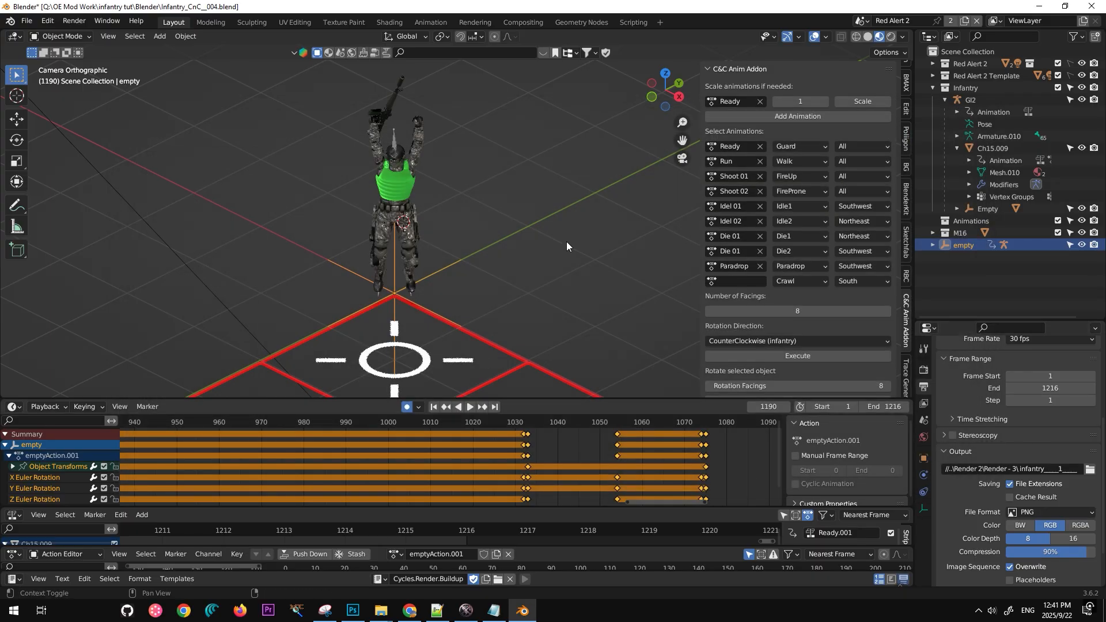
key(F12)
key(ctrl+F12)
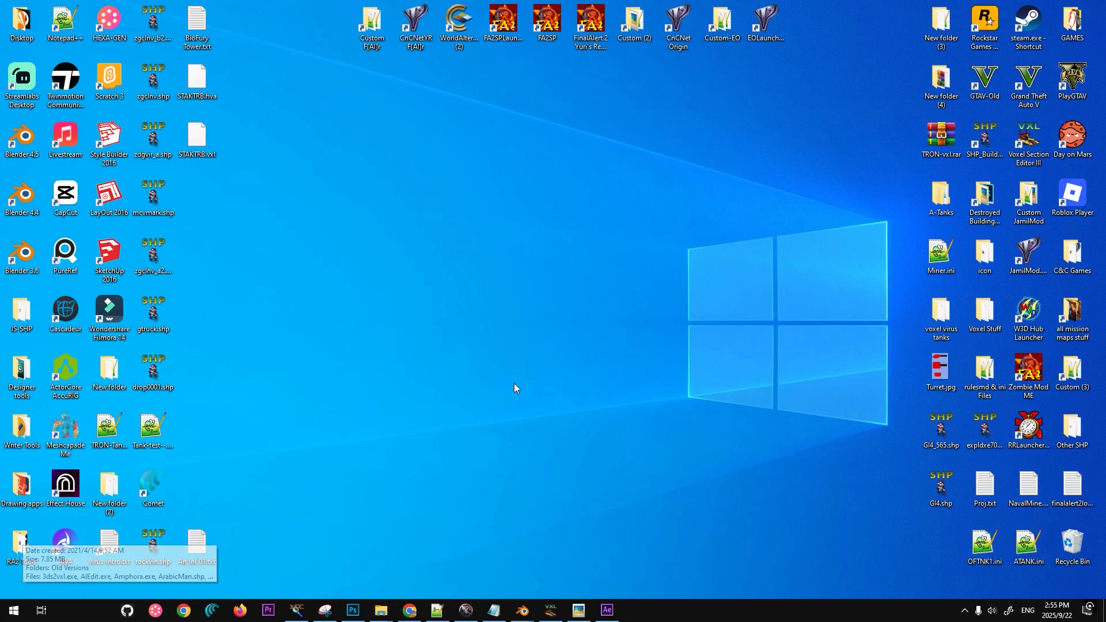
Step: Launch ImageShaper from the RA2 Tools folder on the desktop and minimize the folder window
double_click(19, 545)
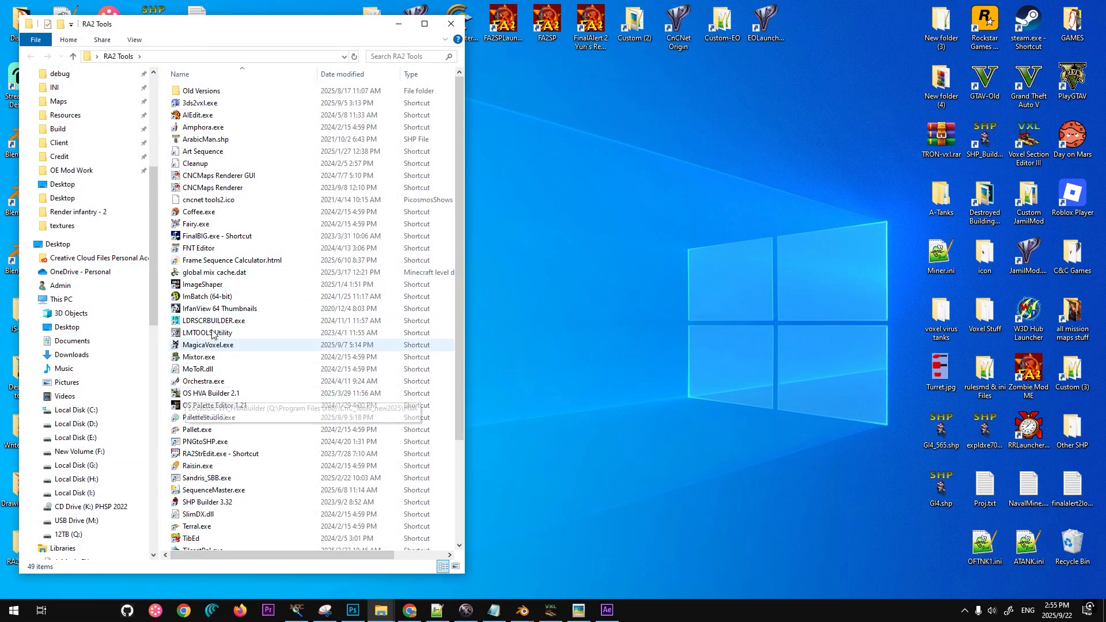
click(216, 286)
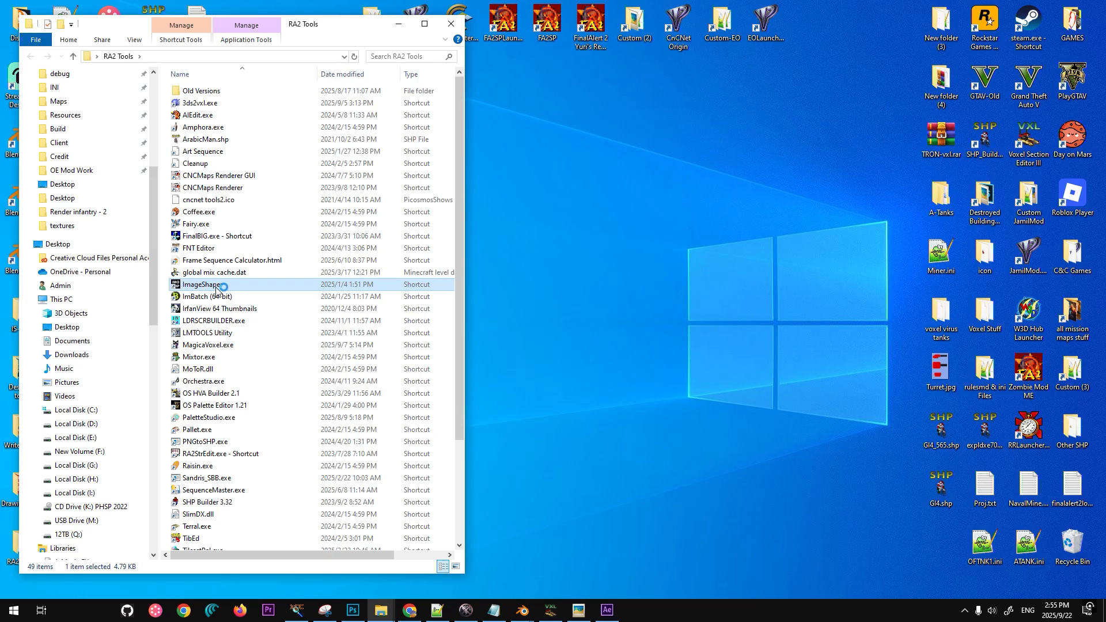
click(398, 24)
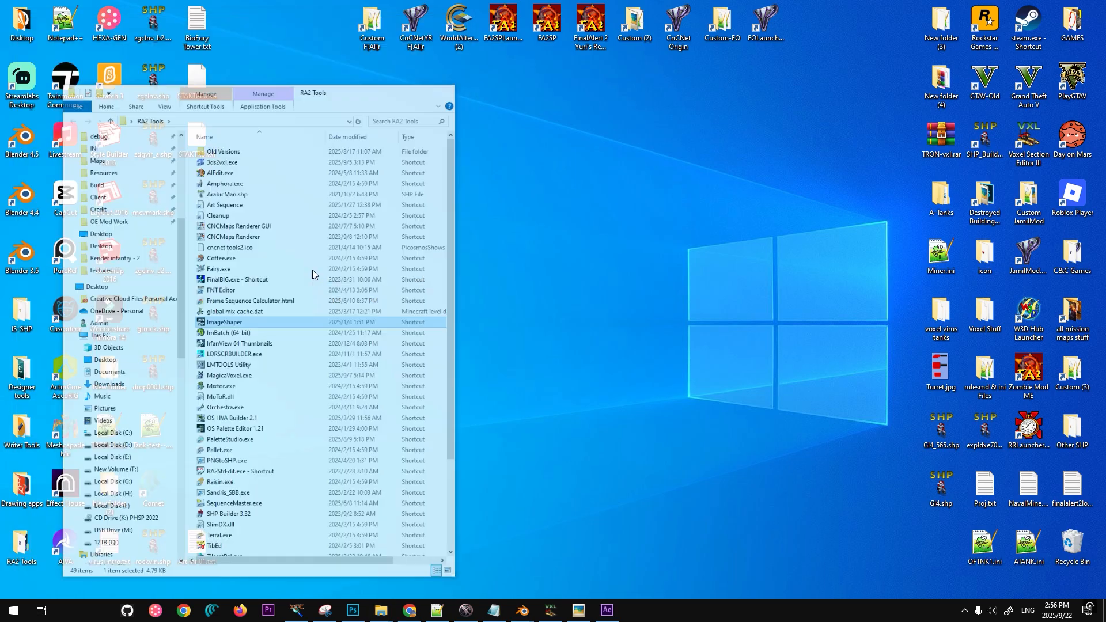
Step: Open the Render - 3 folder inside Render 2 and add all its rendered PNG frames to ImageList 1 in Image Shaper
mouse_move(381, 612)
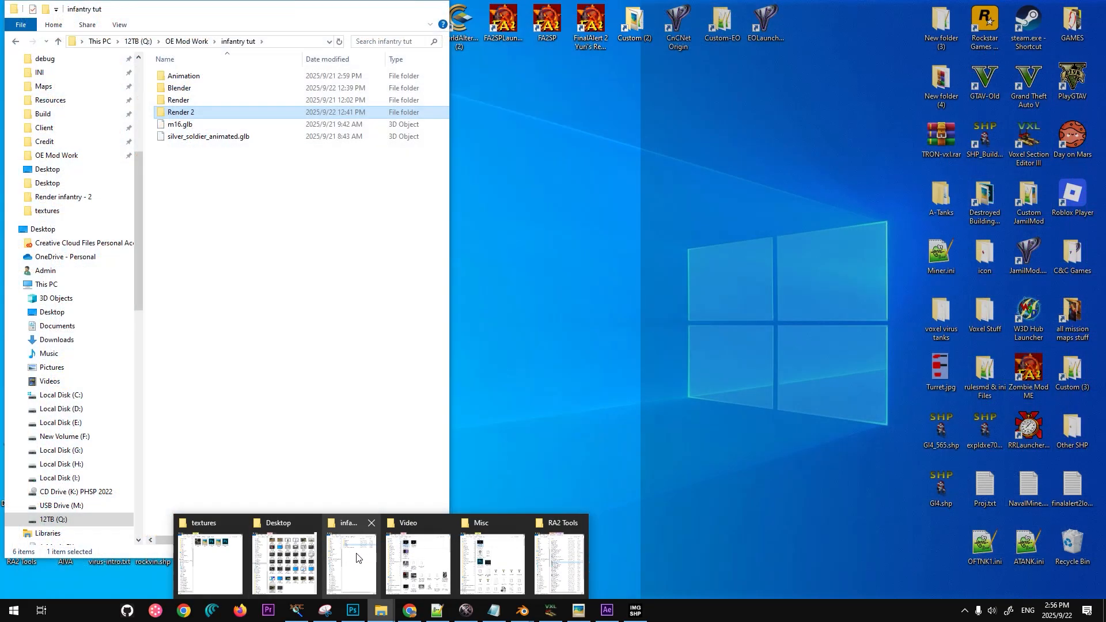
click(356, 556)
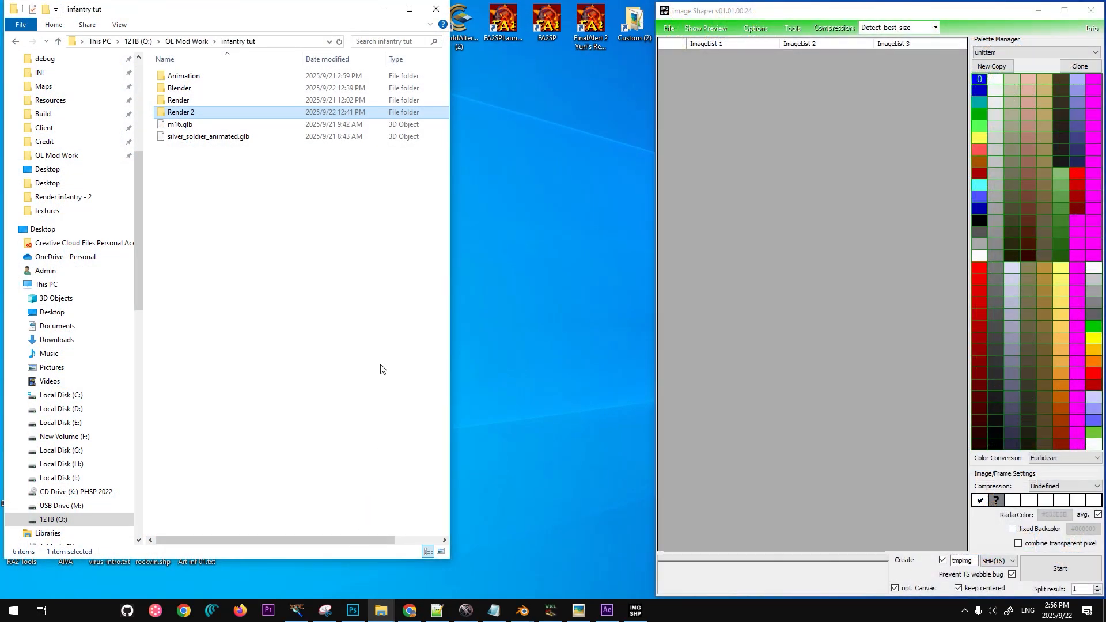
double_click(181, 113)
double_click(185, 100)
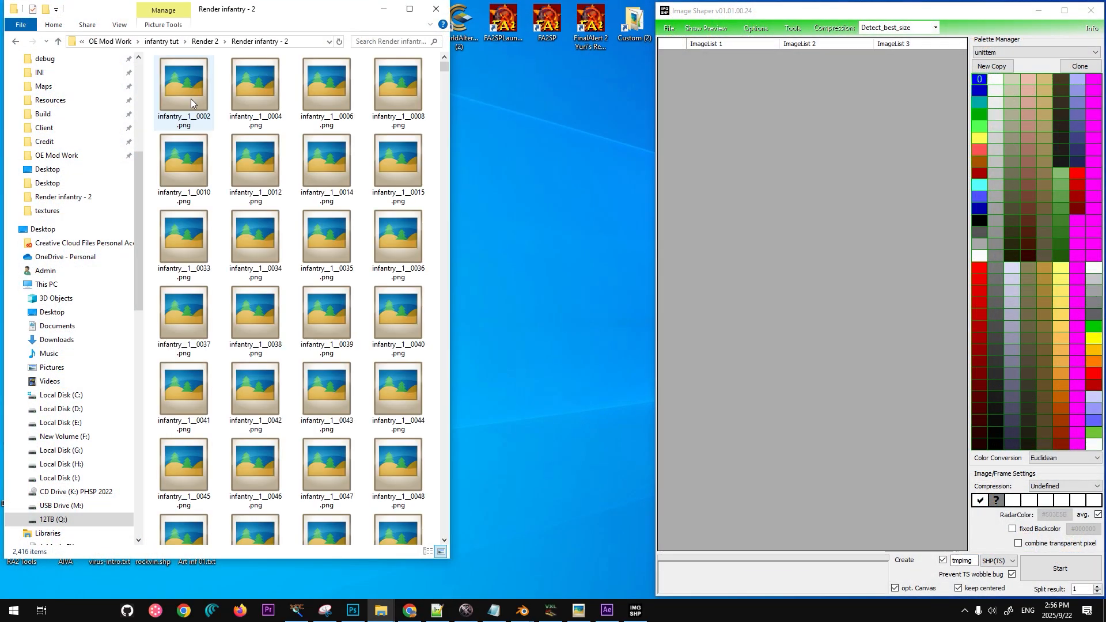
click(199, 86)
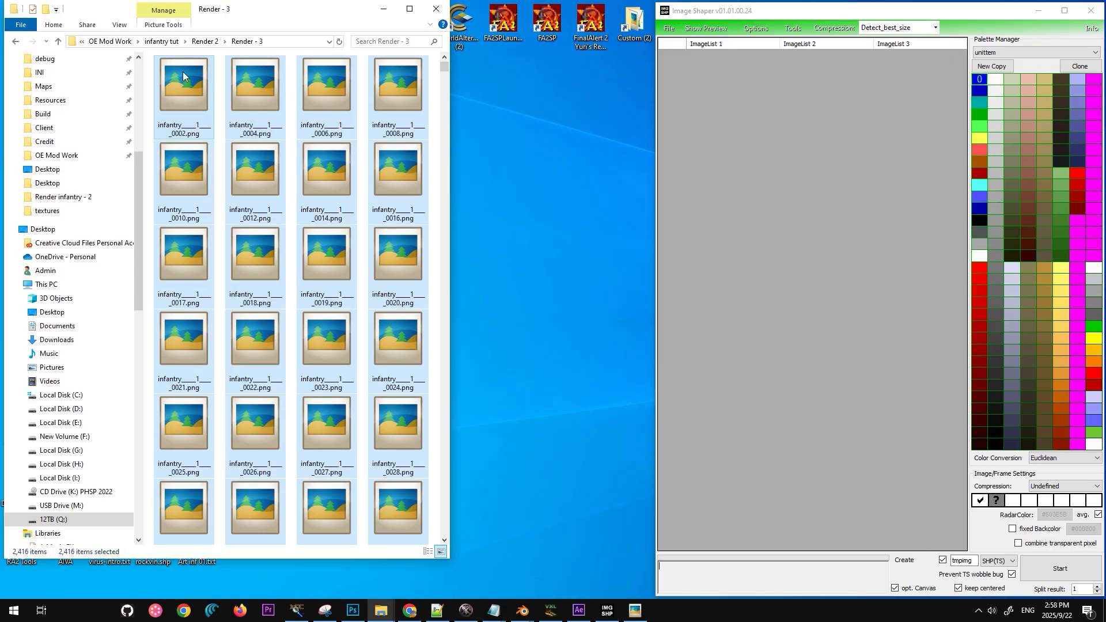
drag(190, 87, 737, 85)
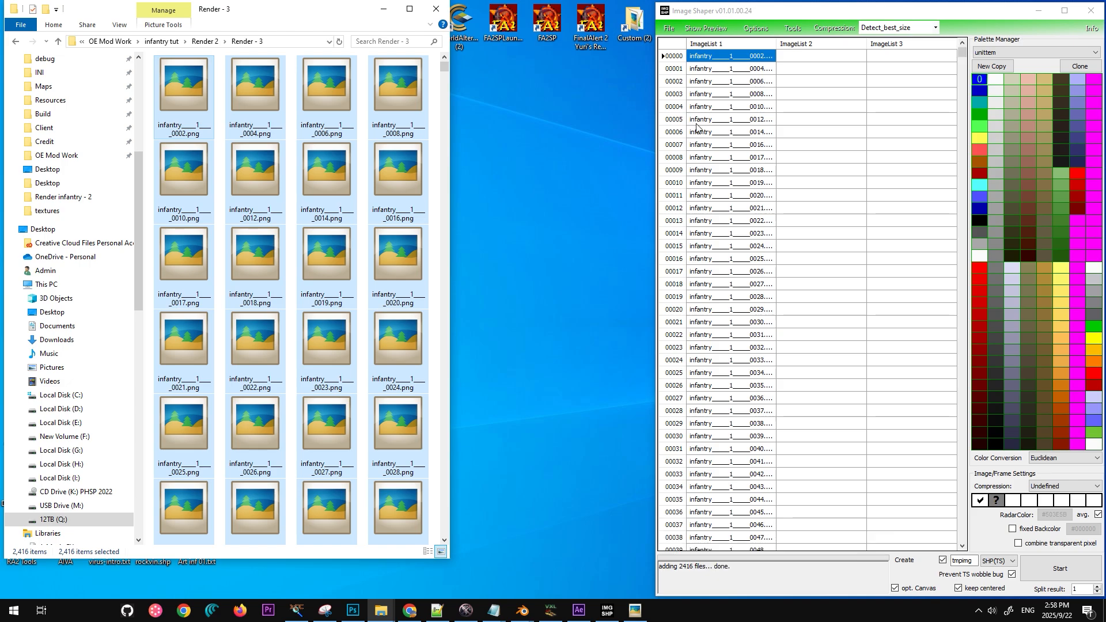
Step: Start converting the listed frames to an SHP file and open the IS-SHP folder from the desktop
click(1069, 568)
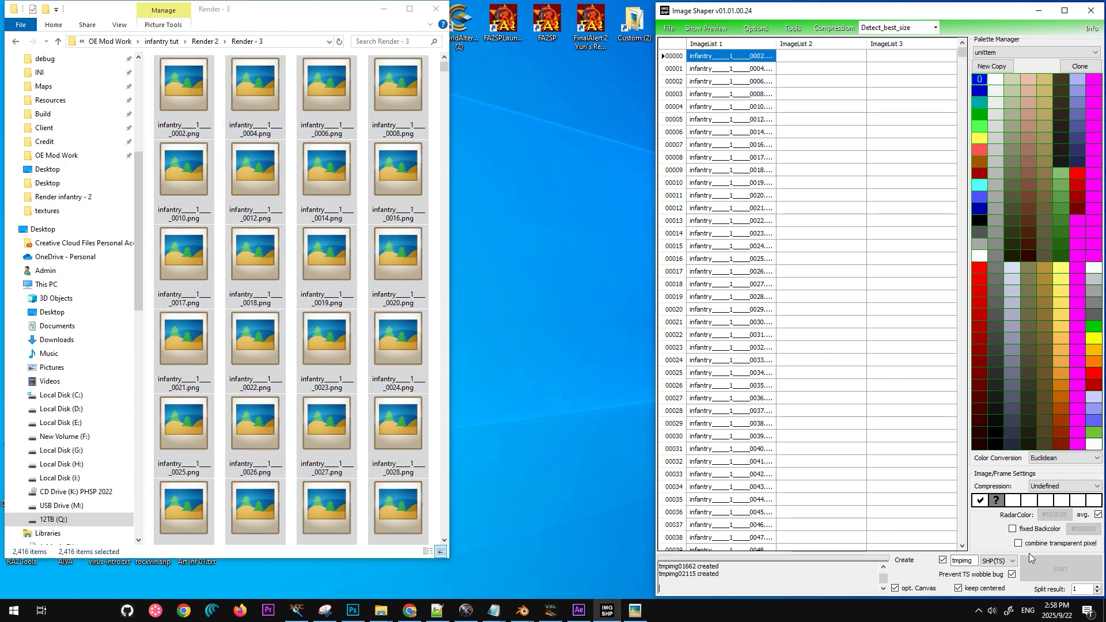
click(383, 9)
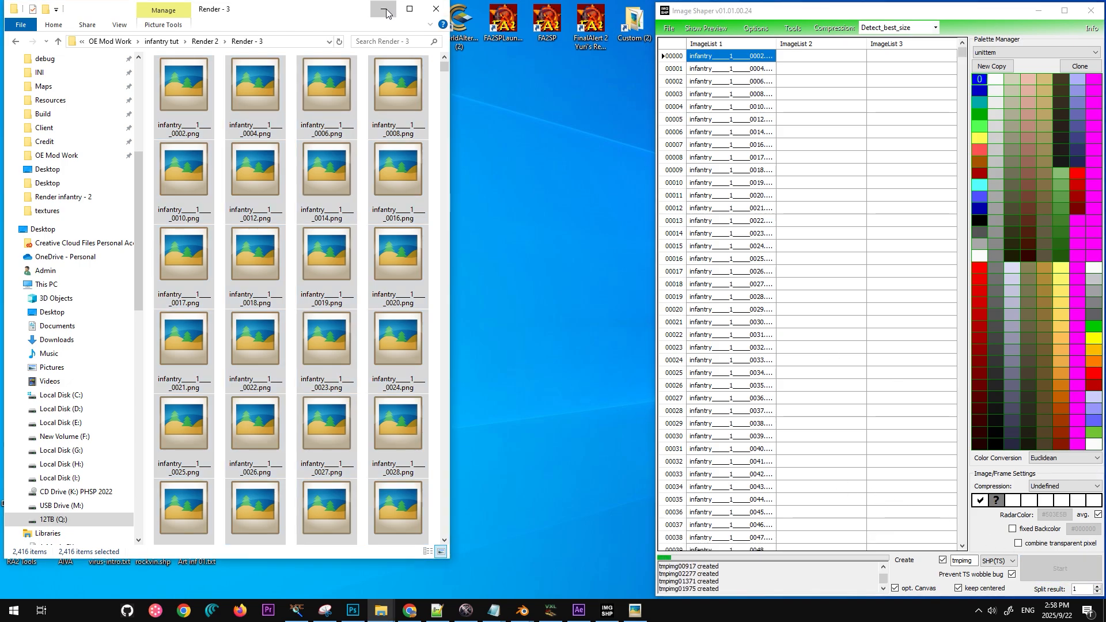
double_click(22, 314)
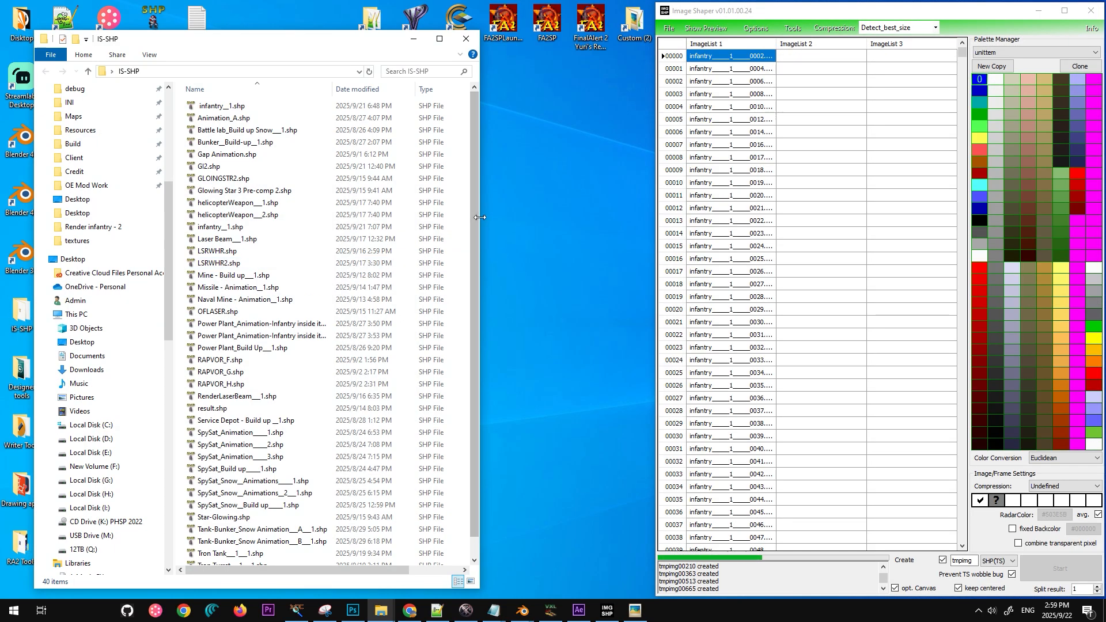
Step: Sort the SHP files in the IS-SHP folder by date modified
right_click(578, 219)
mouse_move(699, 254)
click(751, 266)
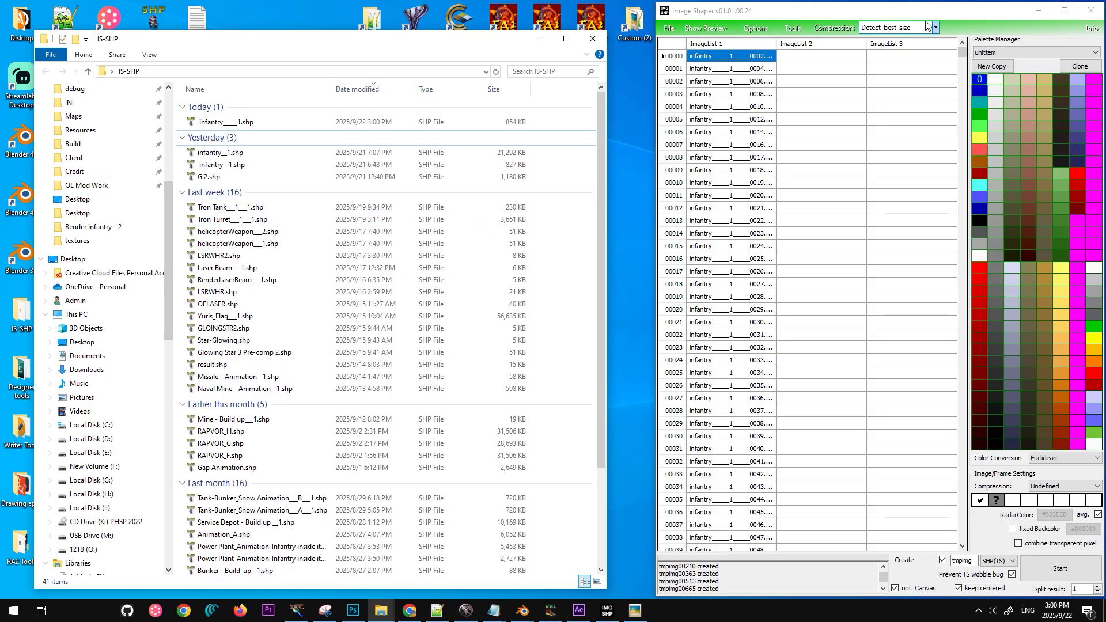
Step: Minimize Image Shaper, launch SHP Builder from the desktop, and open today's infantry____1.shp from the IS-SHP folder in it
click(1039, 10)
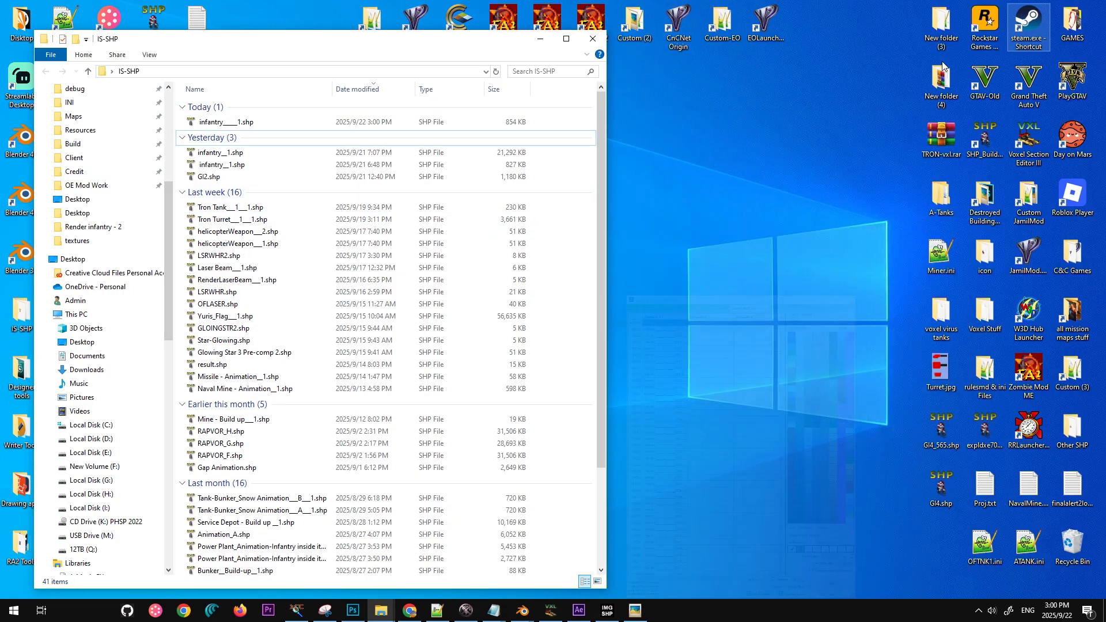
click(980, 137)
double_click(980, 137)
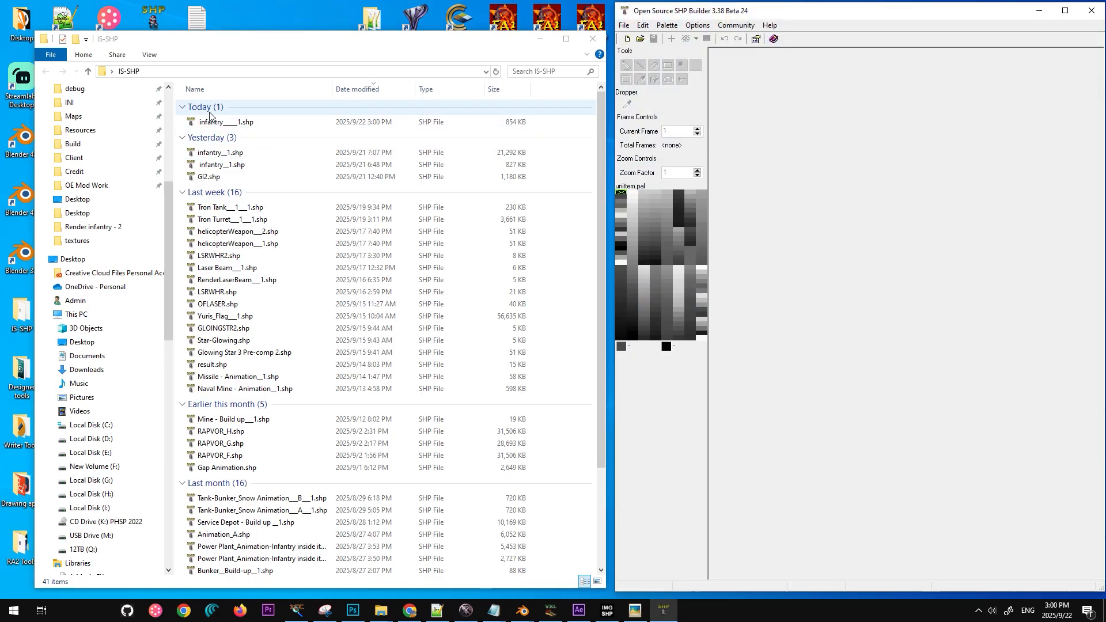
double_click(211, 122)
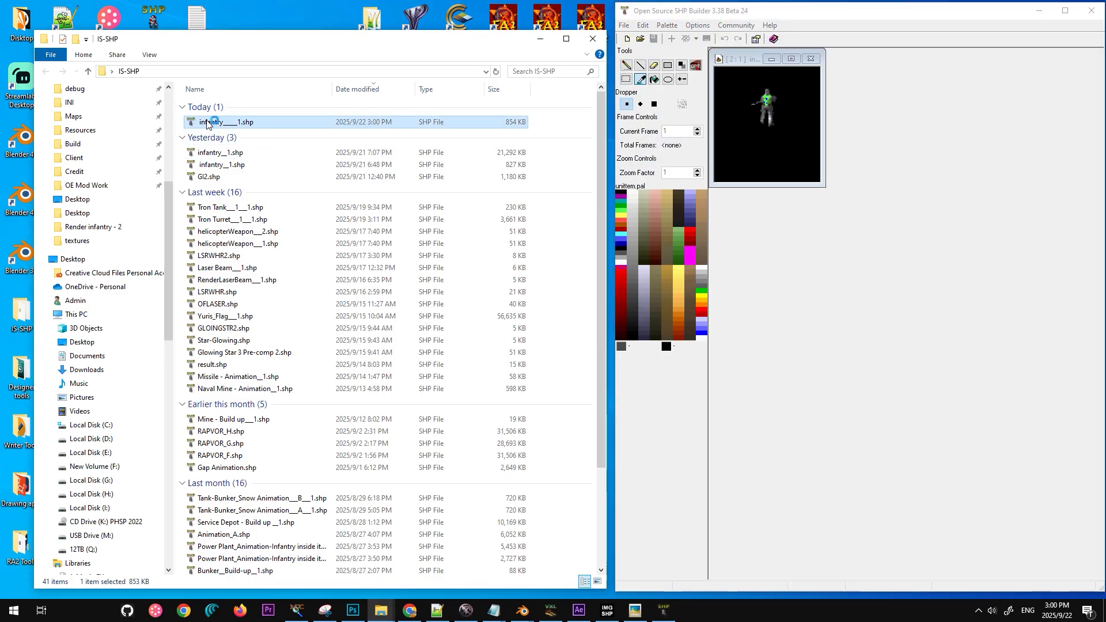
Step: Apply the Red Alert 2 unittem.pal palette to the infantry SHP
click(662, 25)
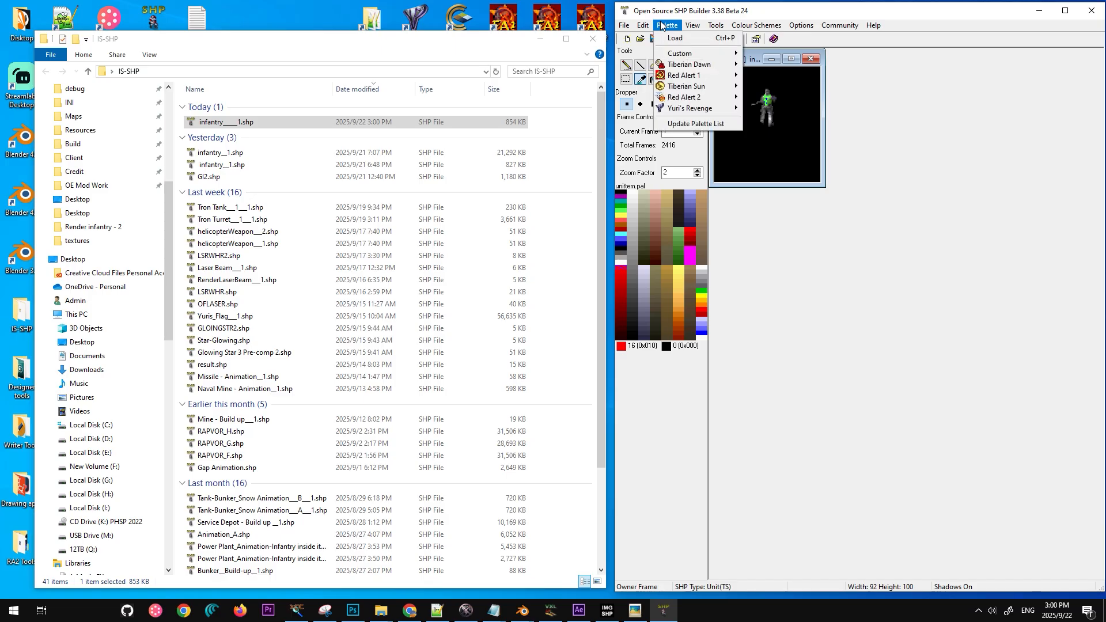
mouse_move(697, 102)
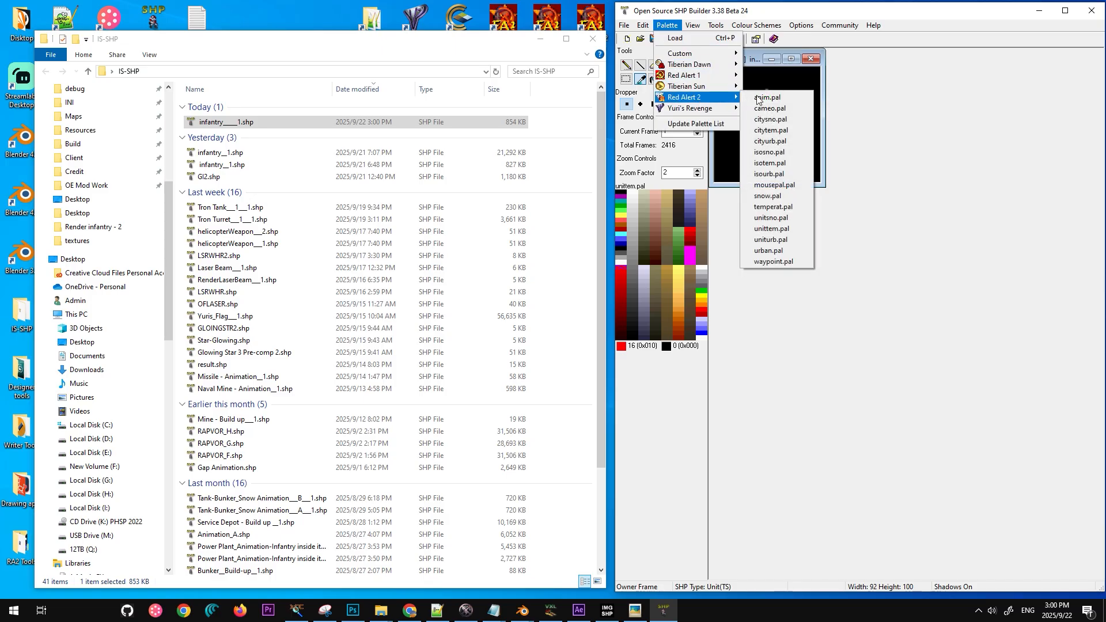
click(789, 228)
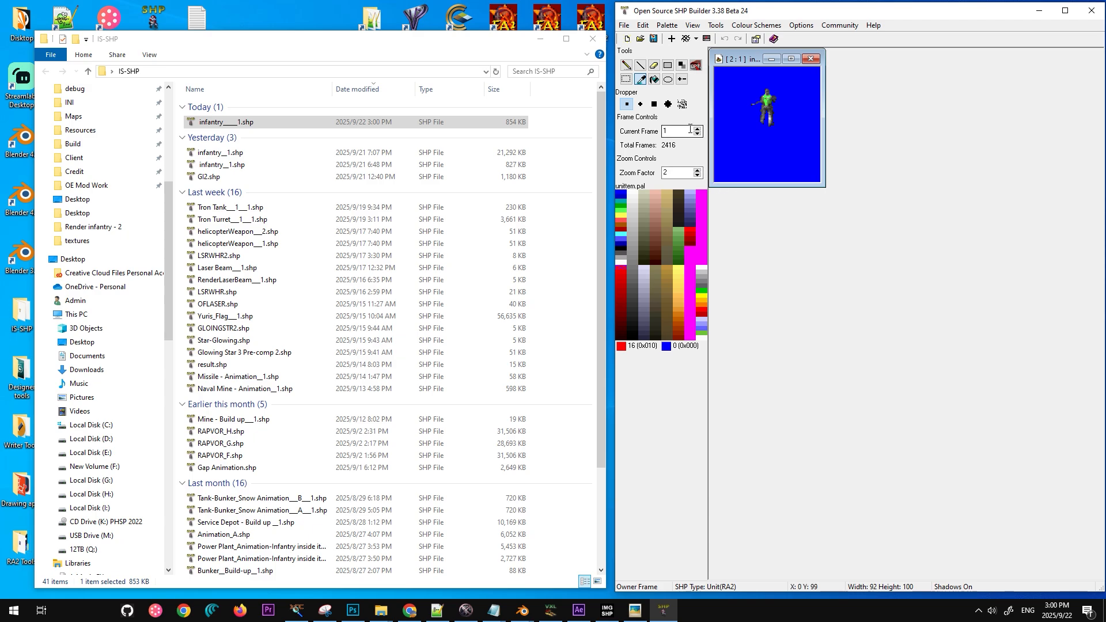
Step: Sample bright green colour 4 from the soldier and replace it with red colour 16 in all frames
click(765, 97)
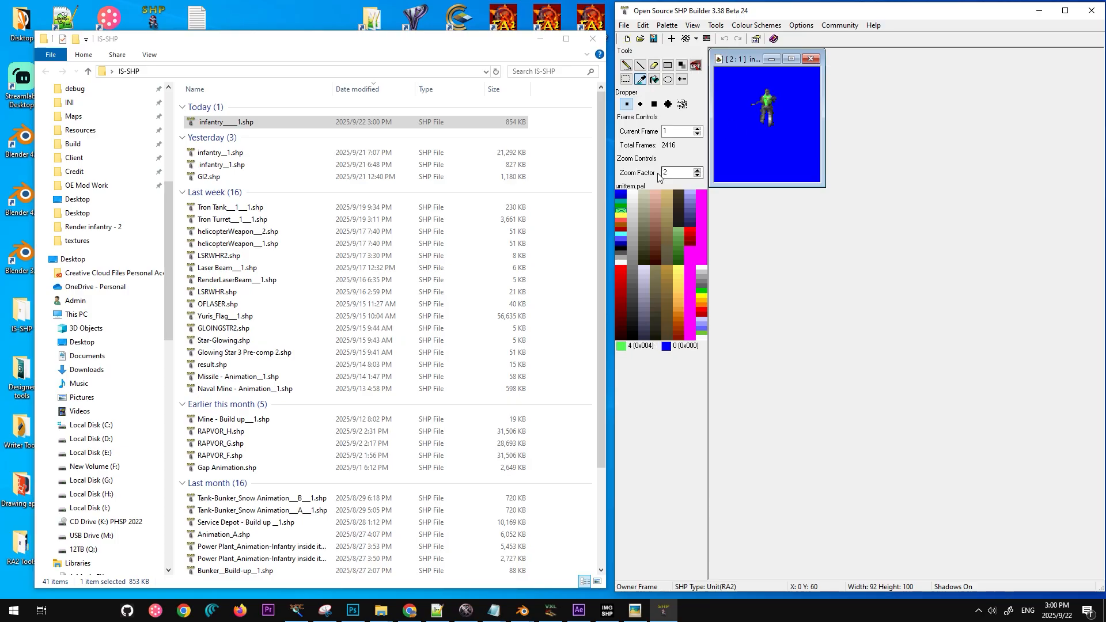
click(682, 66)
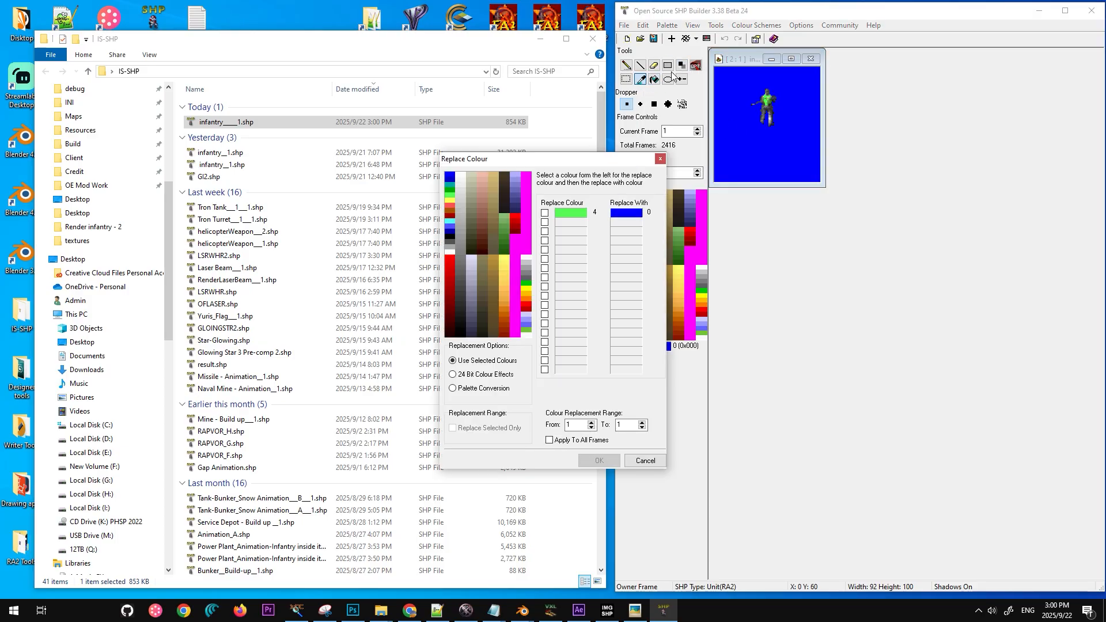
click(452, 262)
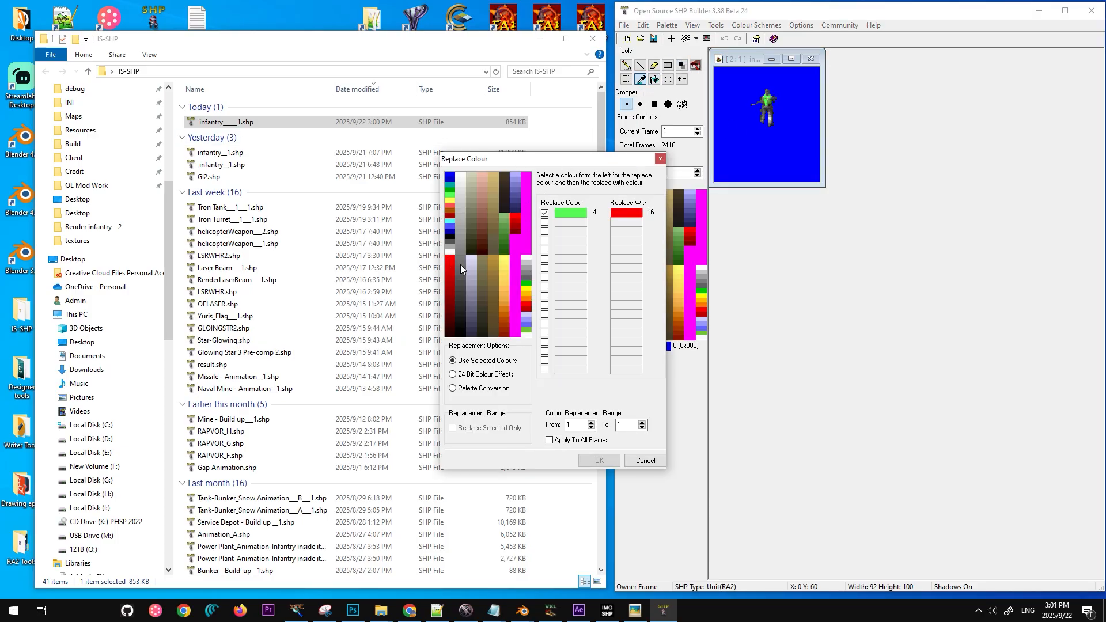
click(561, 440)
click(602, 461)
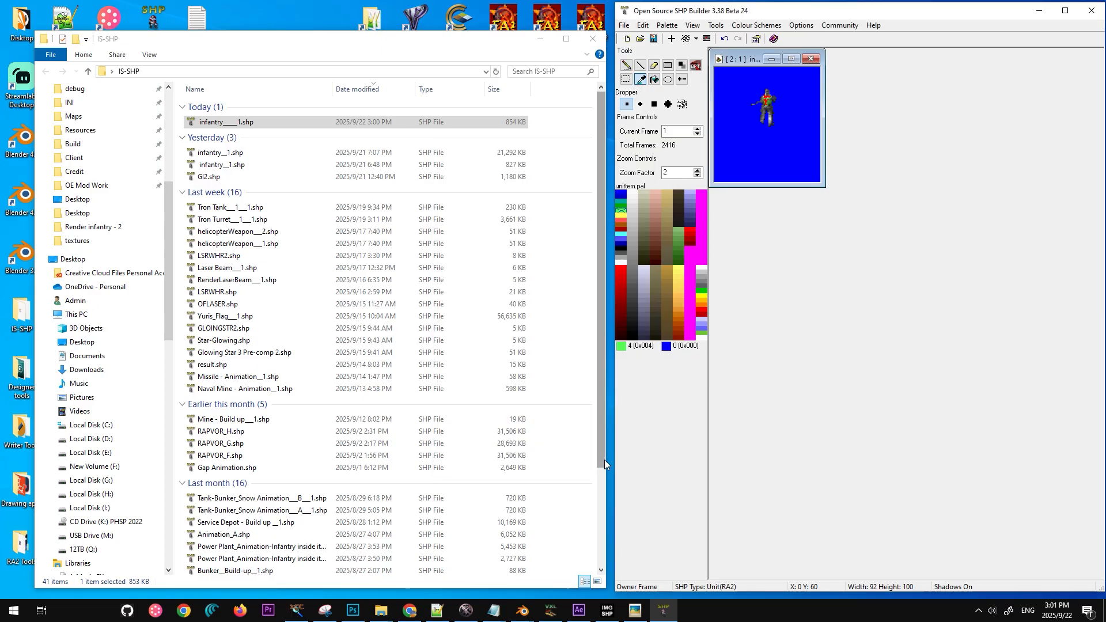
Step: Sample dark green colour 171 from the soldier and replace it with red colour 16
click(772, 98)
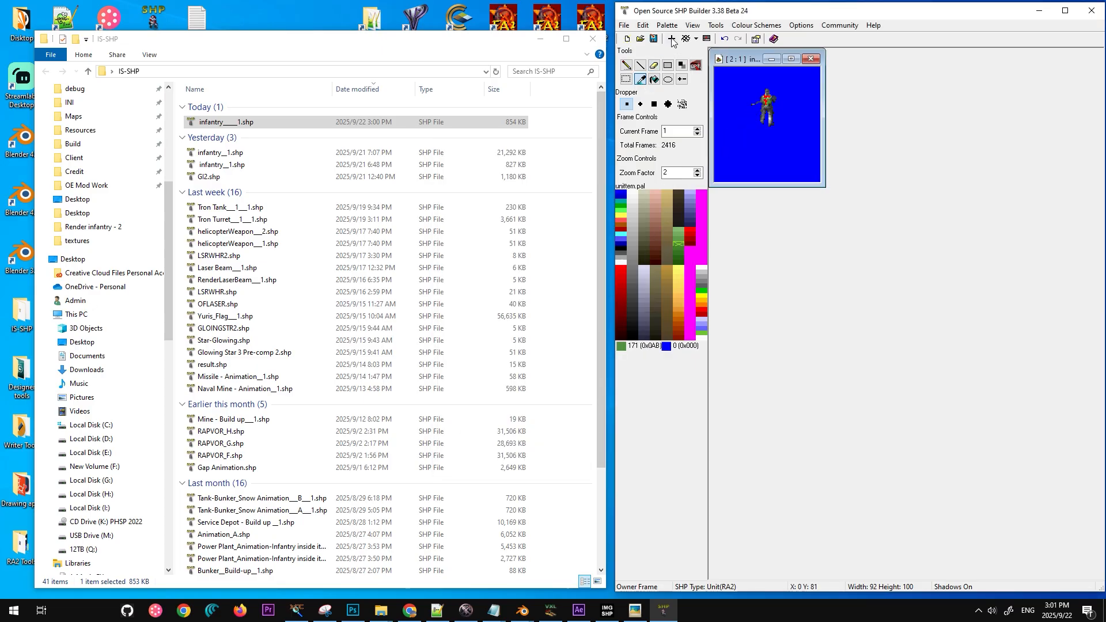
click(682, 66)
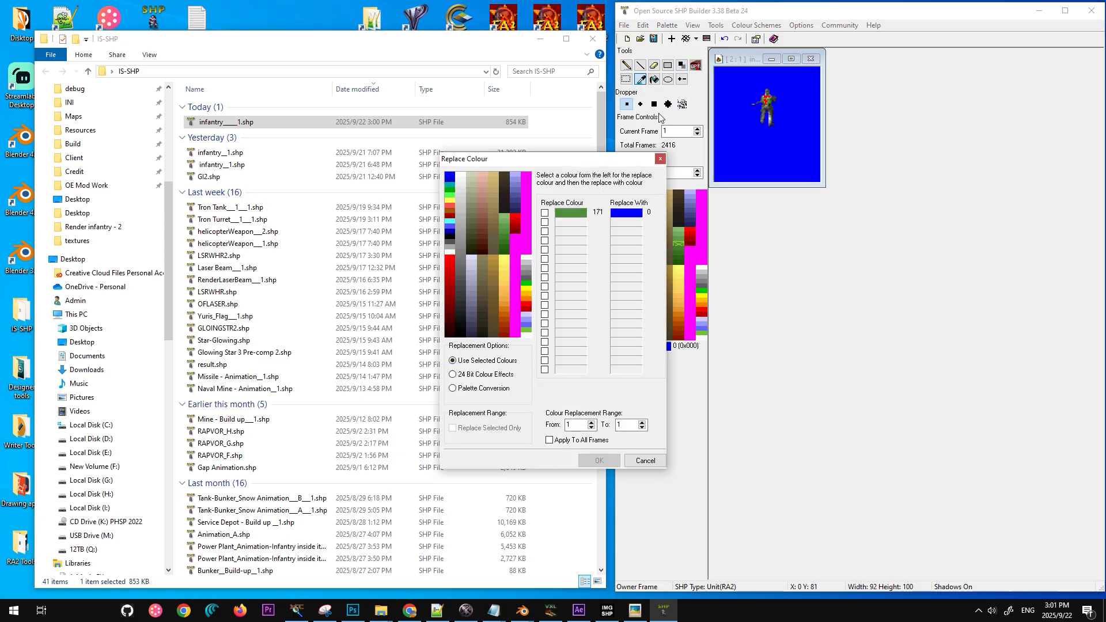
click(449, 262)
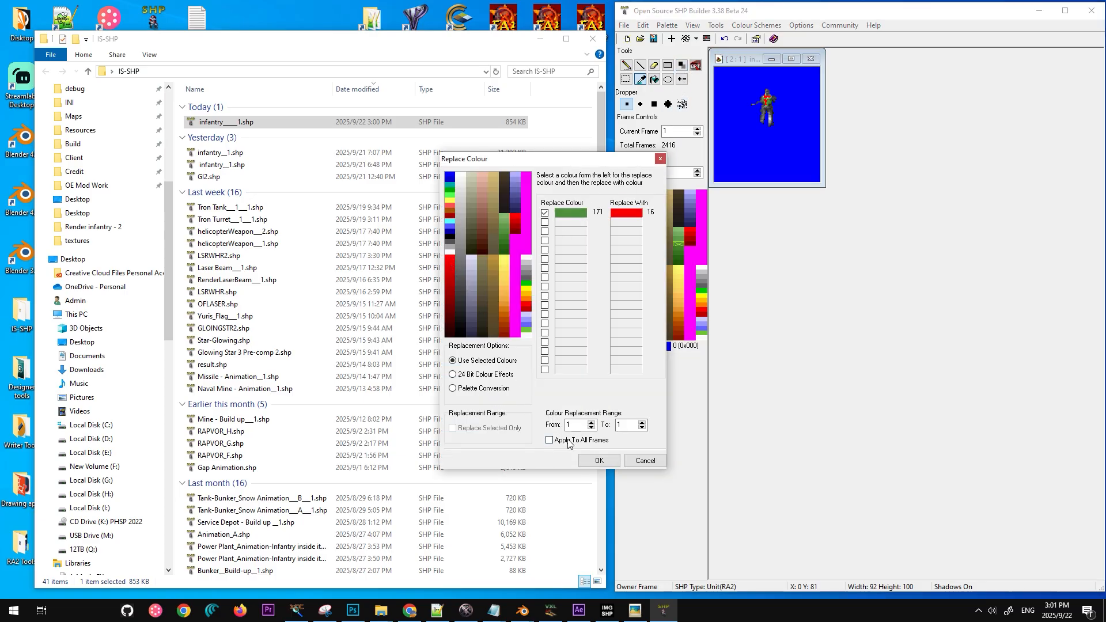
click(601, 460)
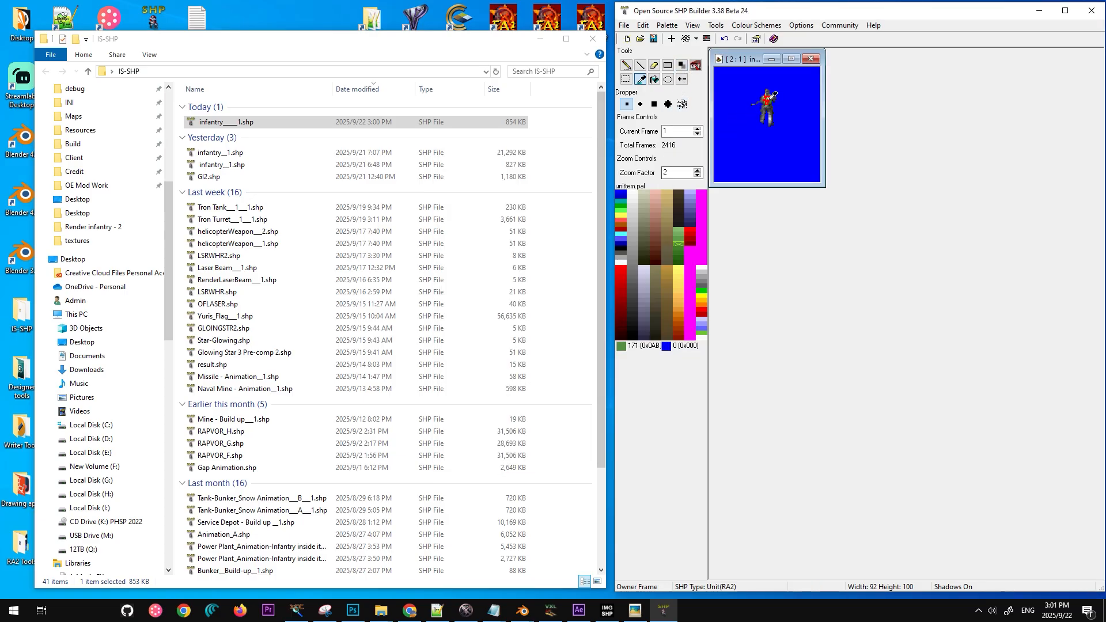
Step: Sample colour 64 from the soldier, maximize the sprite at zoom factor 4, and replace that colour with red colour 16
click(769, 97)
click(792, 60)
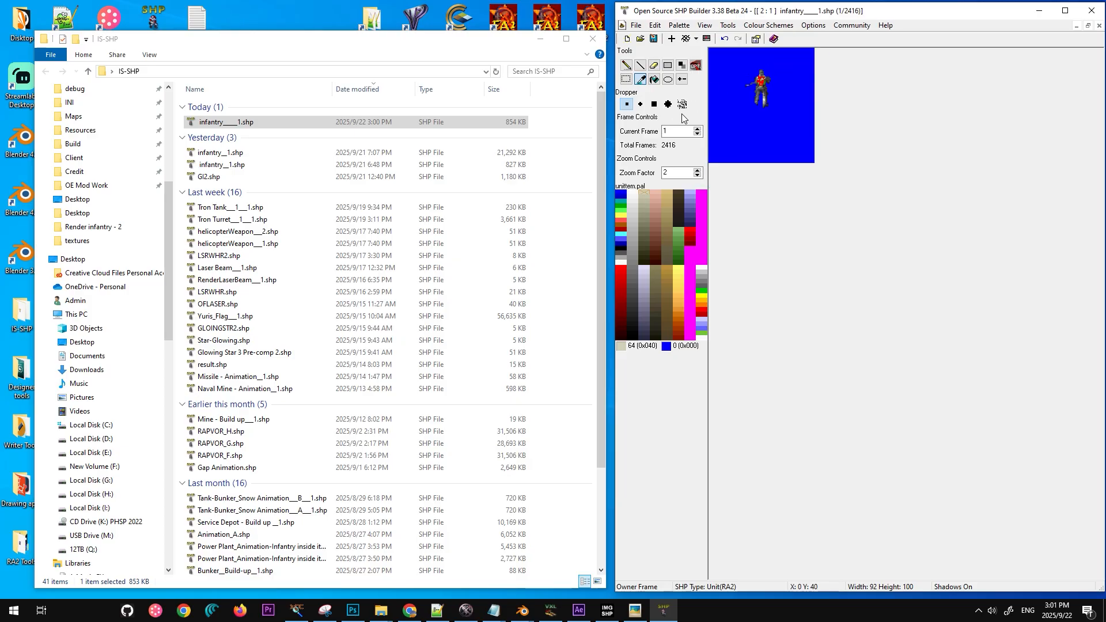
click(697, 171)
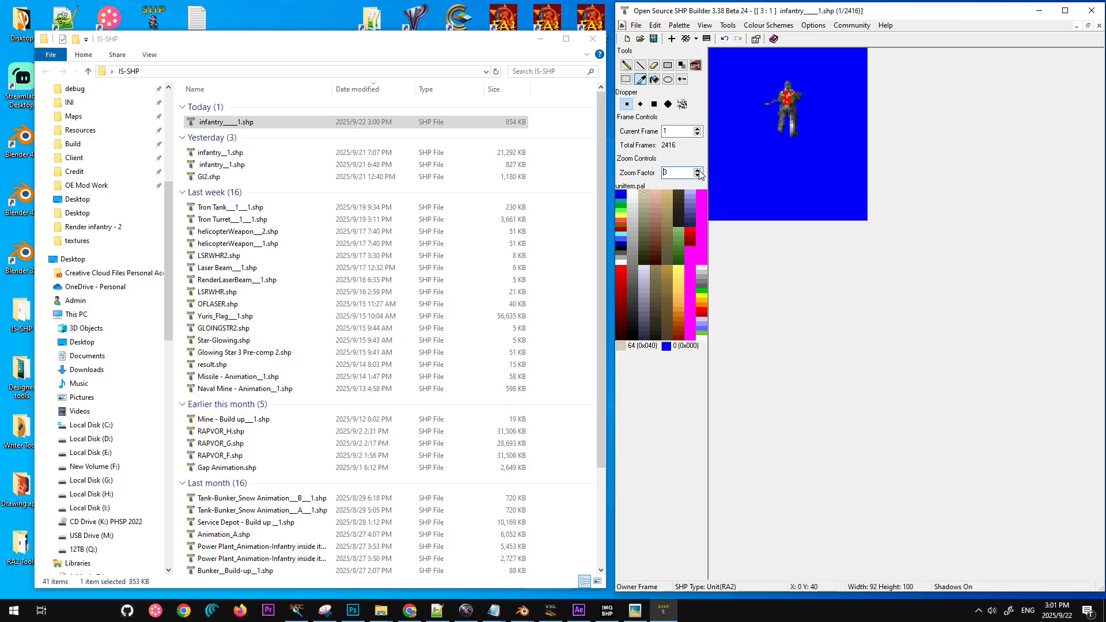
click(698, 170)
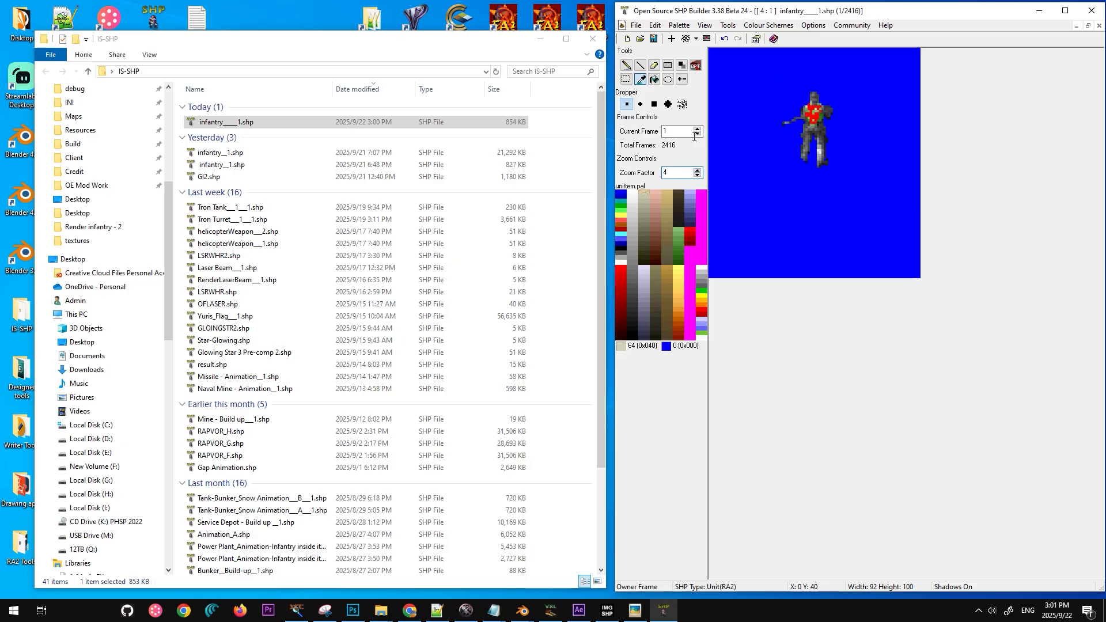
click(680, 69)
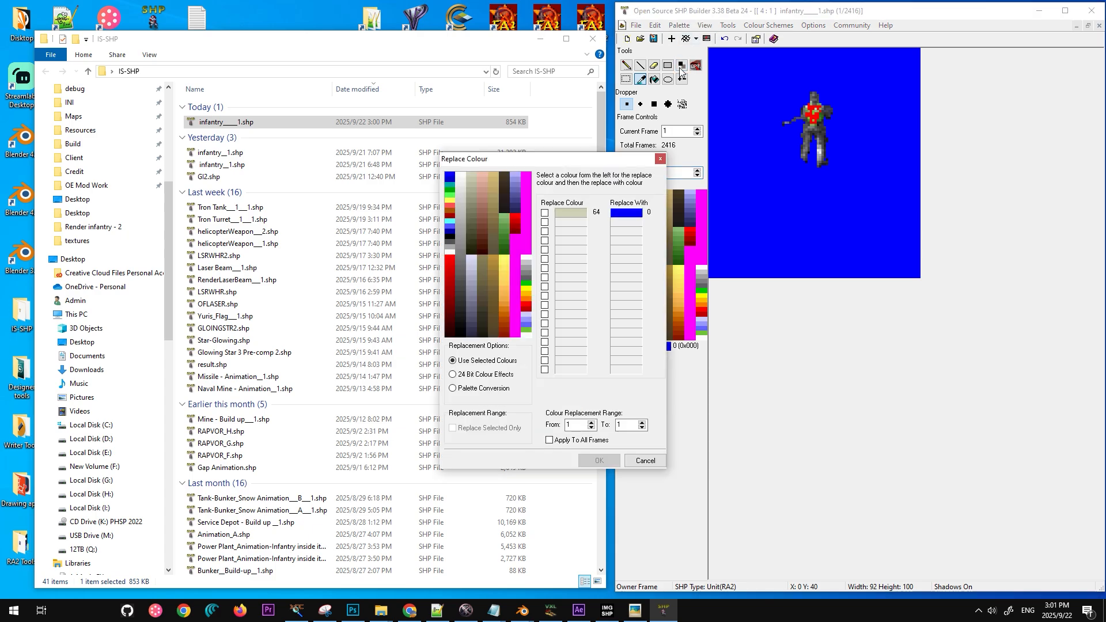
click(452, 263)
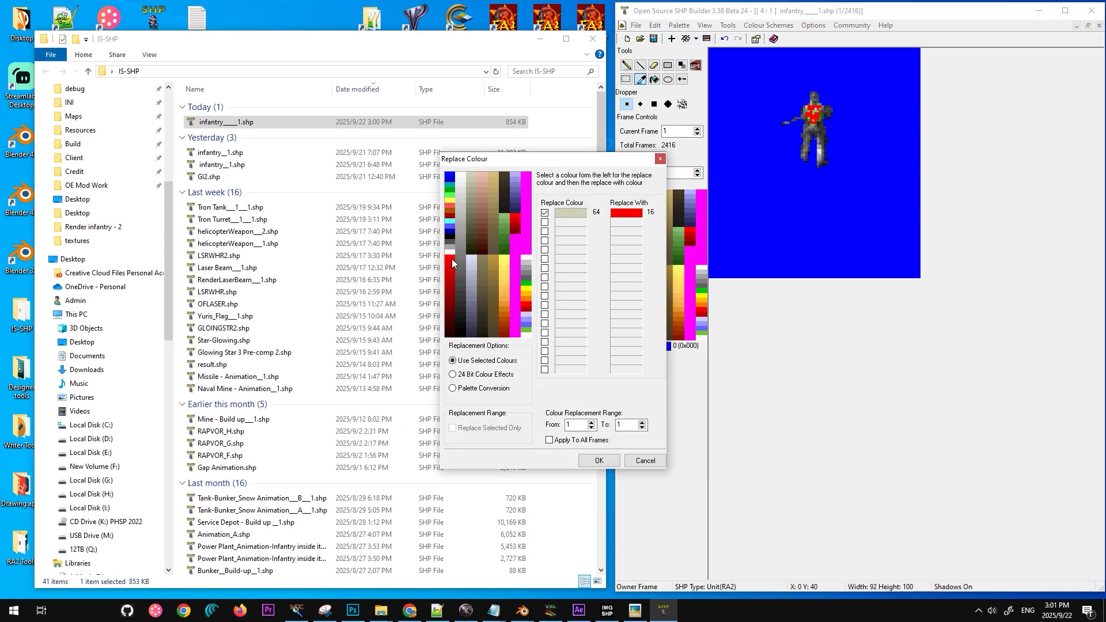
click(599, 461)
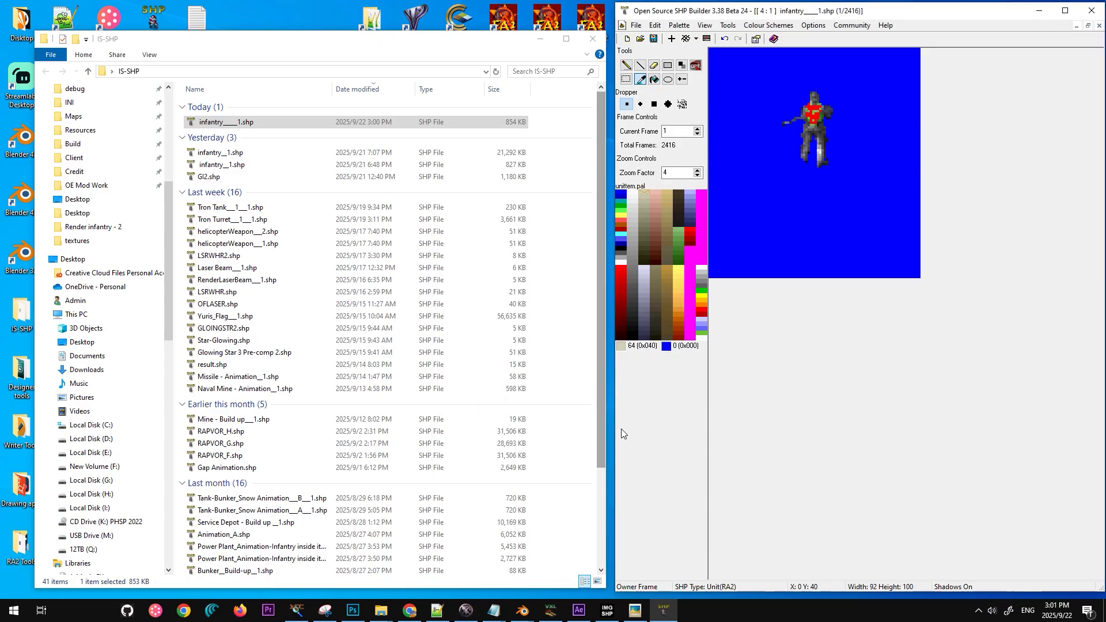
Step: Sample light green colour 168 from the soldier and replace it with red colour 16
click(819, 106)
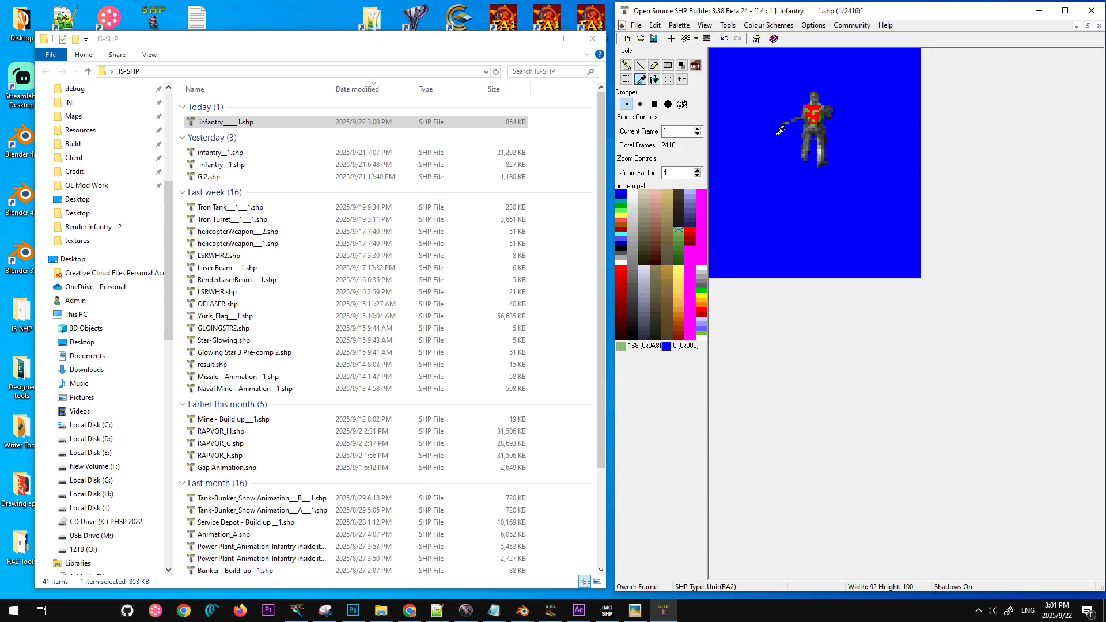
click(681, 65)
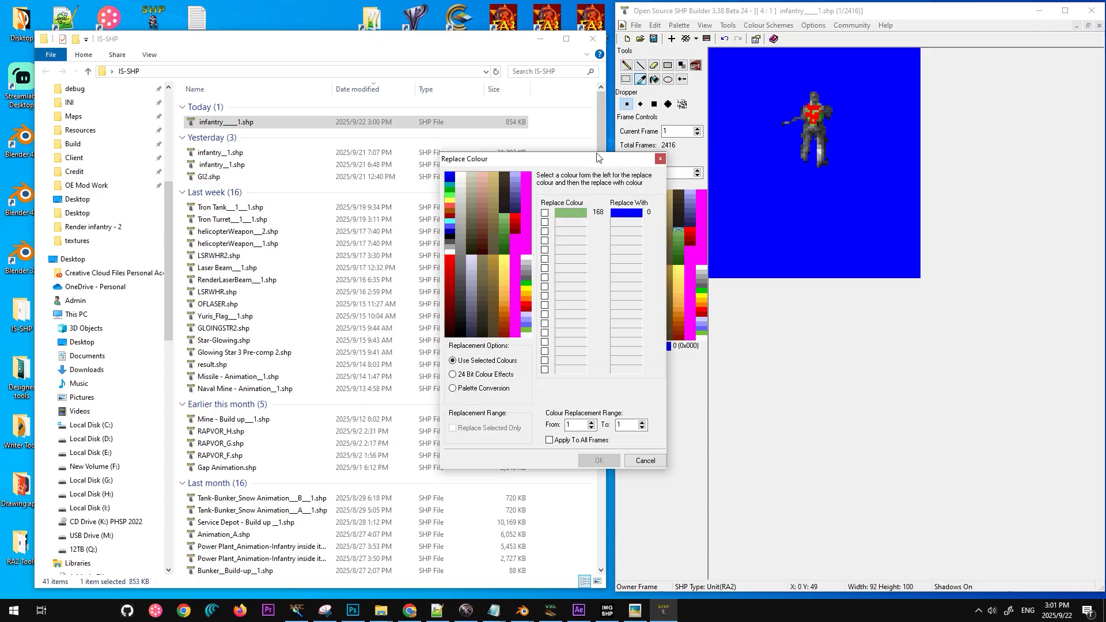
click(450, 263)
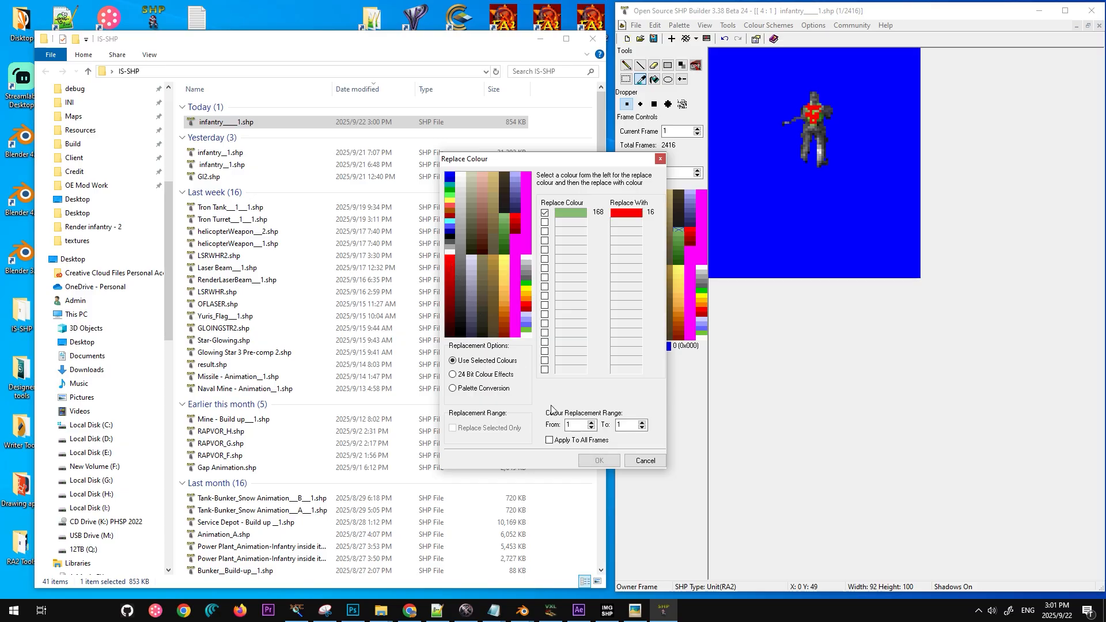
click(597, 460)
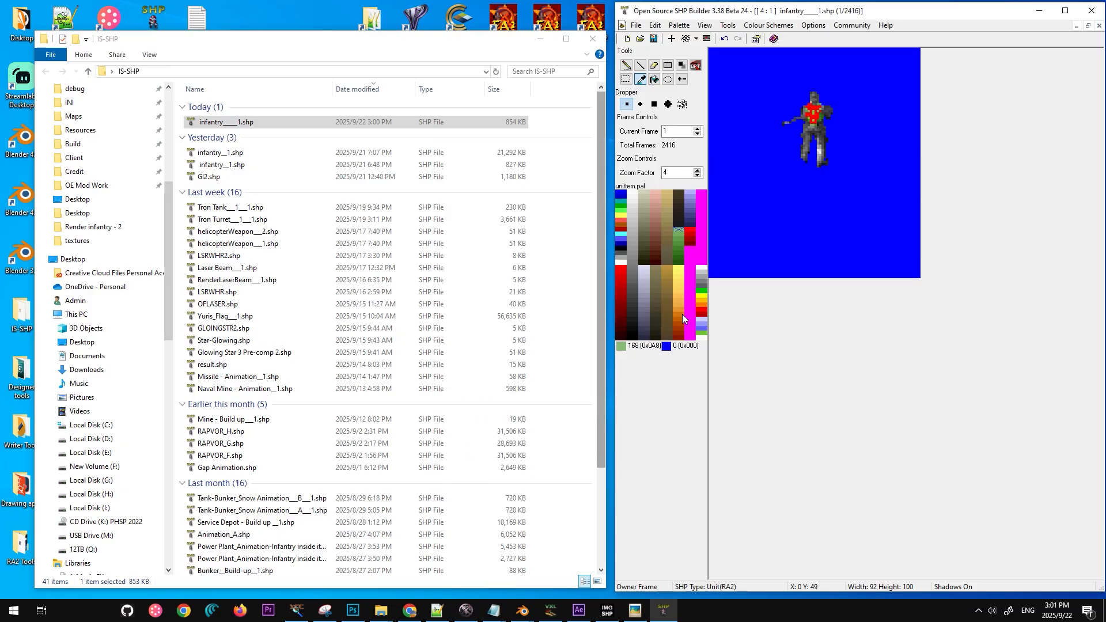
Step: Sample green colour 254 from the soldier's torso and replace it with darker red colour 21
click(813, 110)
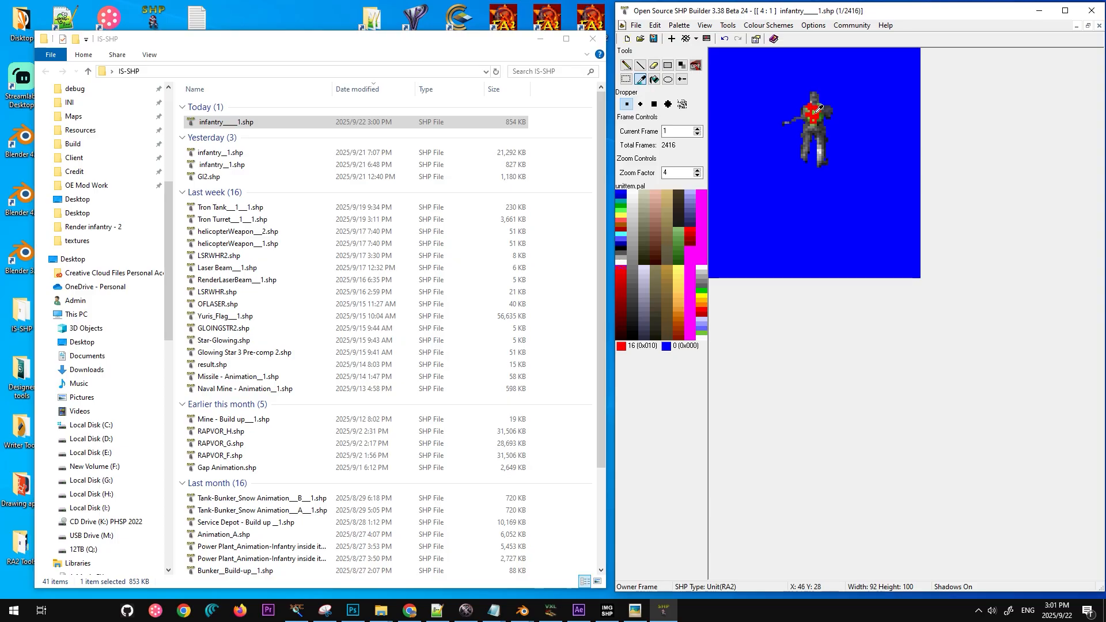
click(816, 108)
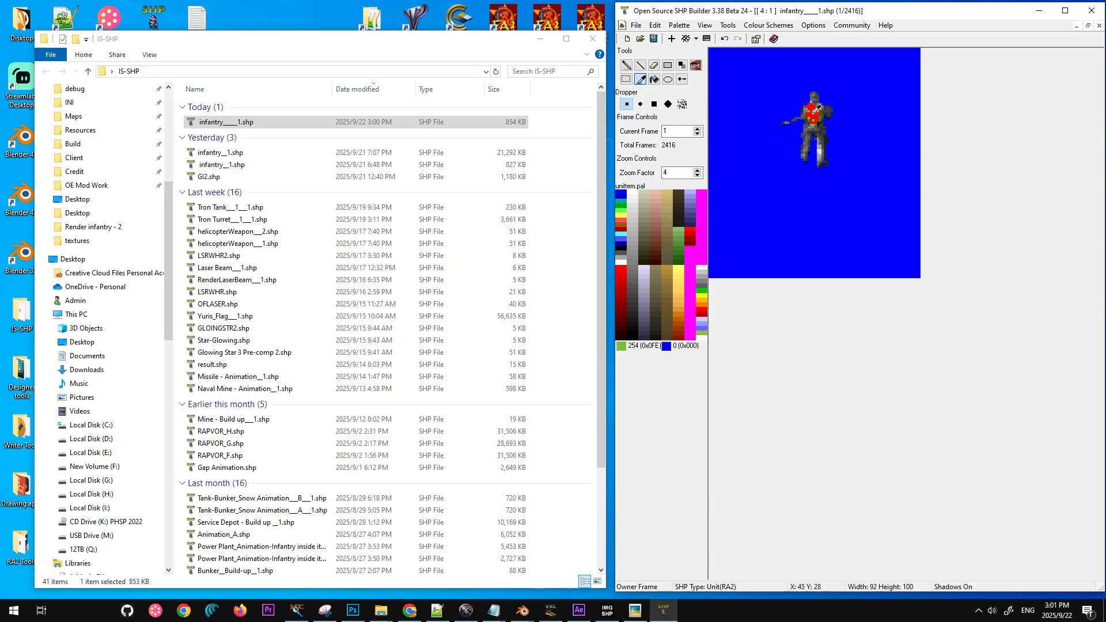
click(681, 66)
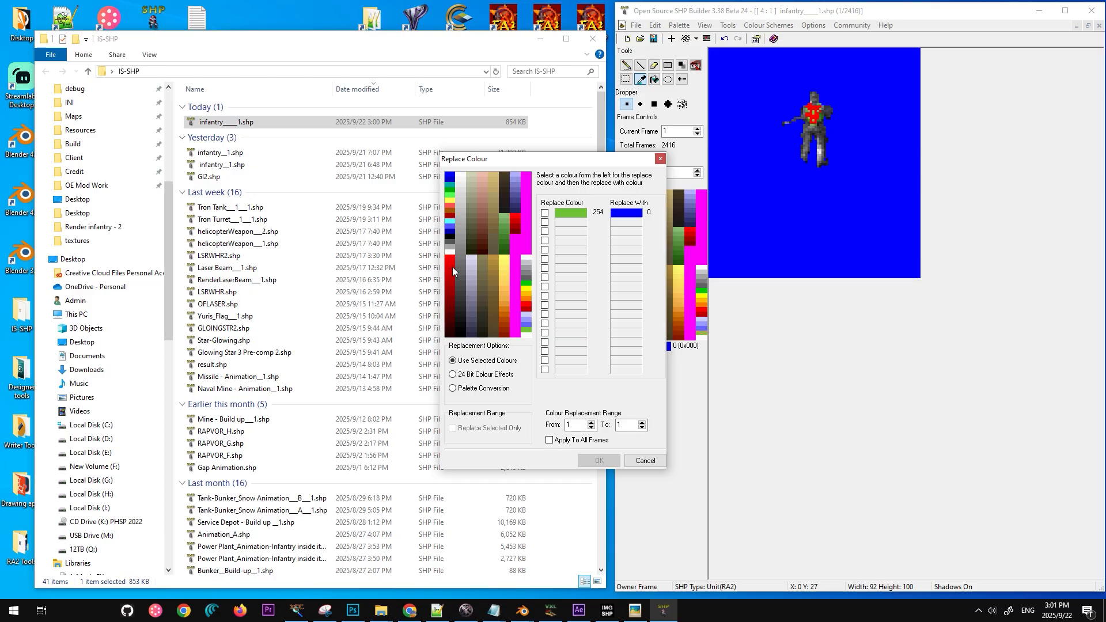
click(450, 283)
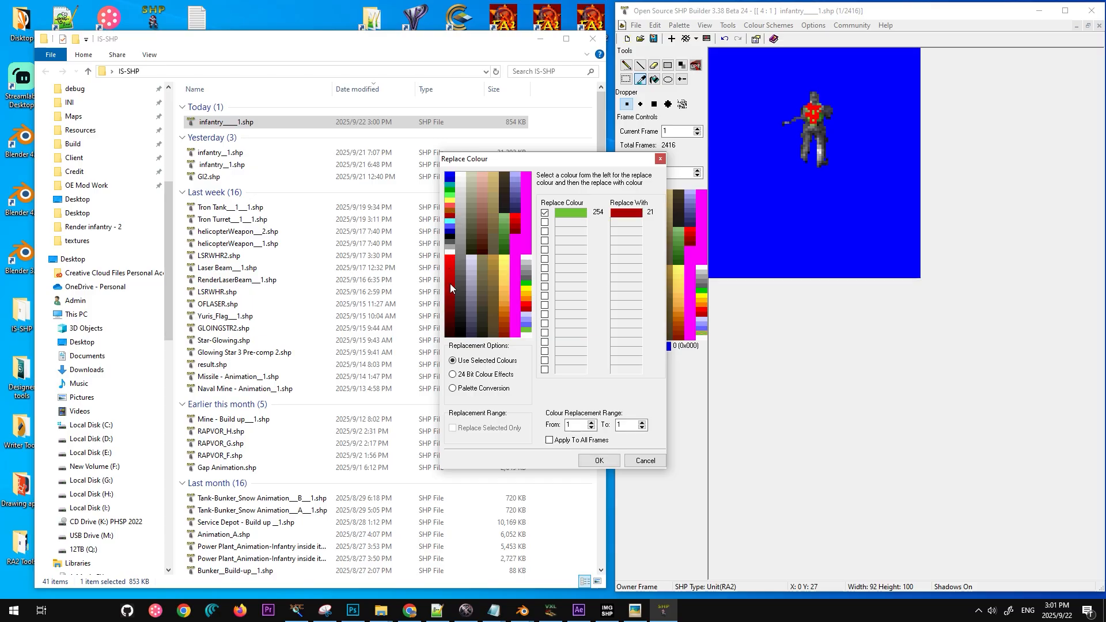
click(599, 461)
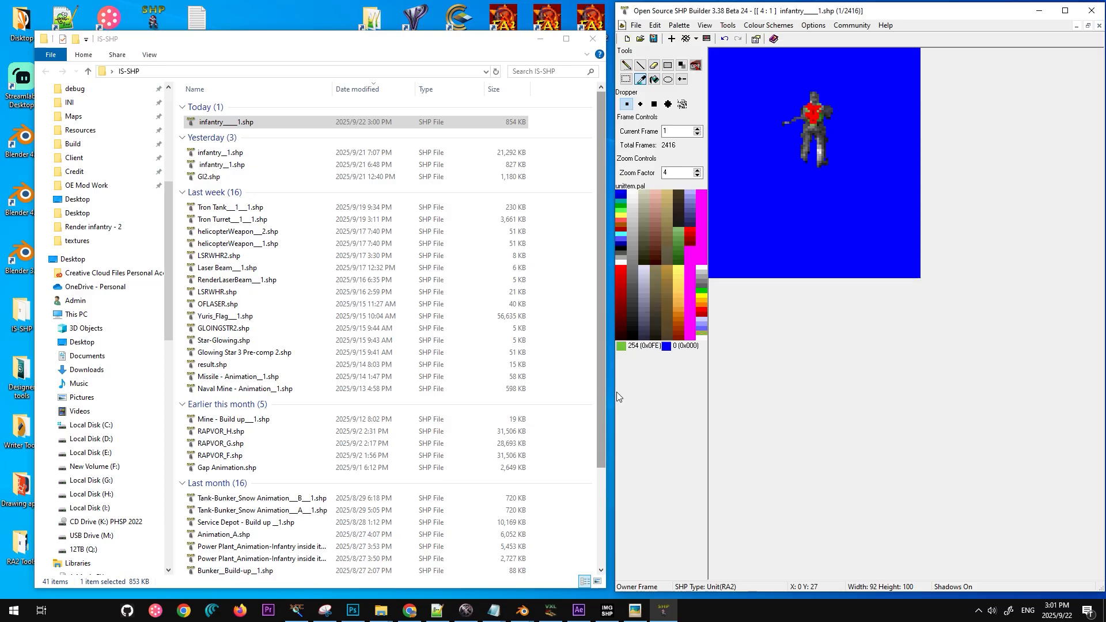
Step: Sample green colour 169 from the soldier's torso and replace it with dark red colour 23 in all frames
click(818, 110)
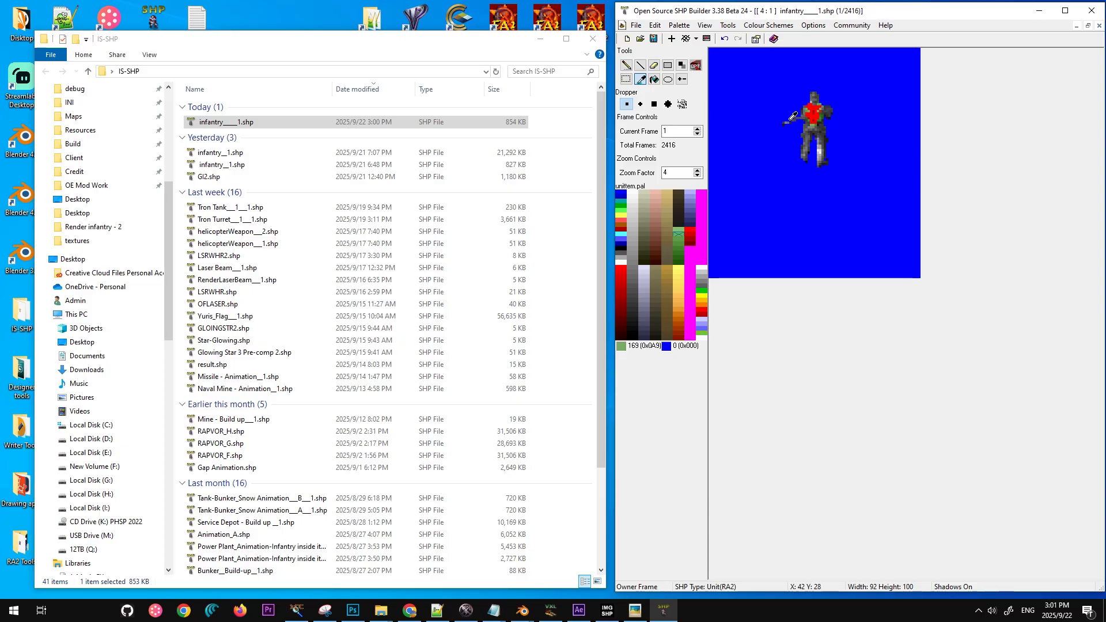
click(681, 75)
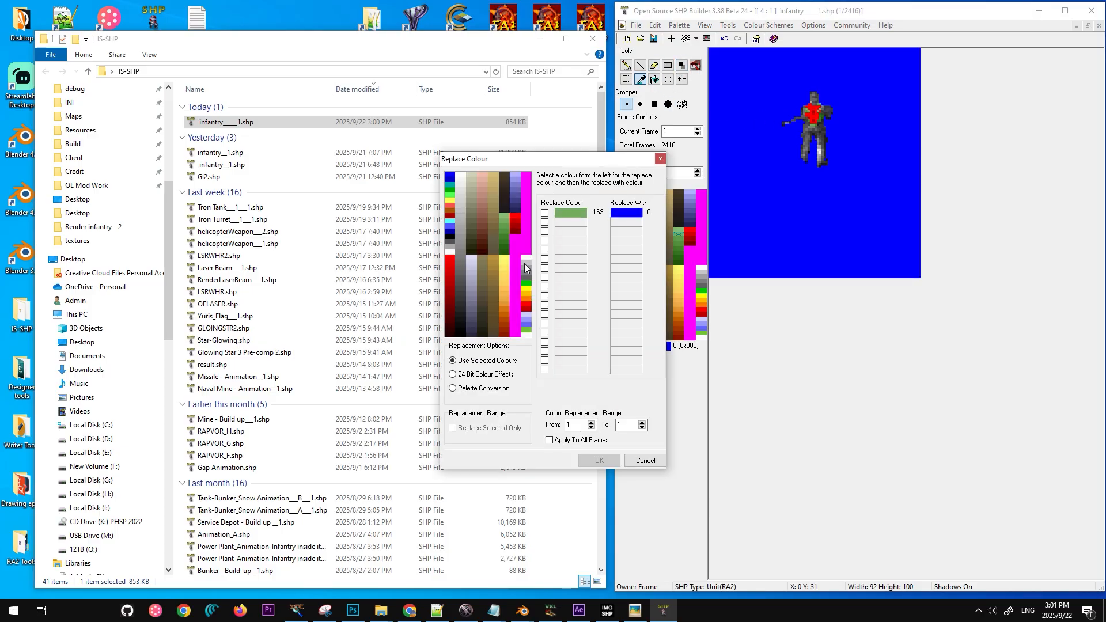
click(451, 295)
click(550, 440)
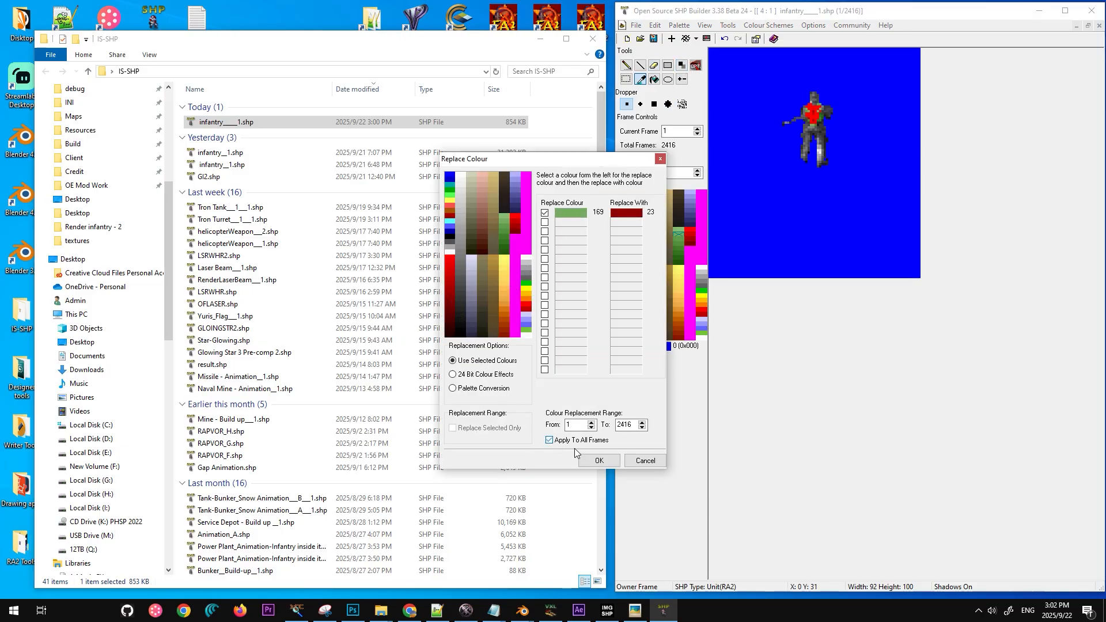
click(598, 460)
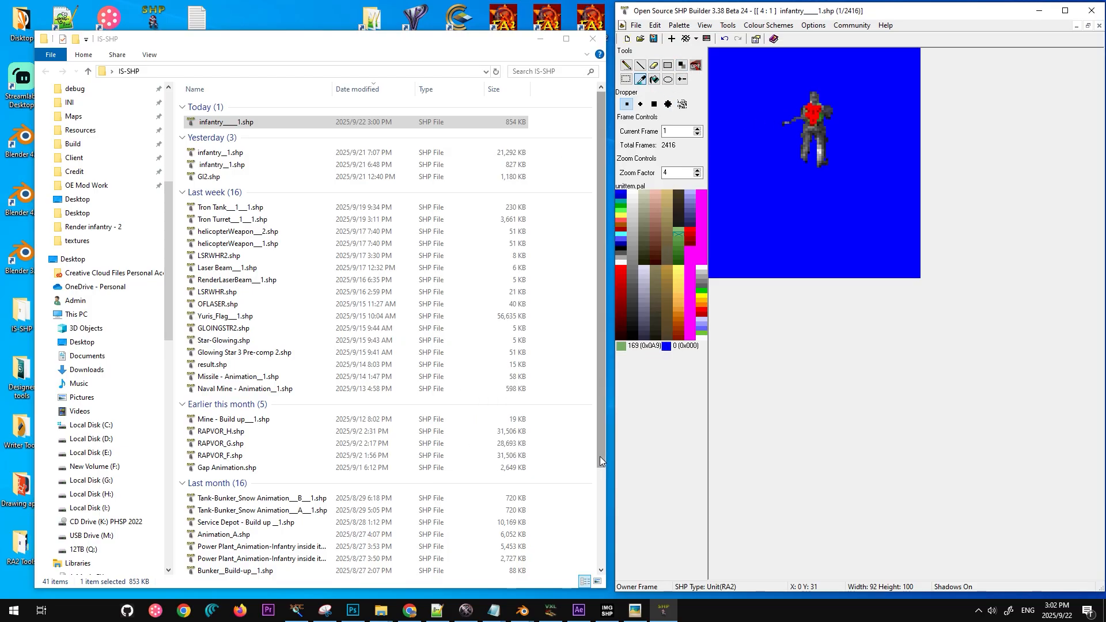
Step: Sample green colour 170 from the soldier's torso and replace it with red colour 20 in all frames
click(822, 99)
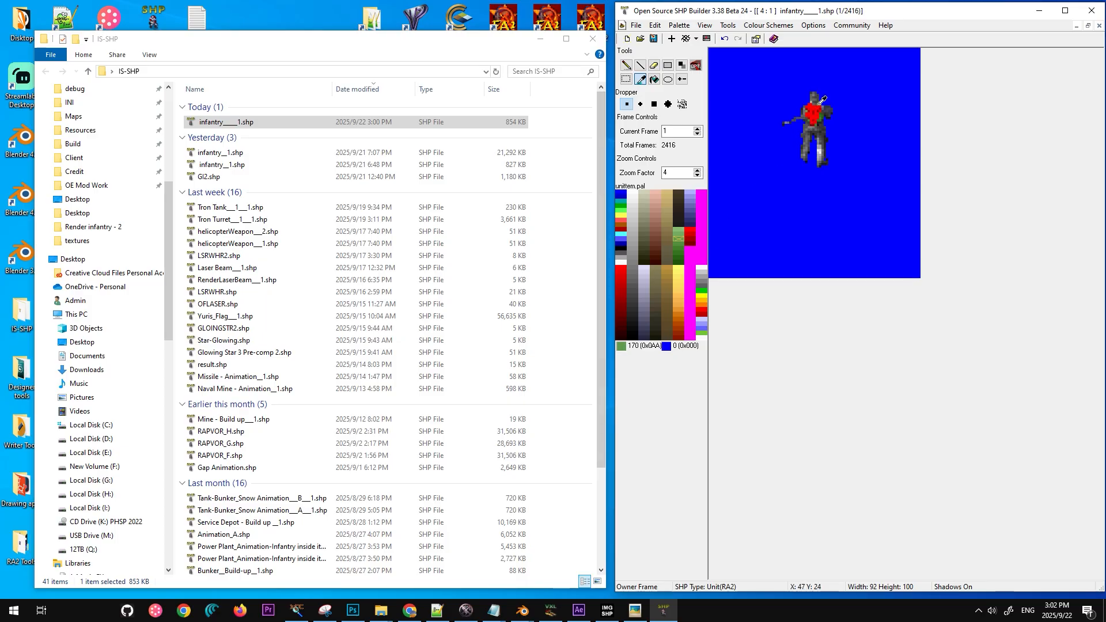
click(681, 66)
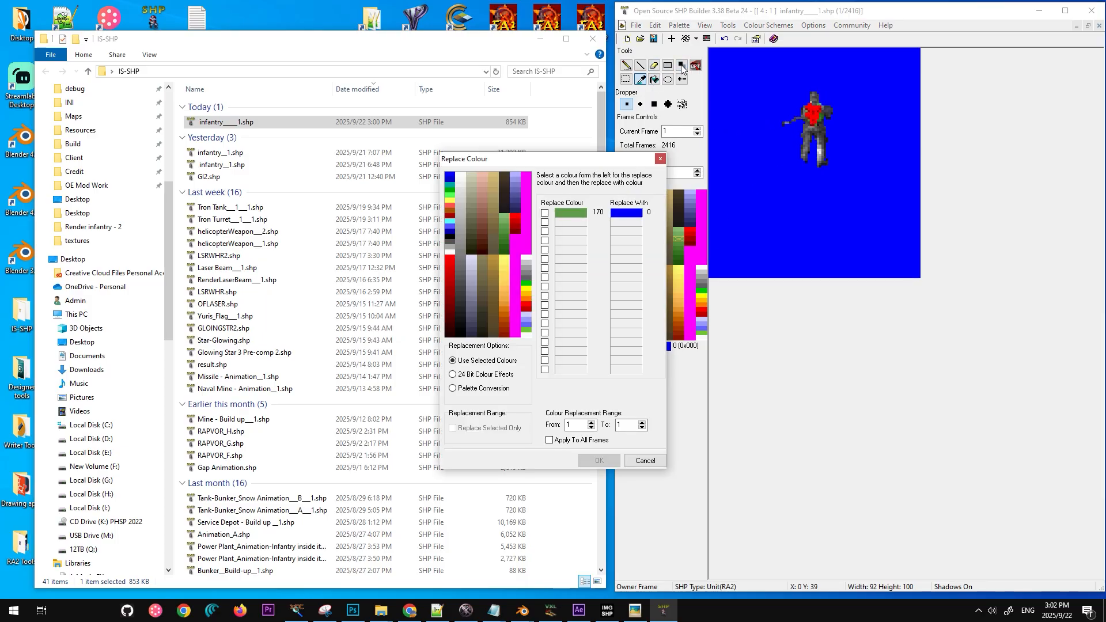
click(452, 278)
click(561, 441)
click(599, 460)
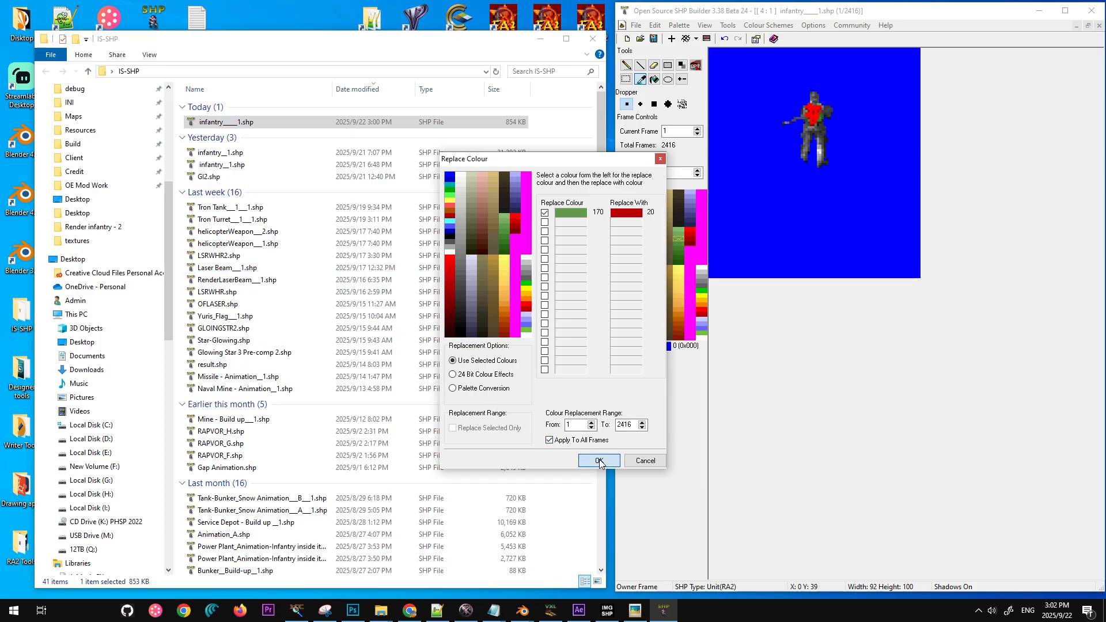
Step: Sample green colour 172 from the soldier and replace it with dark red colour 23 in all frames
click(825, 113)
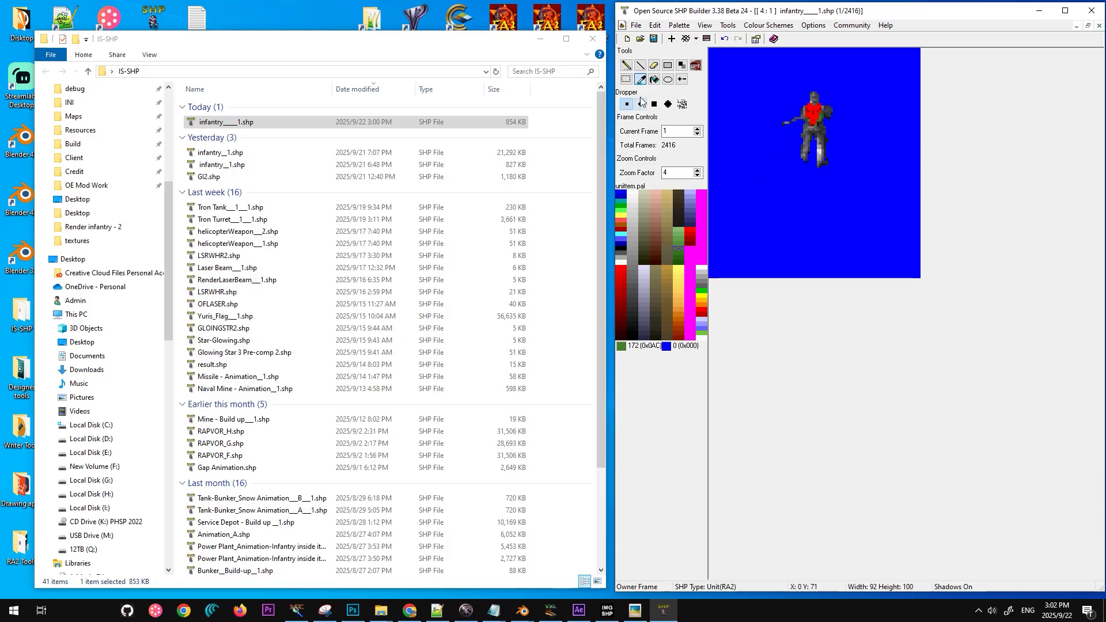
click(680, 67)
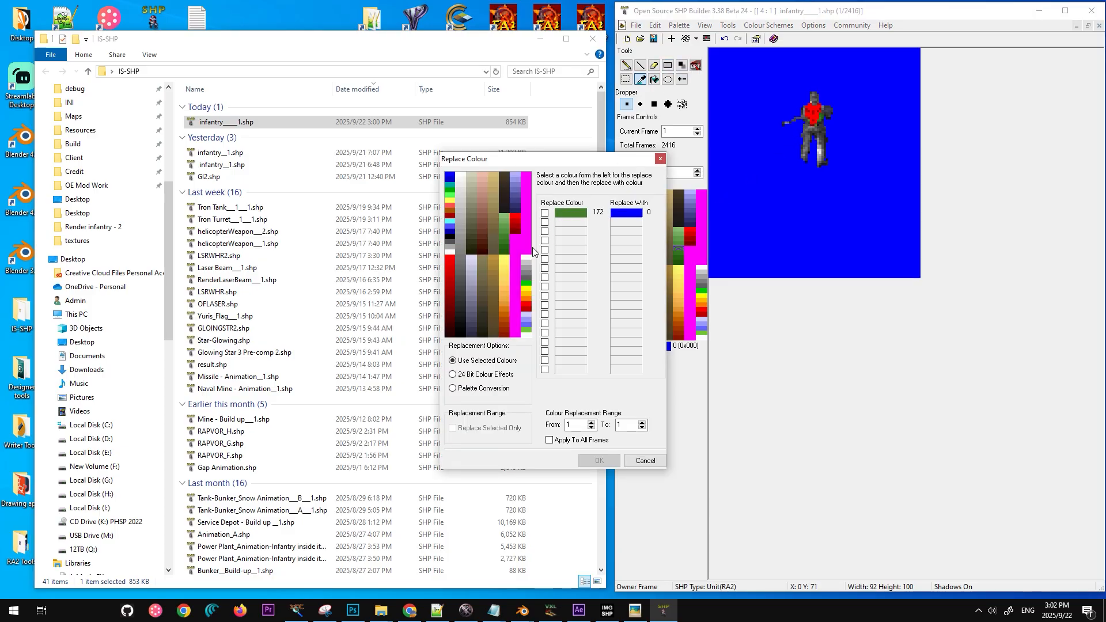
click(449, 293)
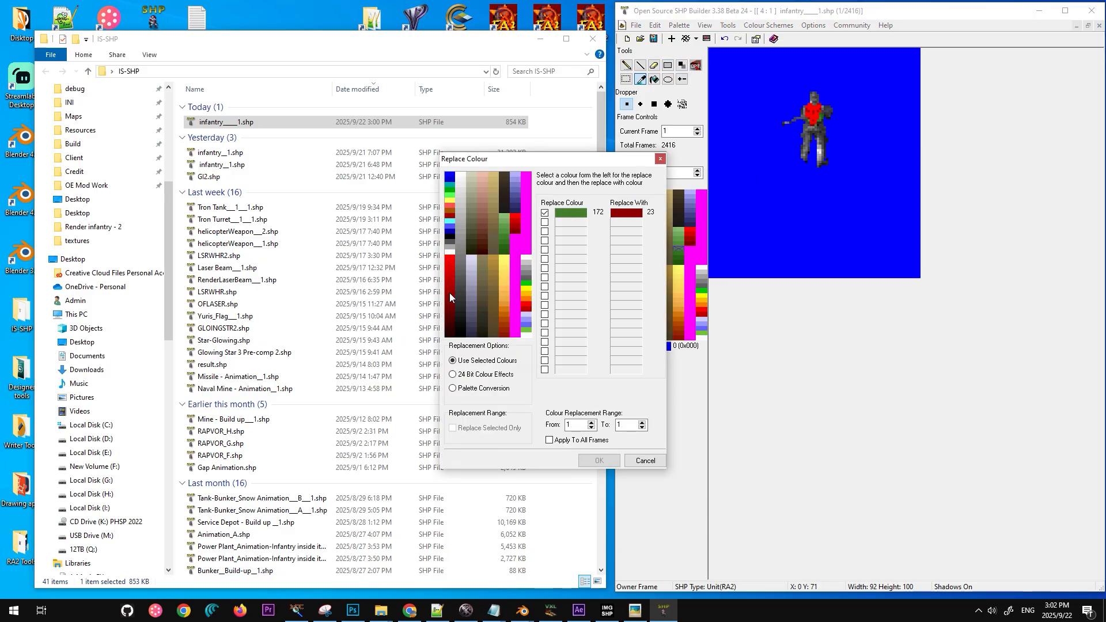
click(581, 441)
click(599, 460)
Step: Sample dark green colour 173 from the soldier and replace it with a dark red from the palette in all frames
click(820, 118)
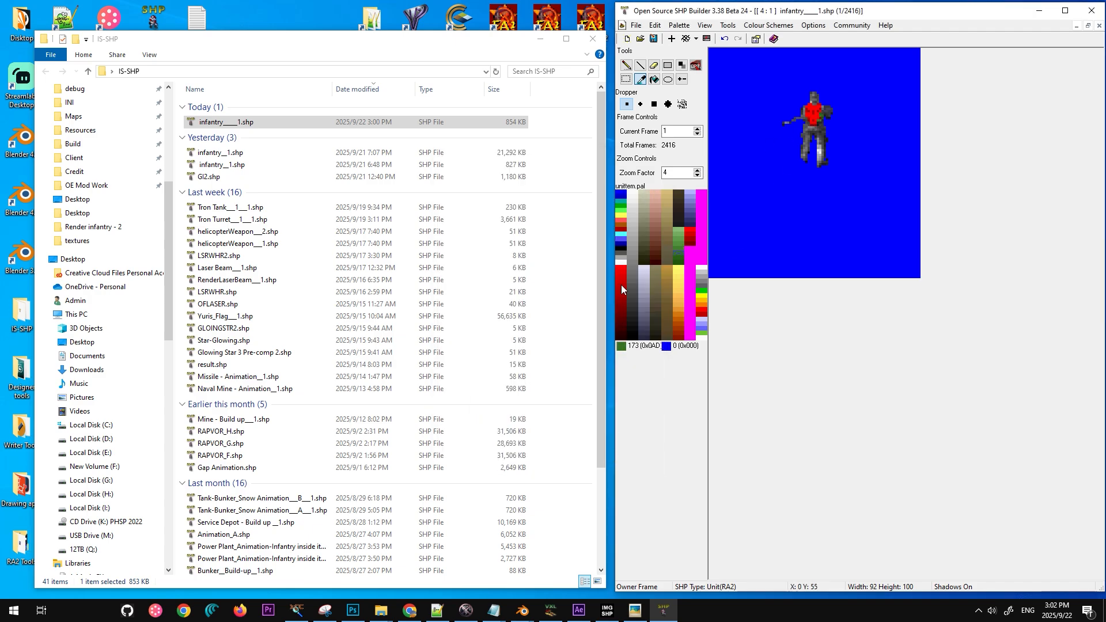
click(682, 65)
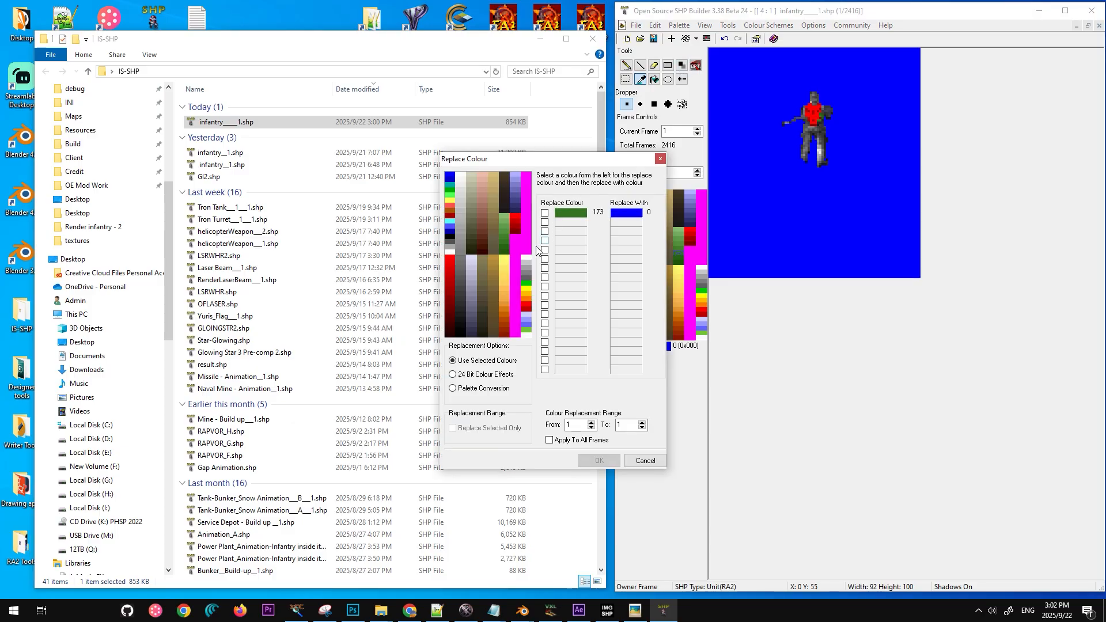
click(450, 283)
click(549, 439)
click(596, 460)
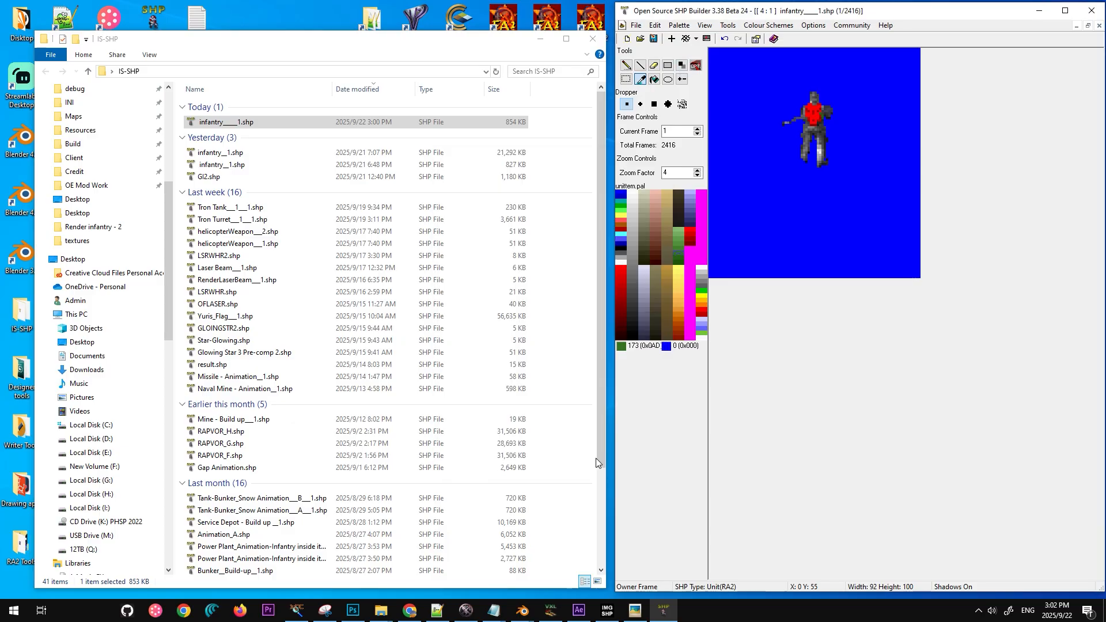
Step: Sample dark green colour 174 from the soldier's torso and replace it with red colour 21 in all frames
click(823, 110)
click(825, 109)
click(683, 65)
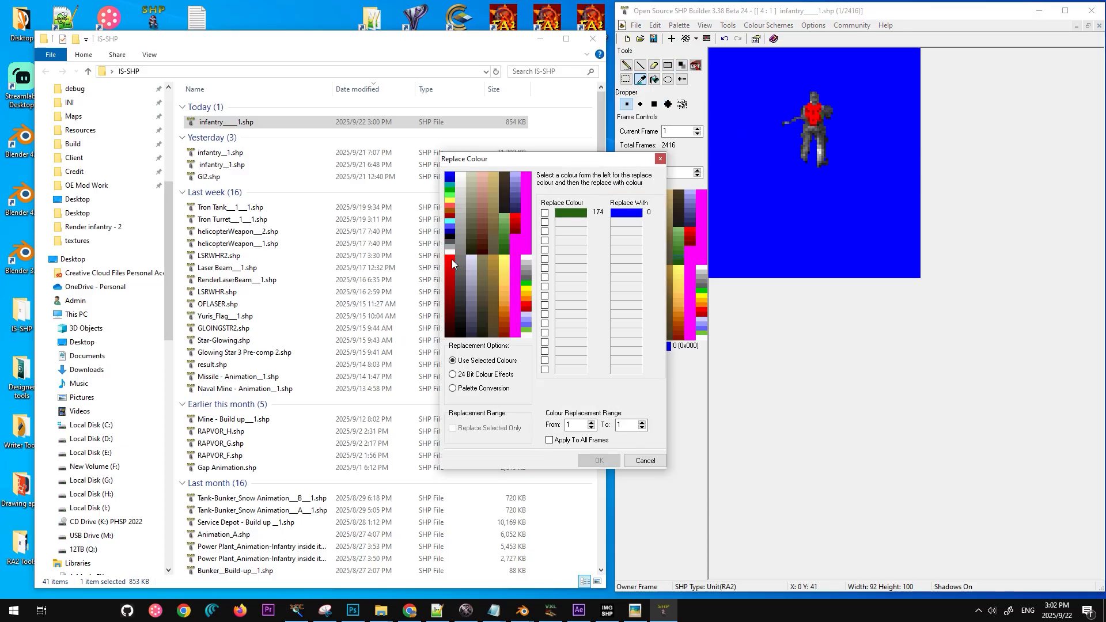
click(451, 282)
click(549, 439)
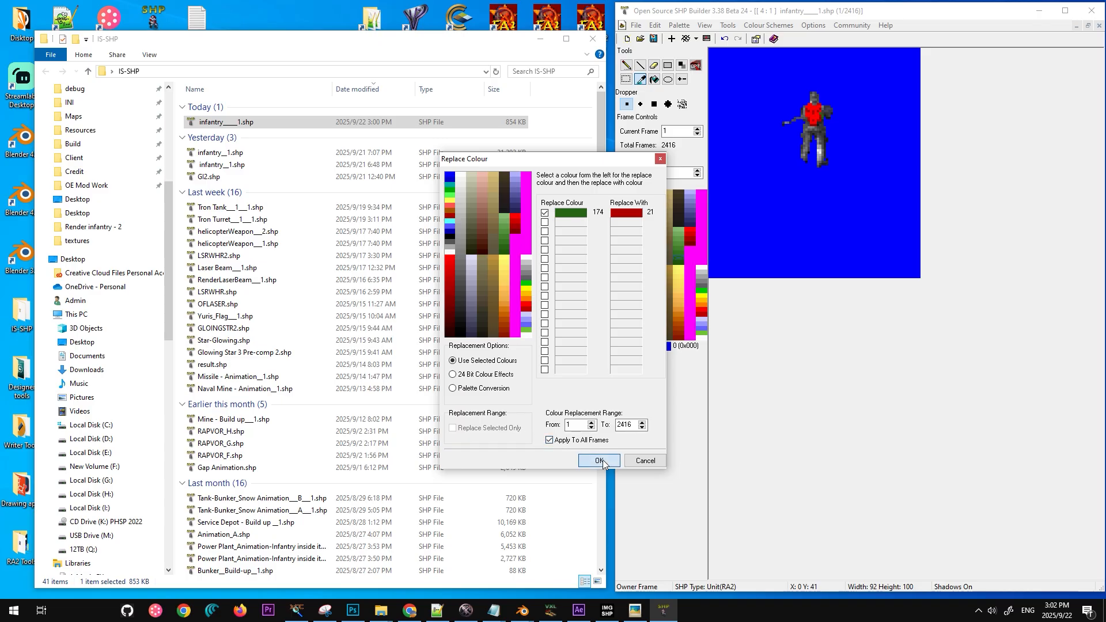
click(599, 460)
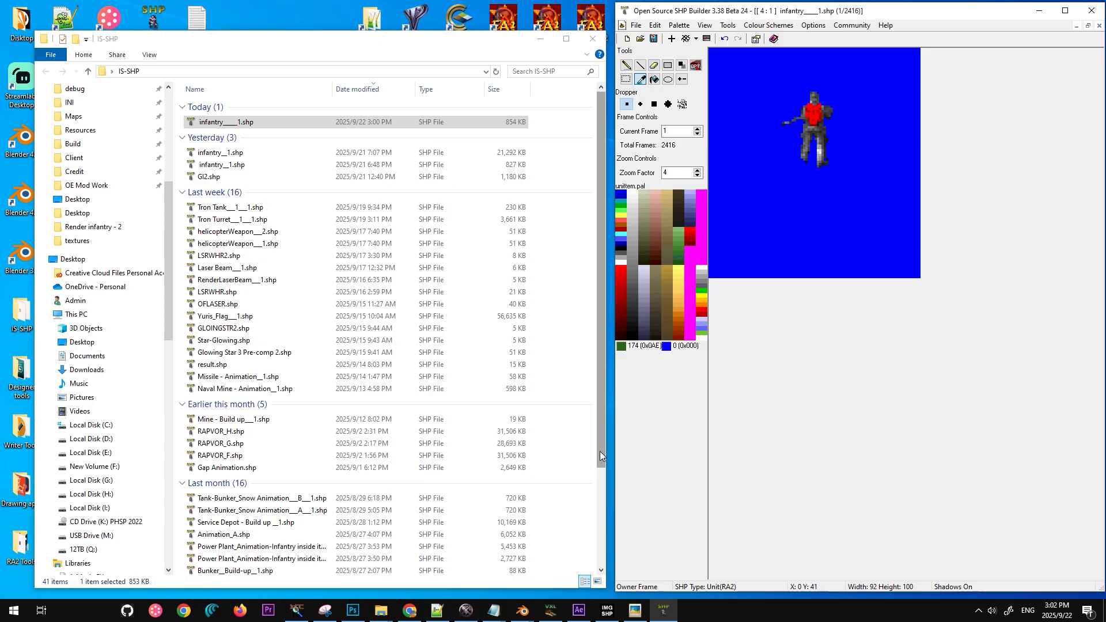
Step: Check the soldier's remaining torso pixels with the dropper, and replace dark blue colour 11 with colour 1 in all frames
click(824, 107)
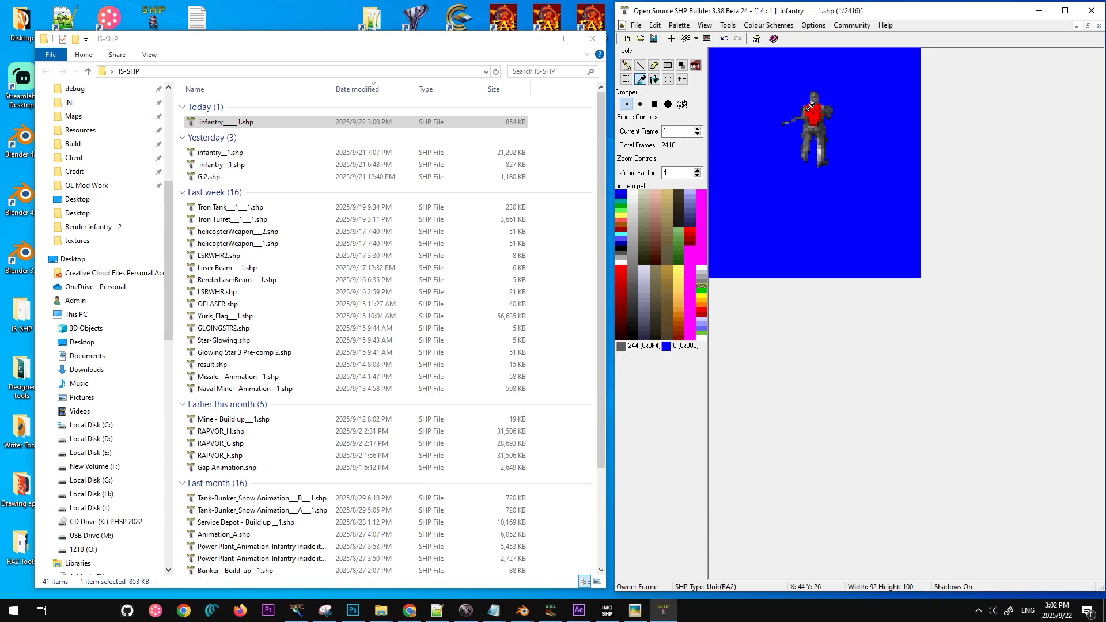
click(808, 106)
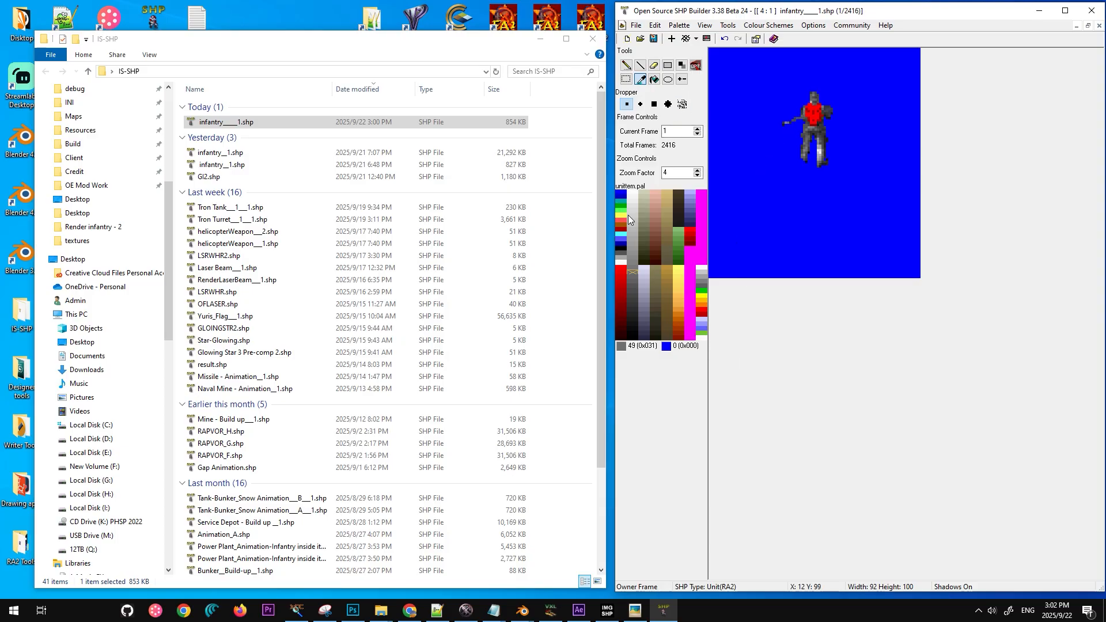
click(621, 244)
click(681, 65)
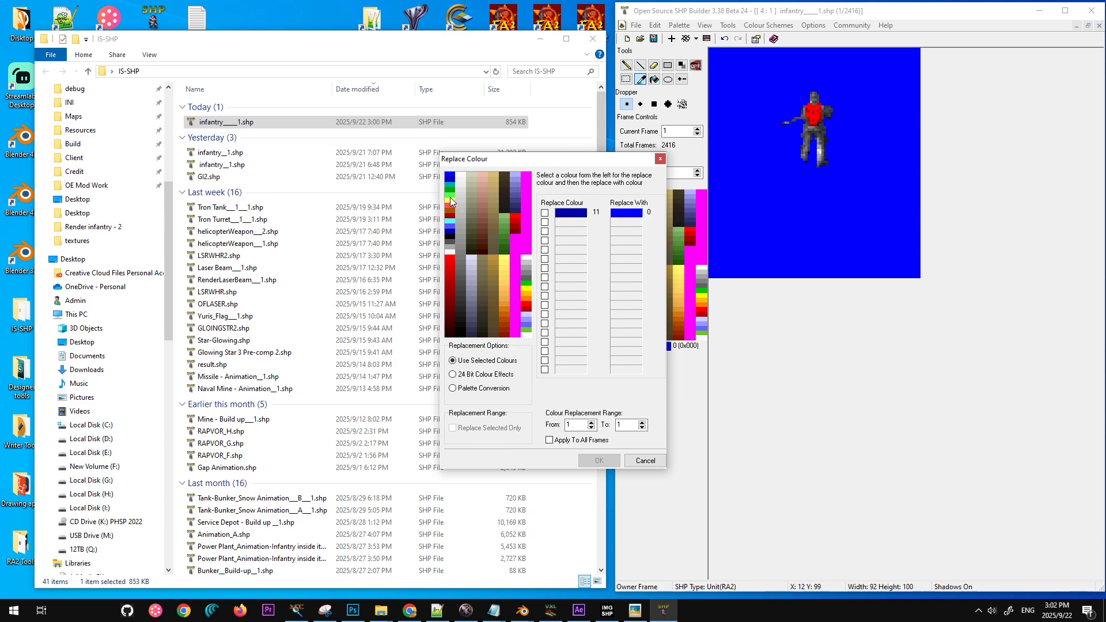
click(450, 186)
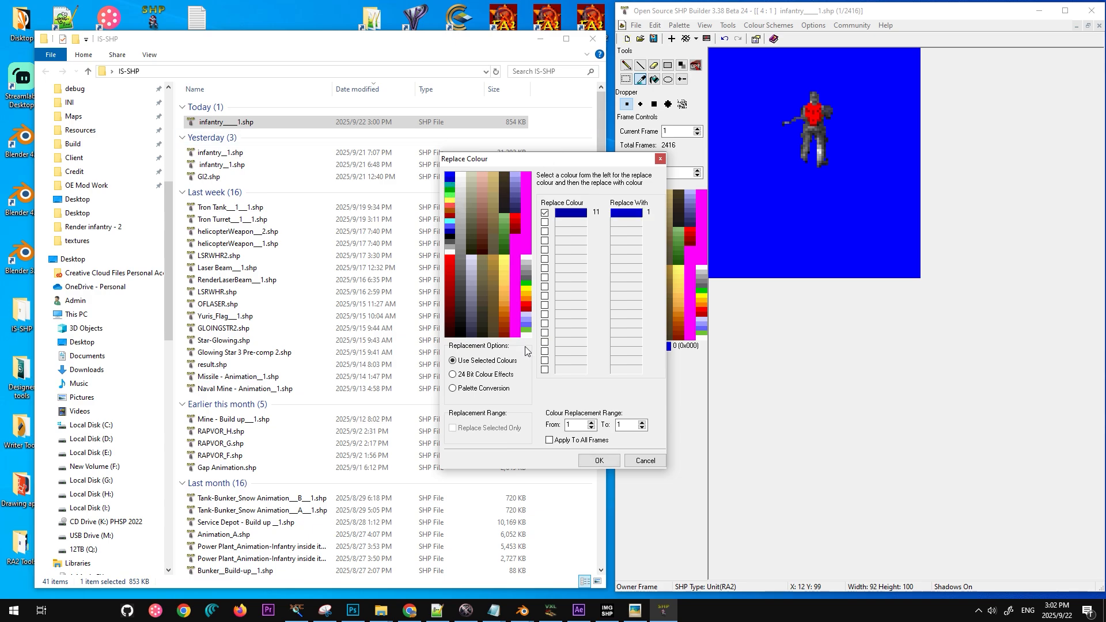
click(566, 440)
click(597, 461)
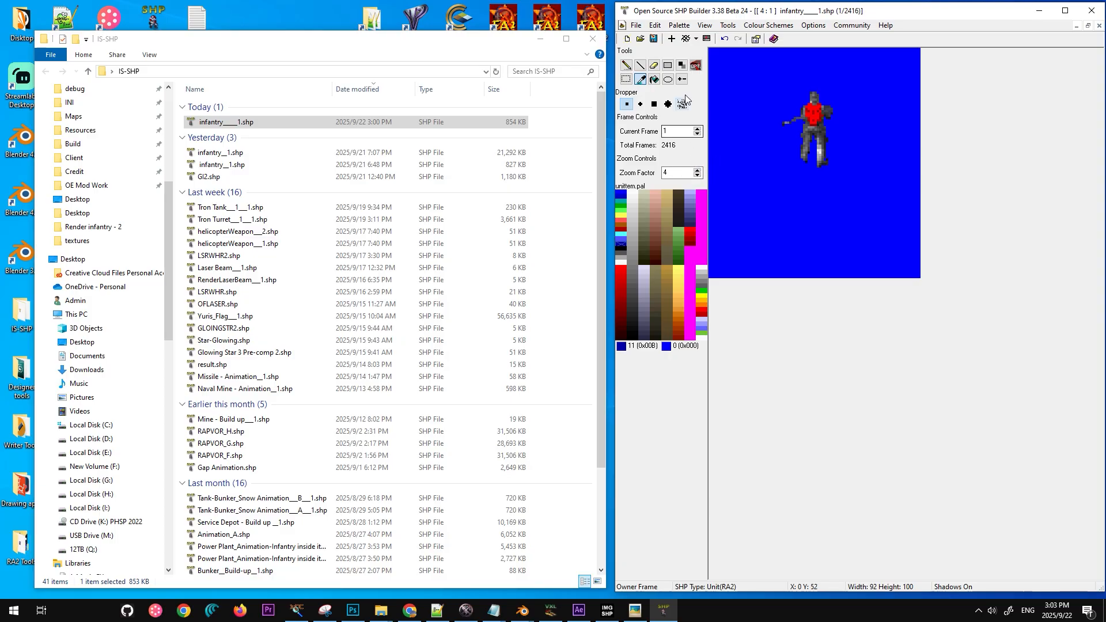
Step: Preview the sprite animation in an enlarged preview window with the side colour set to Green and 2x zoom
click(706, 39)
drag(714, 47, 852, 71)
drag(937, 197, 1059, 339)
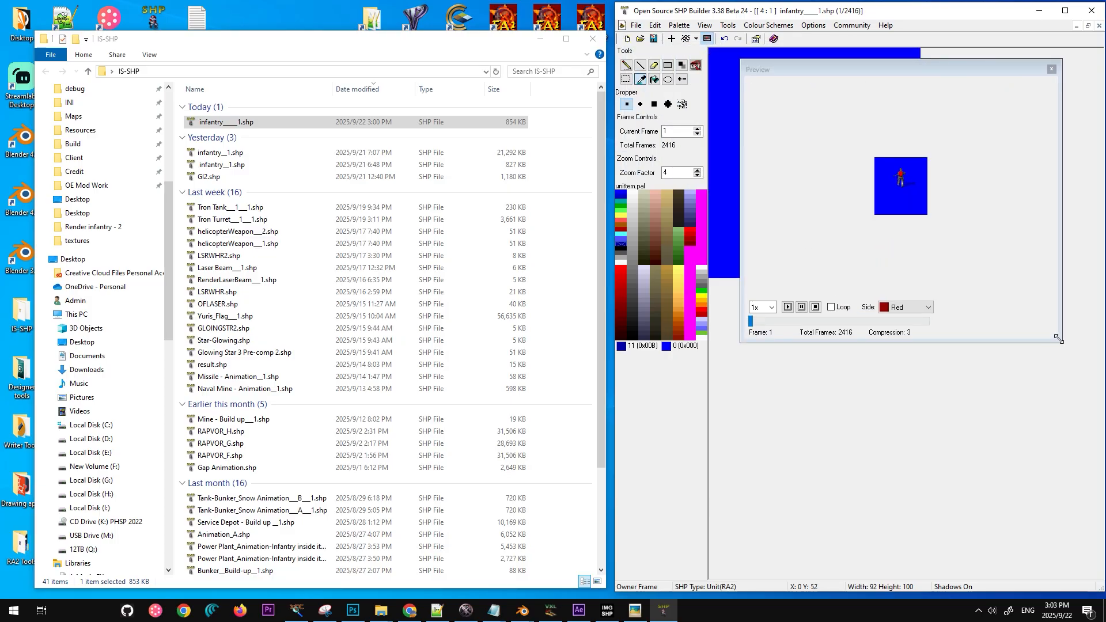
scroll(915, 310, down, 2)
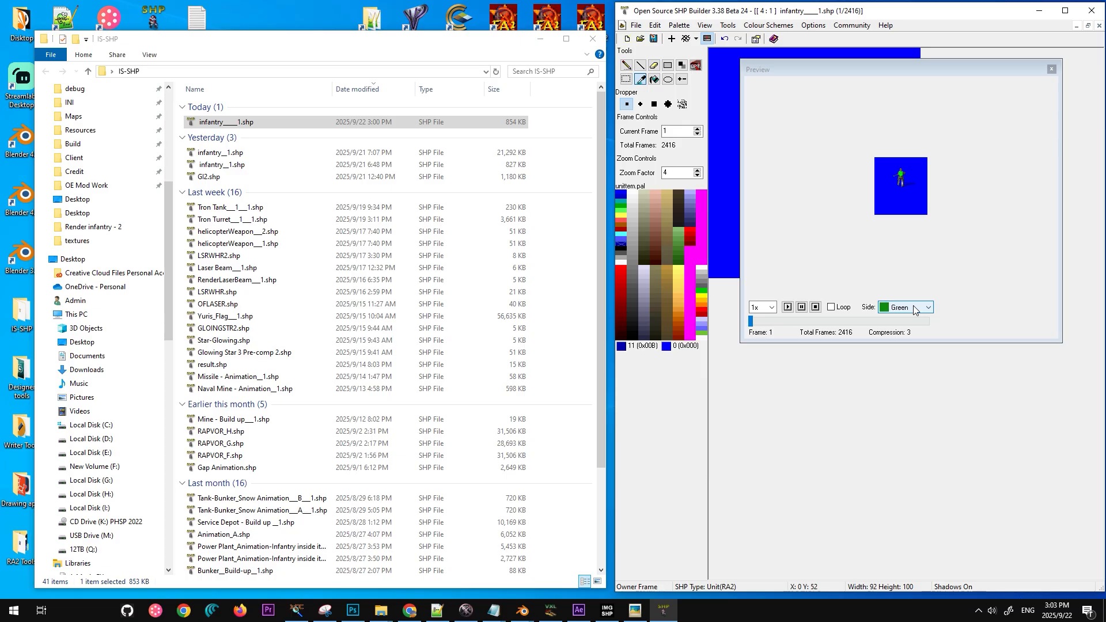
scroll(761, 306, down, 2)
scroll(761, 306, up, 1)
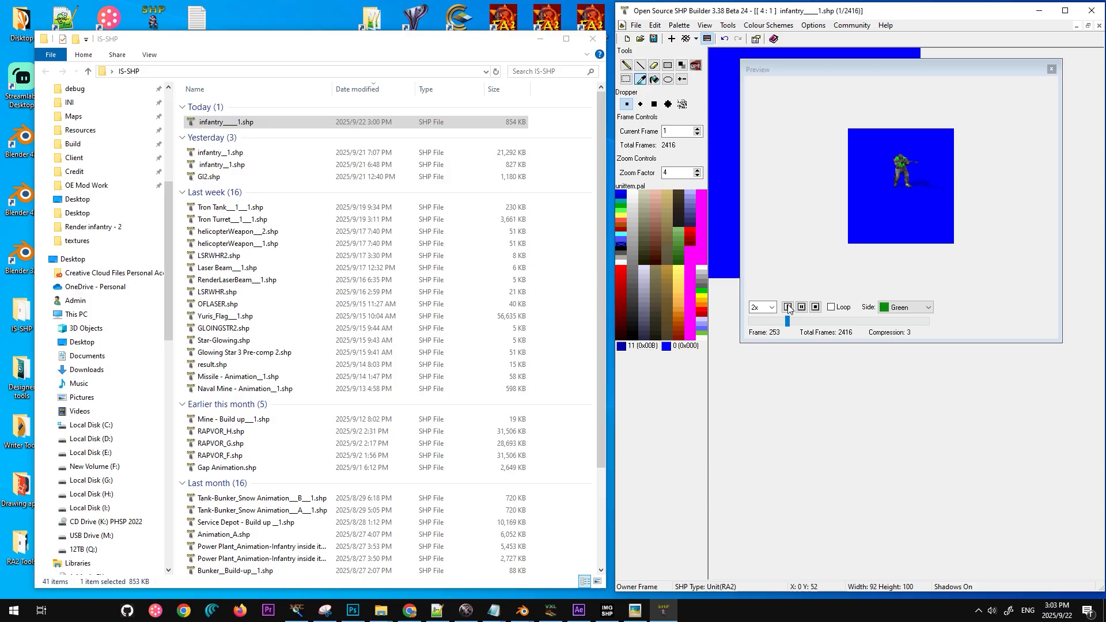
click(814, 307)
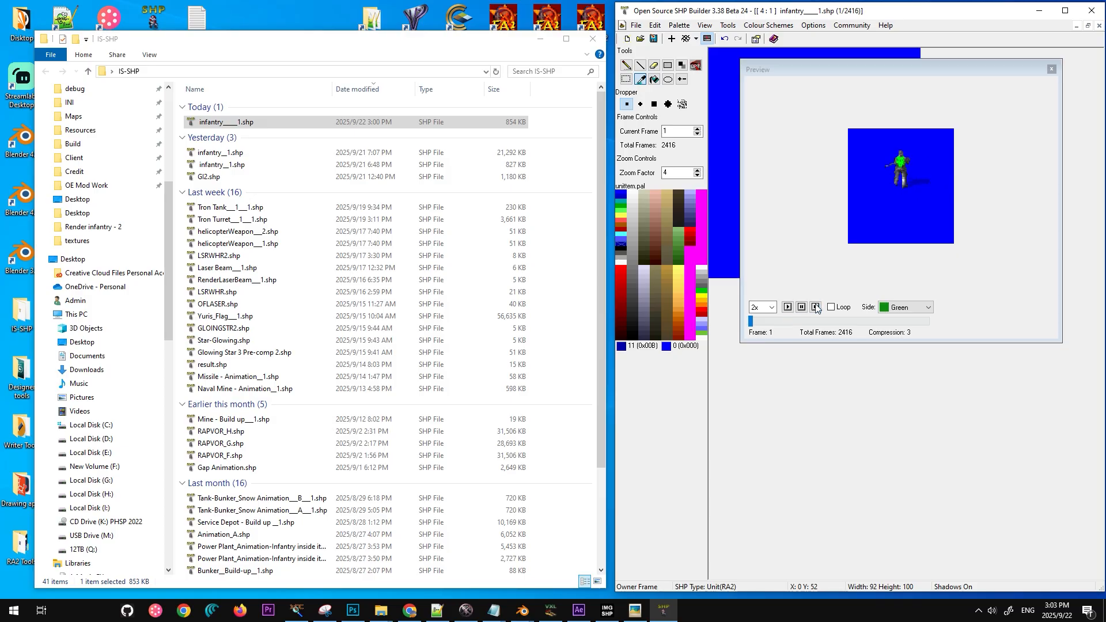
click(1051, 69)
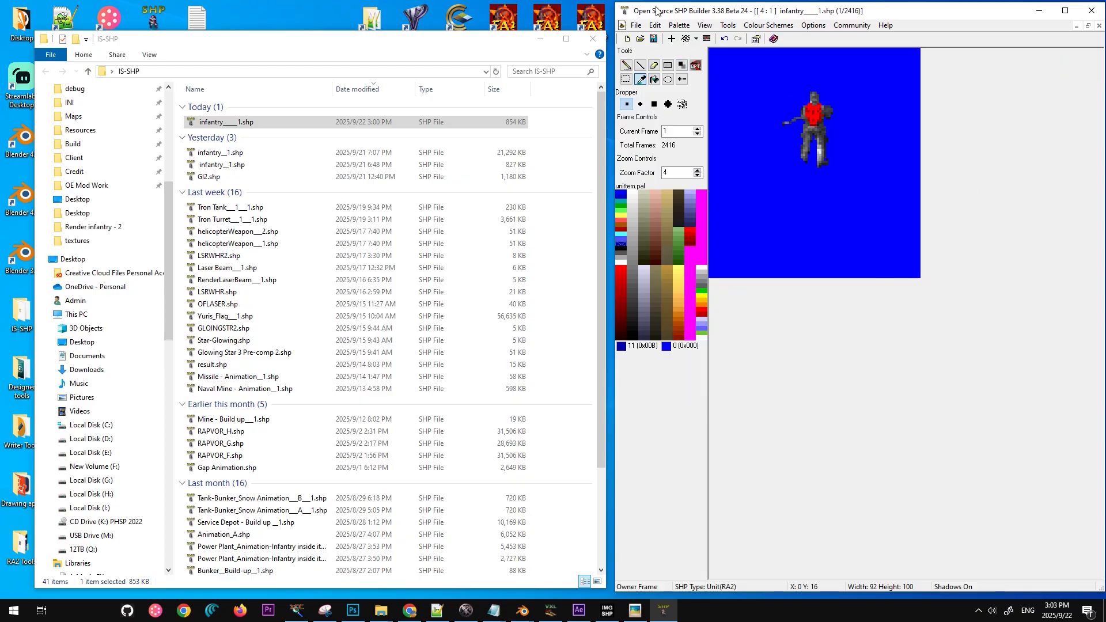
Step: Save the recoloured sprite on the Desktop as GI5 in SHP (TS) format
click(238, 126)
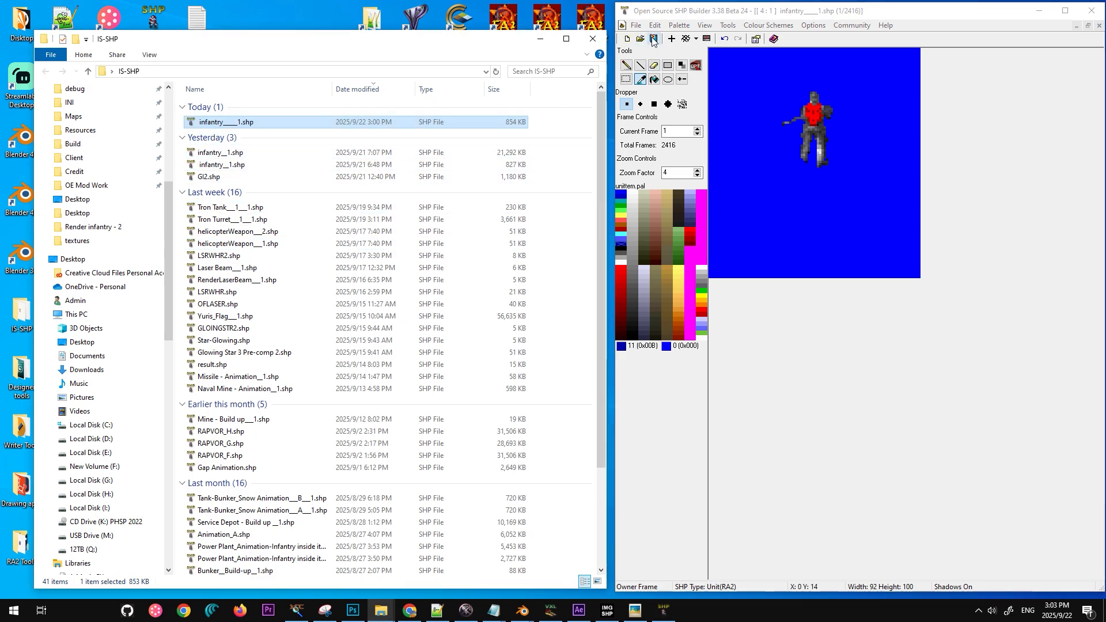
click(675, 38)
click(636, 25)
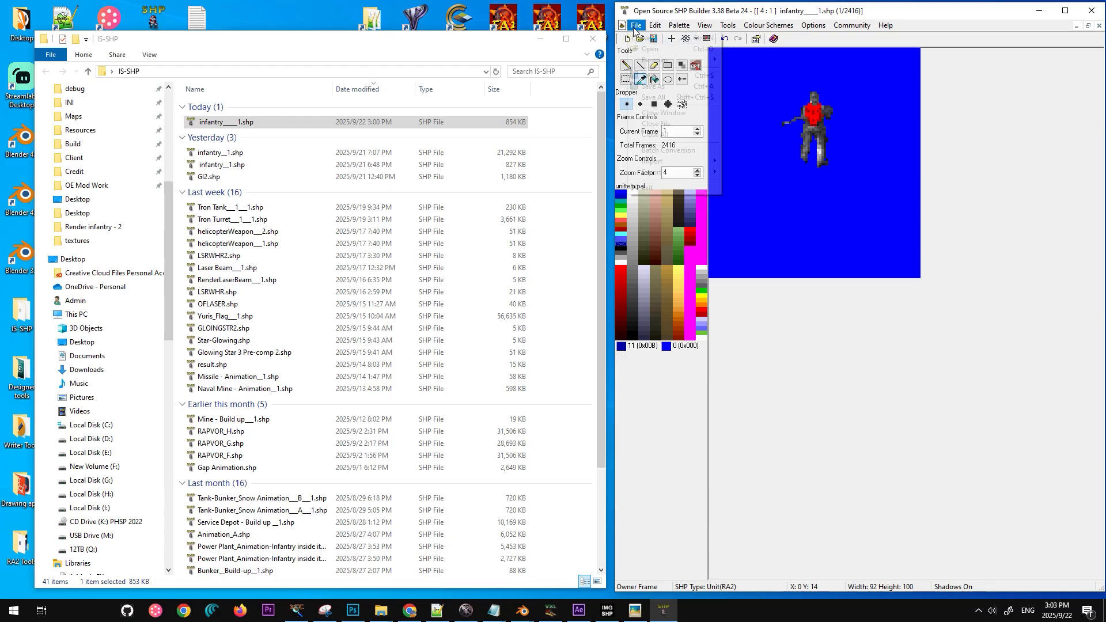
click(650, 87)
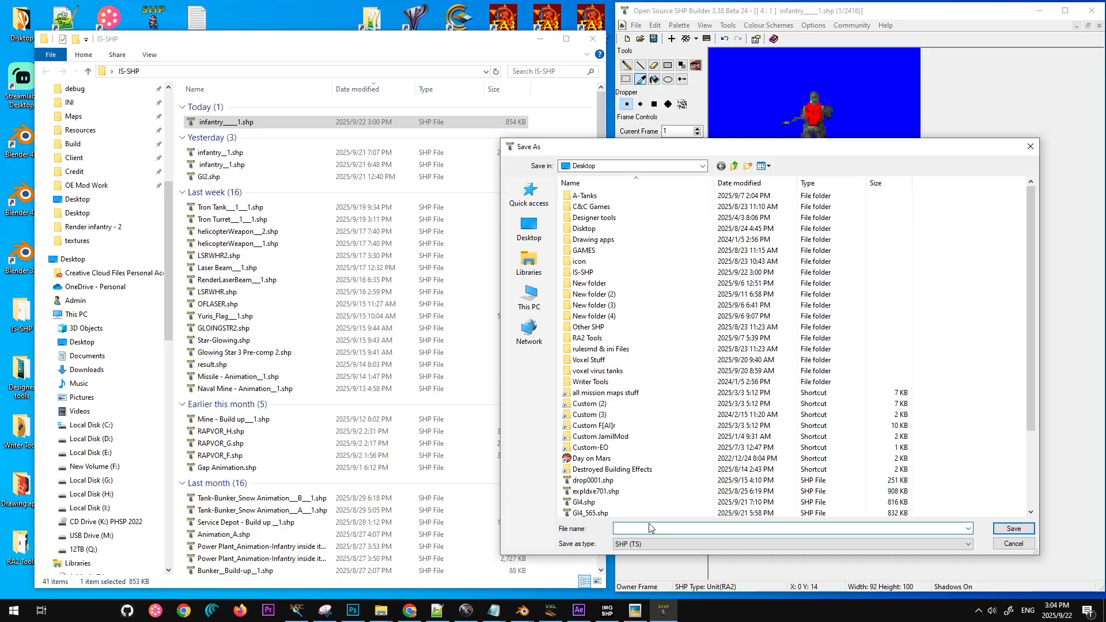
text(G)
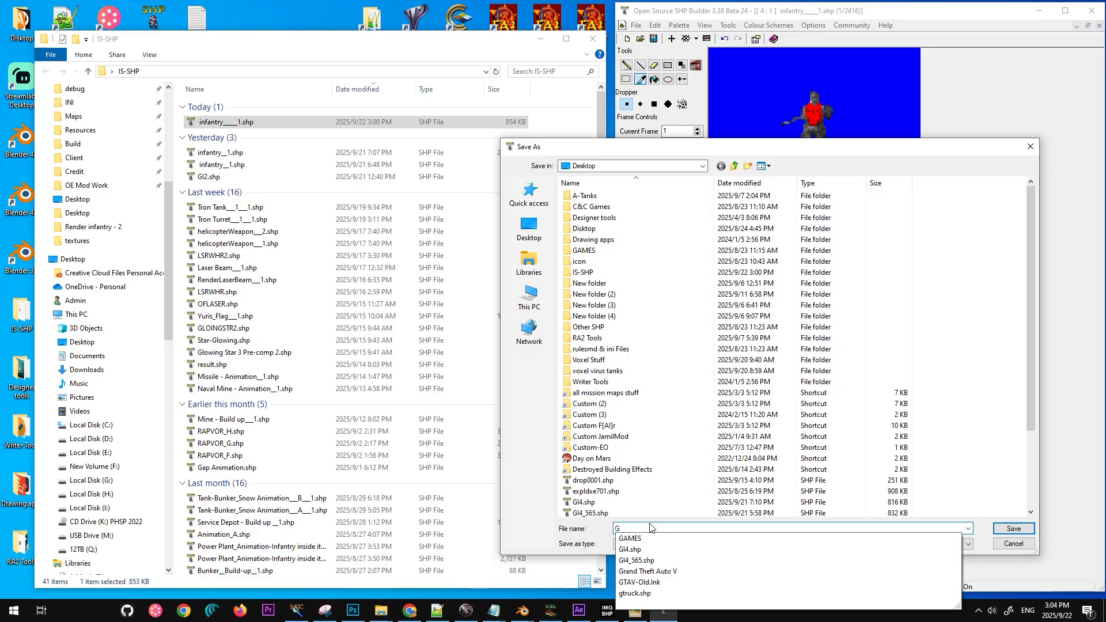
text(I)
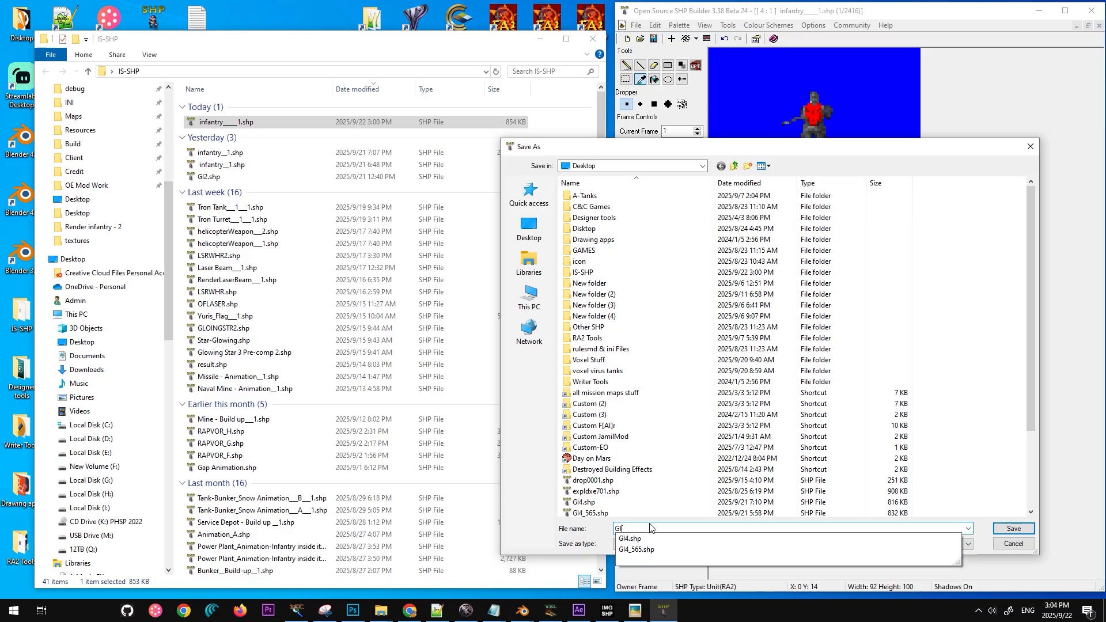
key(Left)
text(4)
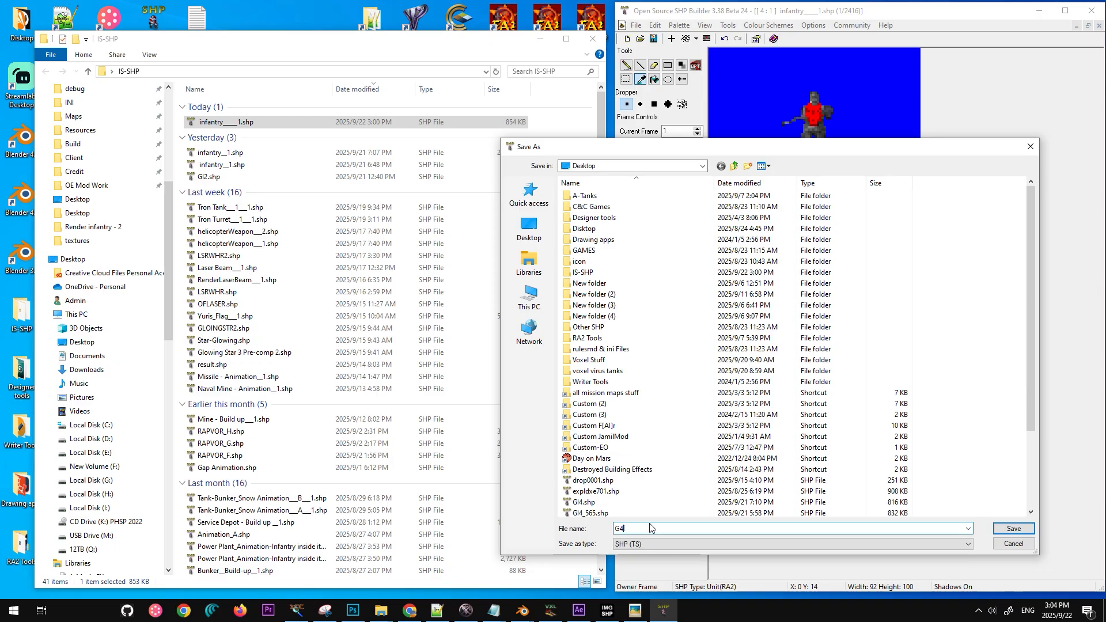
key(BackSpace)
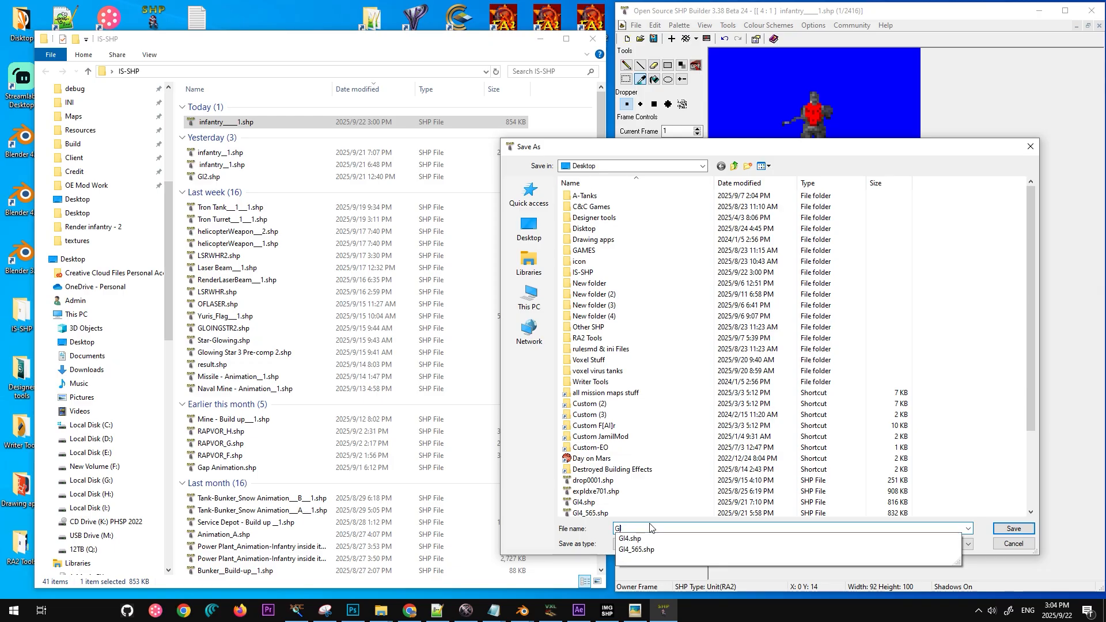
text(5)
click(1014, 528)
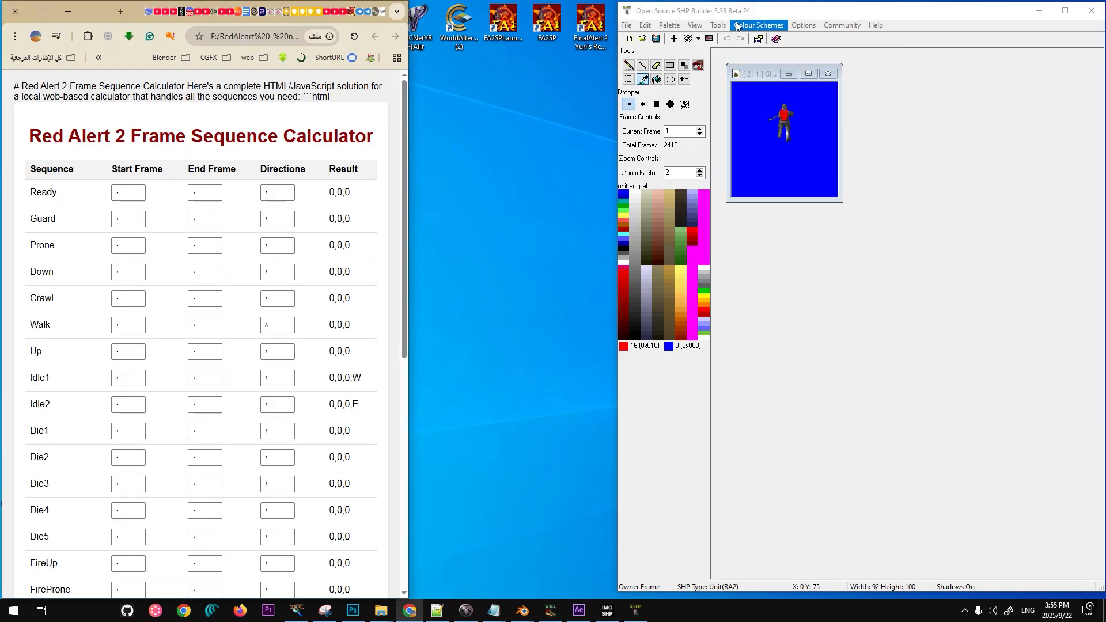
Step: Open the Sequence Maker for the soldier sprite, position it beside the frame sequence calculator and widen it to show more frames
click(758, 24)
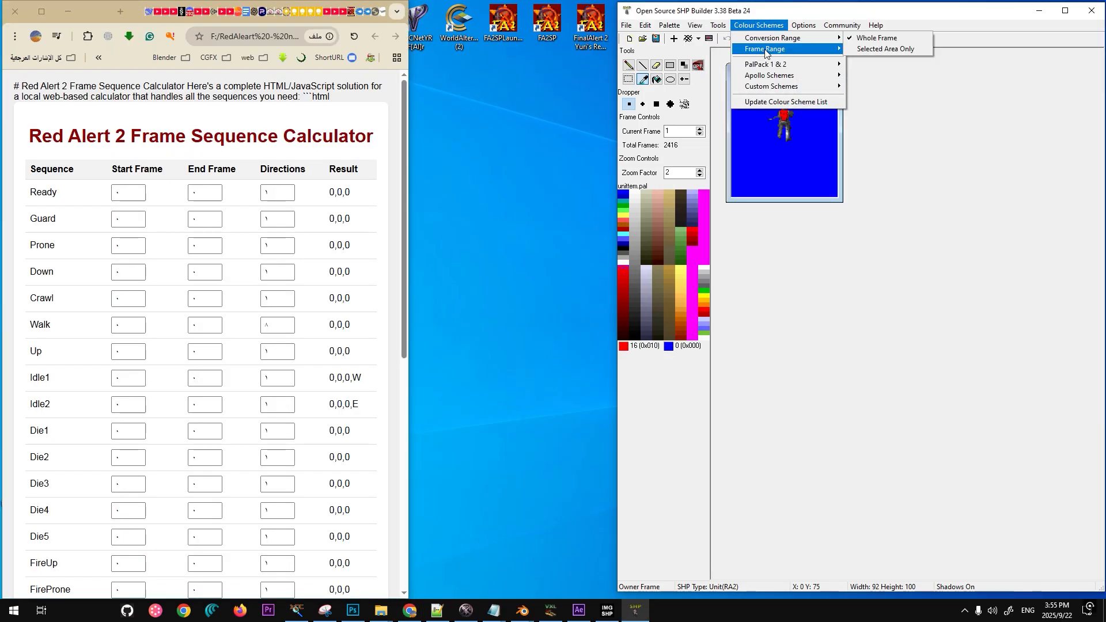
mouse_move(718, 25)
mouse_move(748, 93)
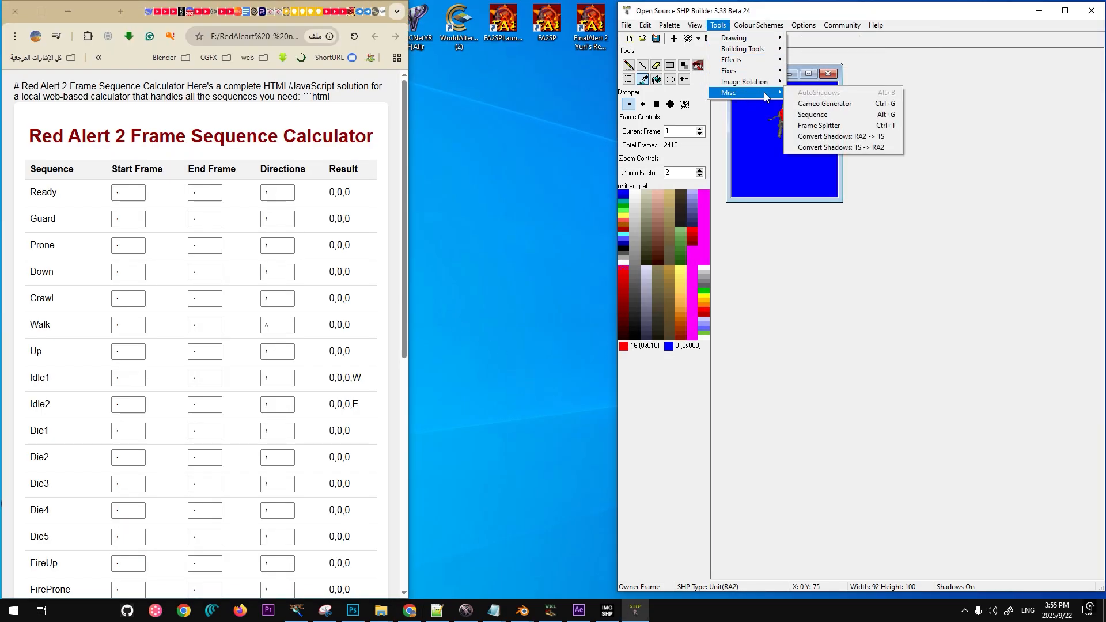
click(842, 114)
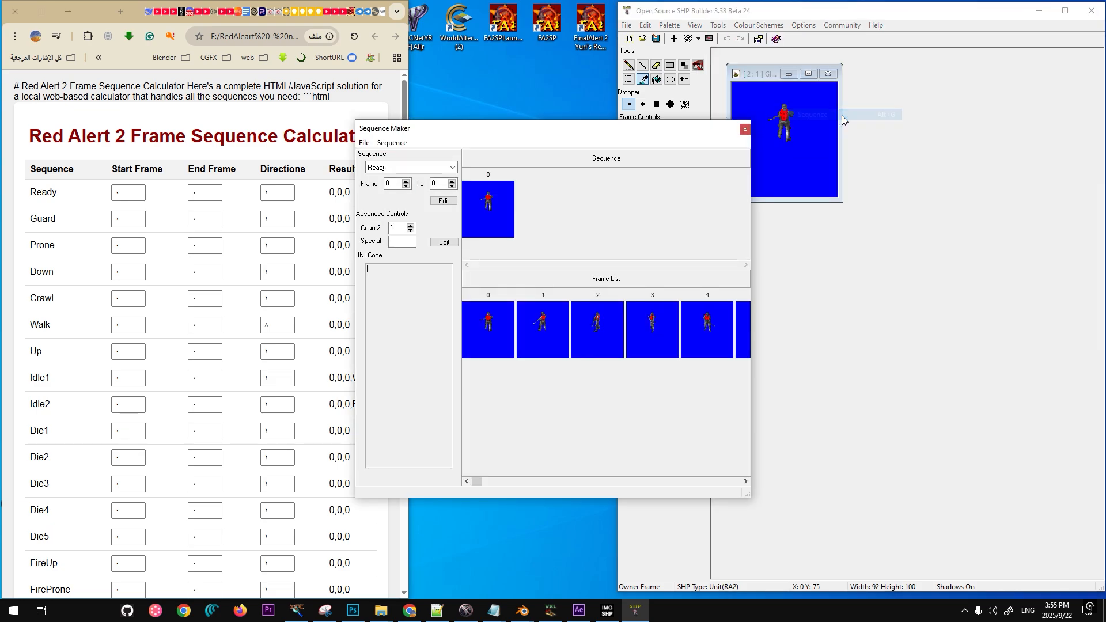
drag(542, 136, 596, 56)
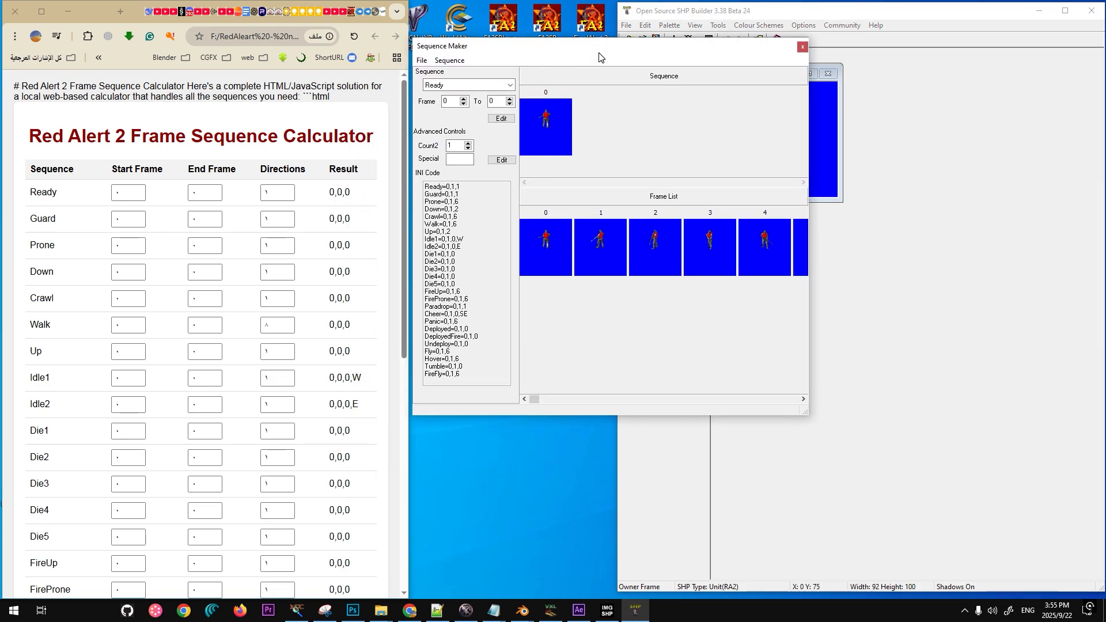
drag(810, 296, 1085, 294)
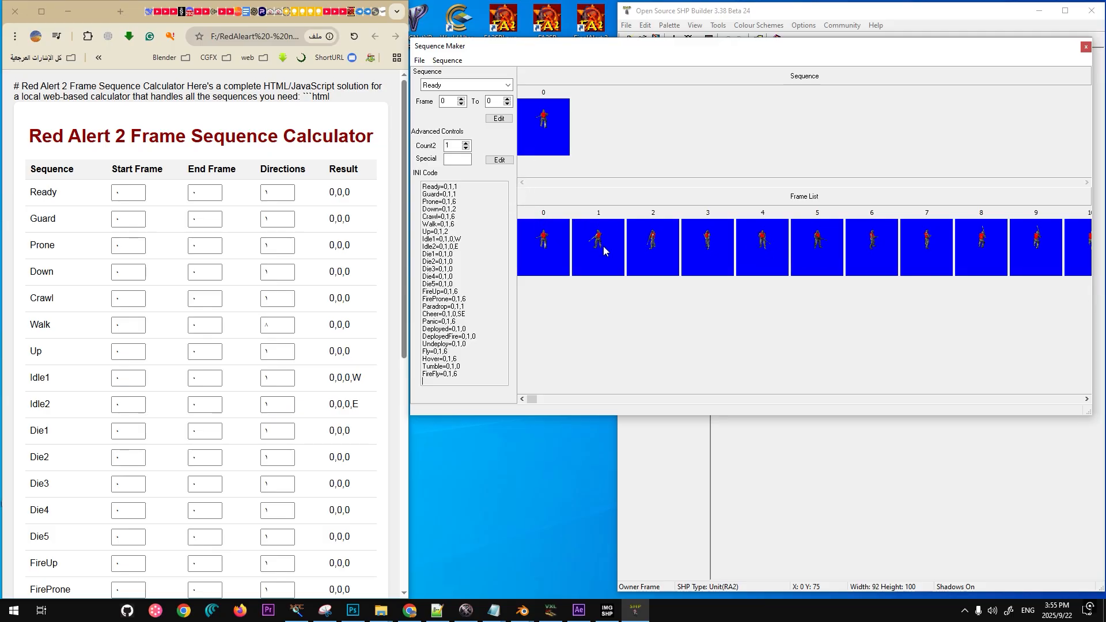
Step: Enter start frame 0, end frame 7 and 8 directions for the Ready sequence in the frame calculator
double_click(128, 192)
text(0)
key(Tab)
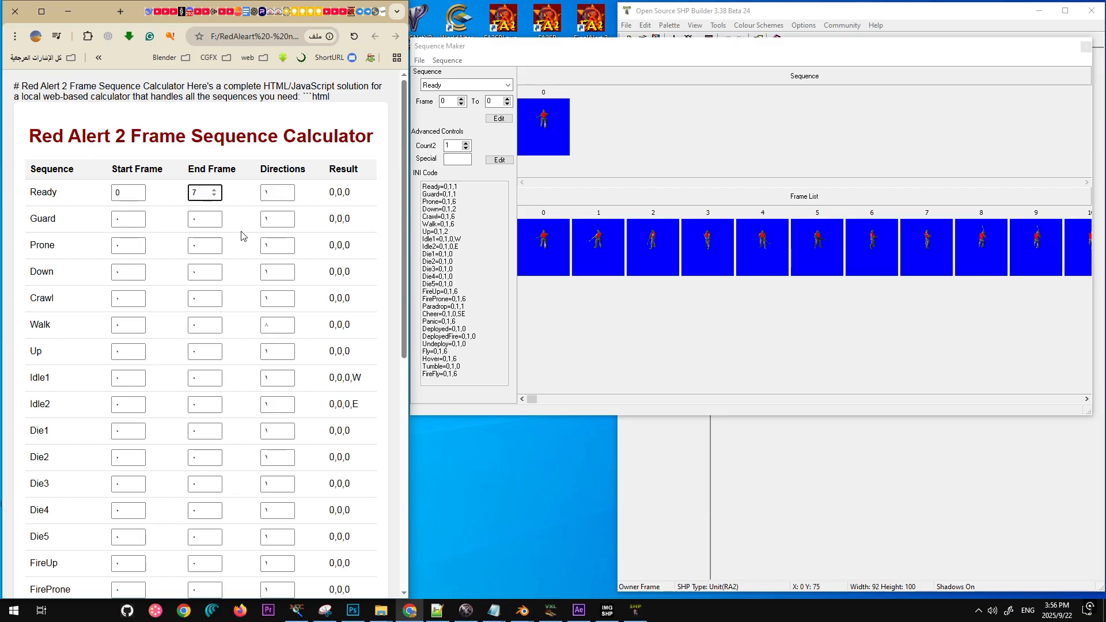
key(Tab)
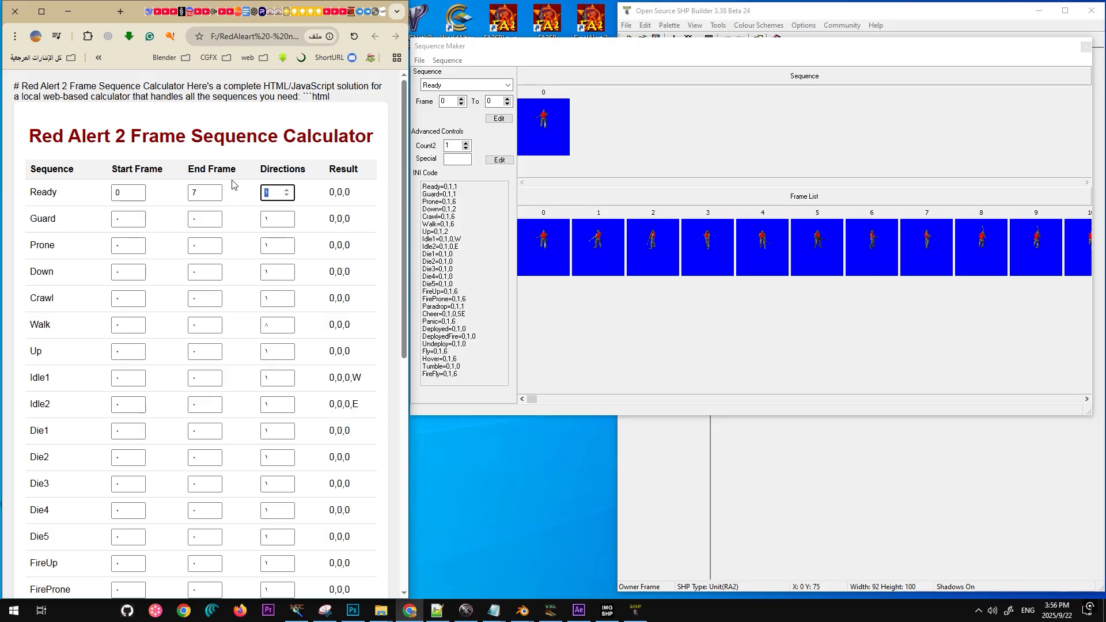
Step: Find the walking frames in the Sequence Maker's frame list and enter 8 to 135 with 8 directions for Walk
click(1016, 237)
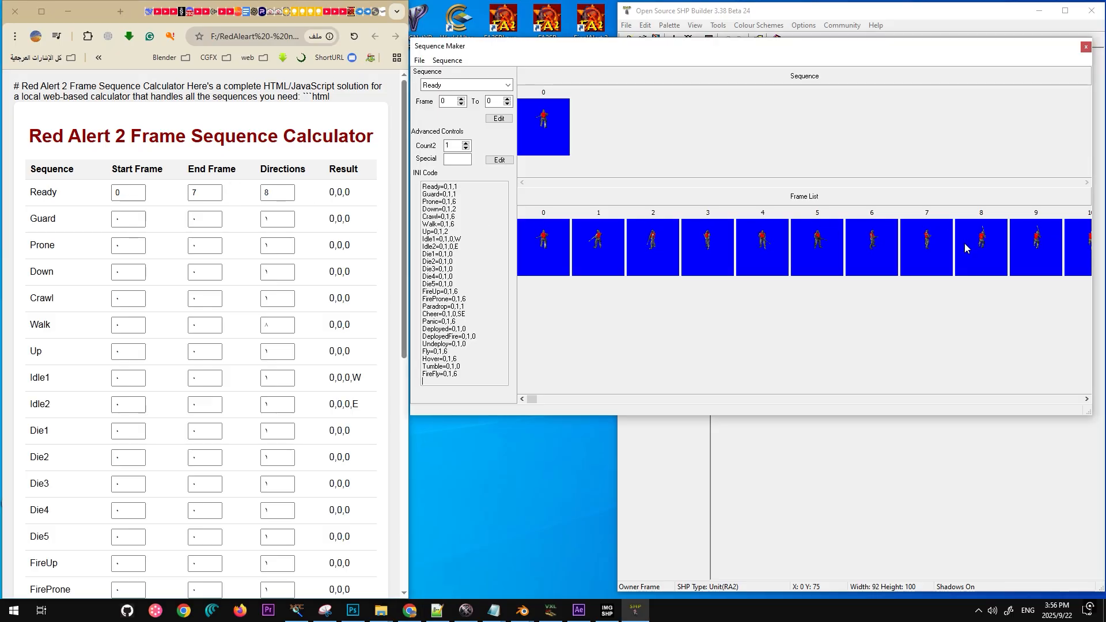
mouse_move(537, 397)
mouse_down()
mouse_move(568, 398)
mouse_move(543, 400)
mouse_up()
double_click(123, 325)
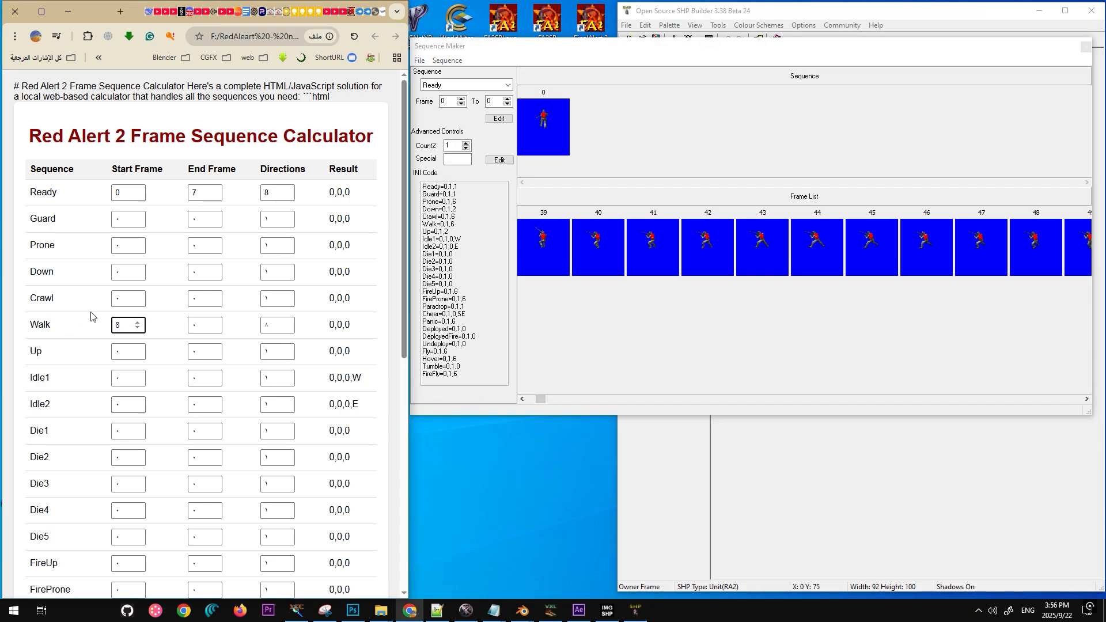
mouse_move(539, 402)
mouse_down()
mouse_move(573, 403)
mouse_move(554, 403)
mouse_up()
drag(551, 406, 562, 403)
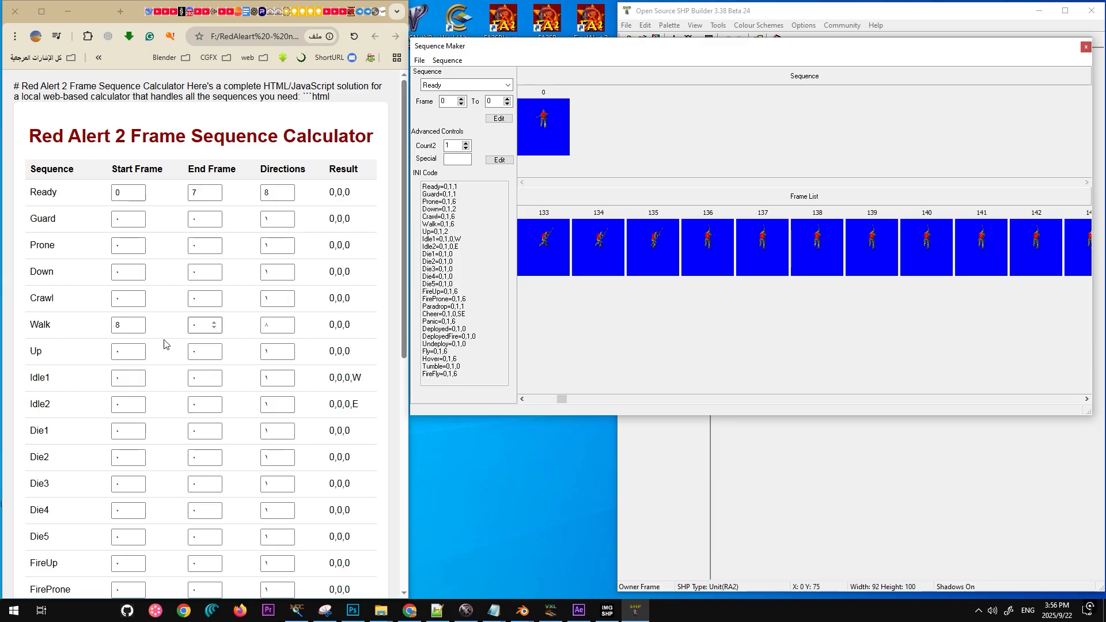
double_click(198, 325)
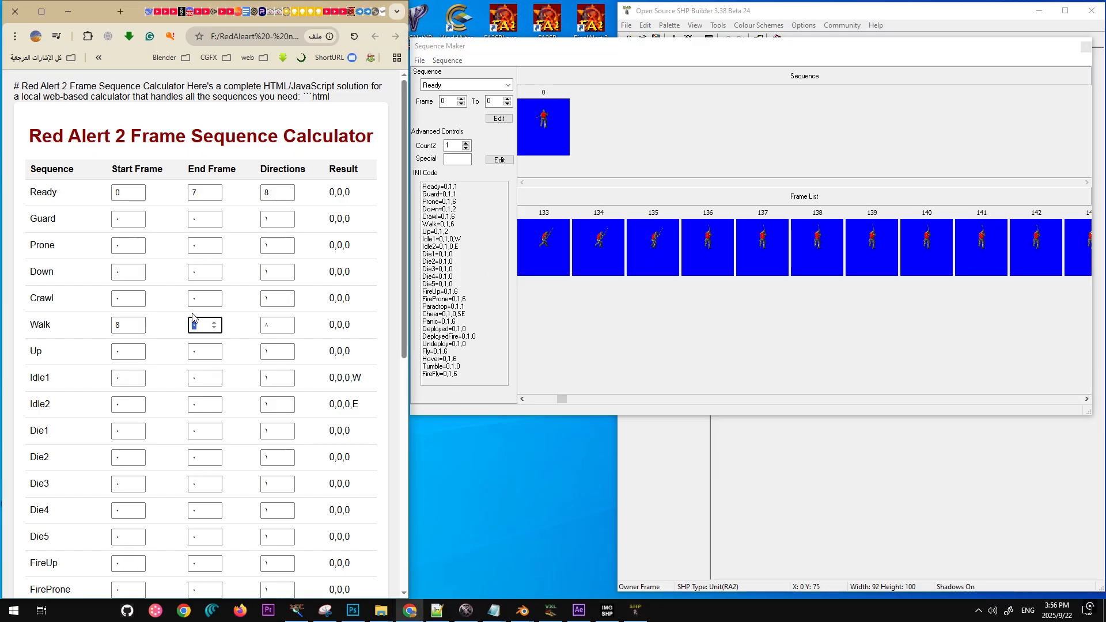
text(135)
key(Tab)
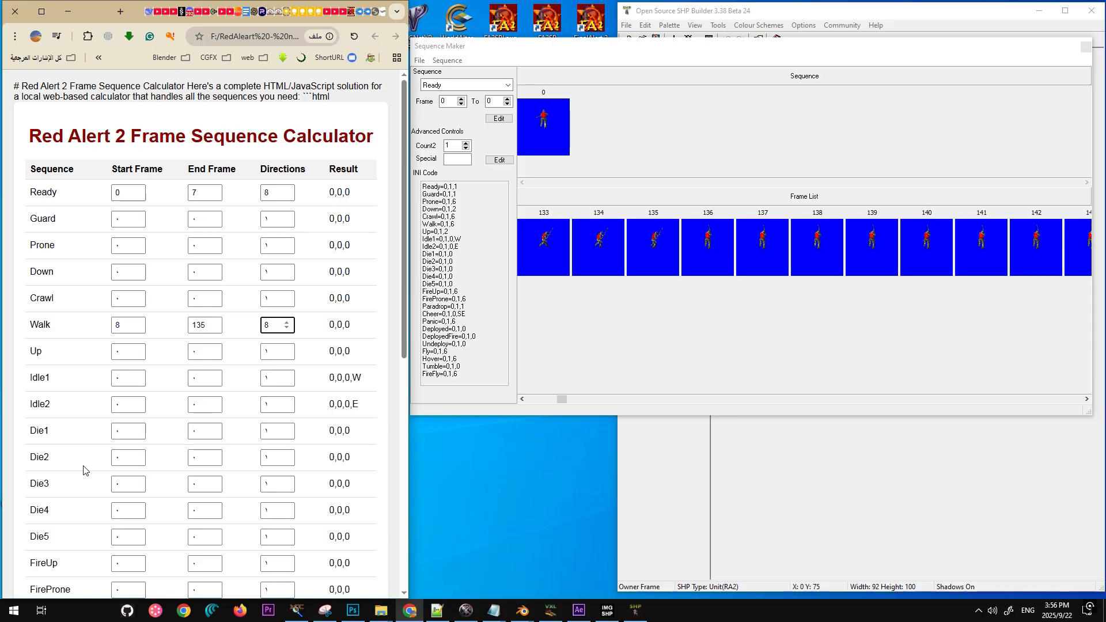
Step: Enter start frame 136, end frame 303 and 8 directions for FireUp, locating its last frame in the frame list
click(122, 564)
text(136)
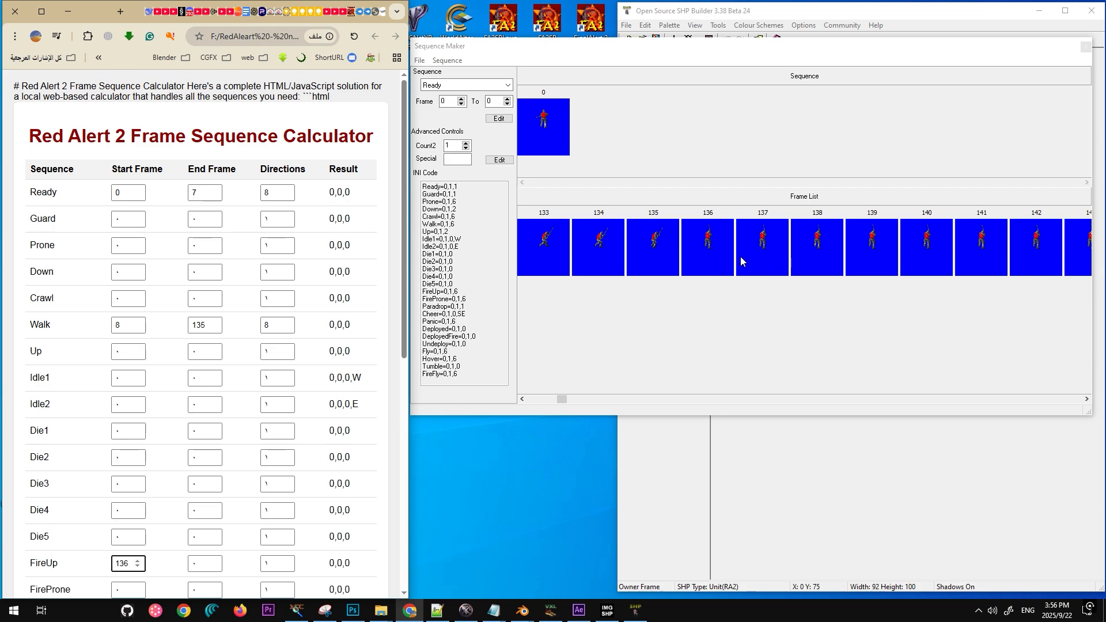
drag(561, 399, 600, 399)
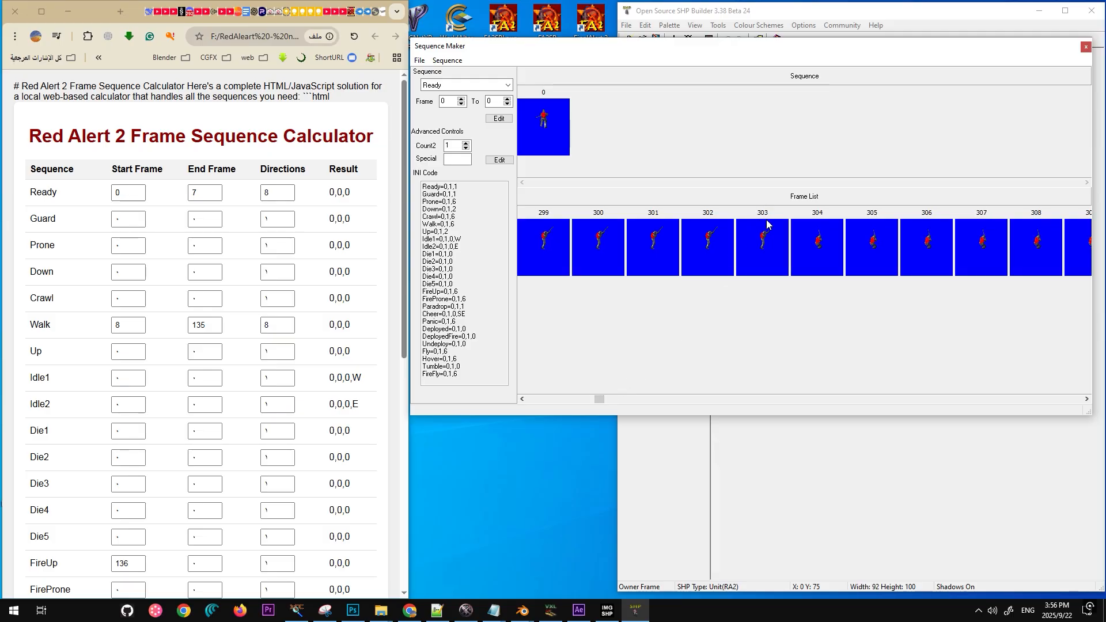
click(205, 563)
text(303)
drag(280, 564, 244, 563)
text(8)
Step: Locate the end of the kneeling fire frames and enter 304 to 471 with 8 directions for FireProne
drag(599, 399, 638, 399)
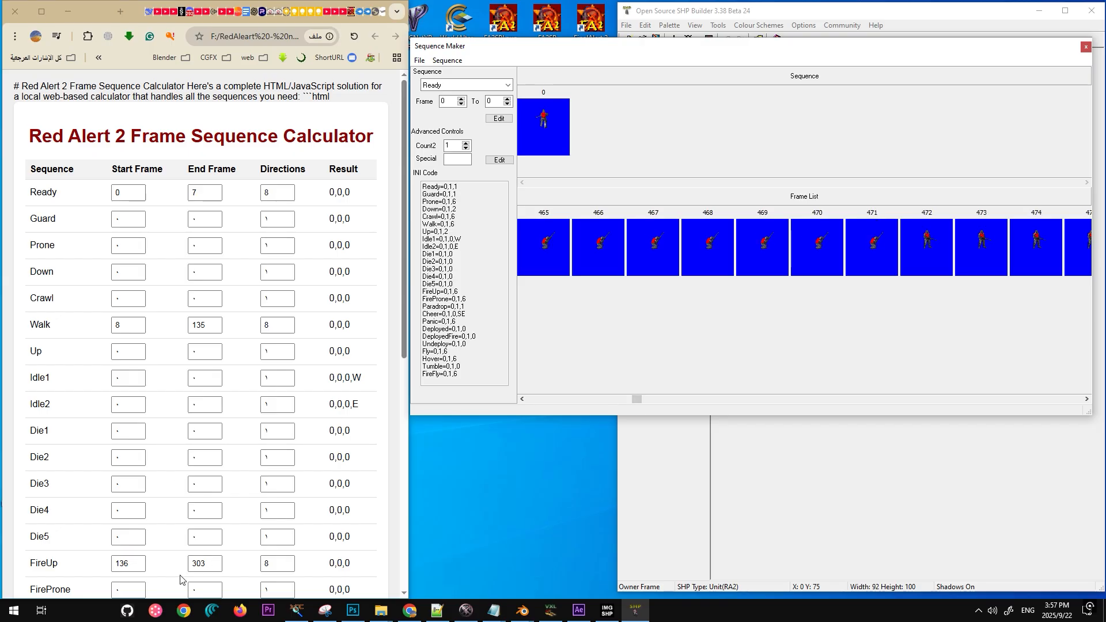
click(128, 590)
text(304)
key(Tab)
text(471)
key(Tab)
text(8)
Step: Enter start frame 472, end frame 703 and 1 direction for Idle1, checking its last frame in the frame list
scroll(202, 334, down, 4)
click(128, 116)
text(472)
drag(634, 399, 689, 400)
click(145, 131)
key(Tab)
text(703)
key(Tab)
text(1)
Step: Enter start frame 704, end frame 1023 and 1 direction for Idle2, checking its last frame in the frame list
click(127, 141)
text(704)
drag(689, 397, 762, 387)
click(205, 143)
text(1023)
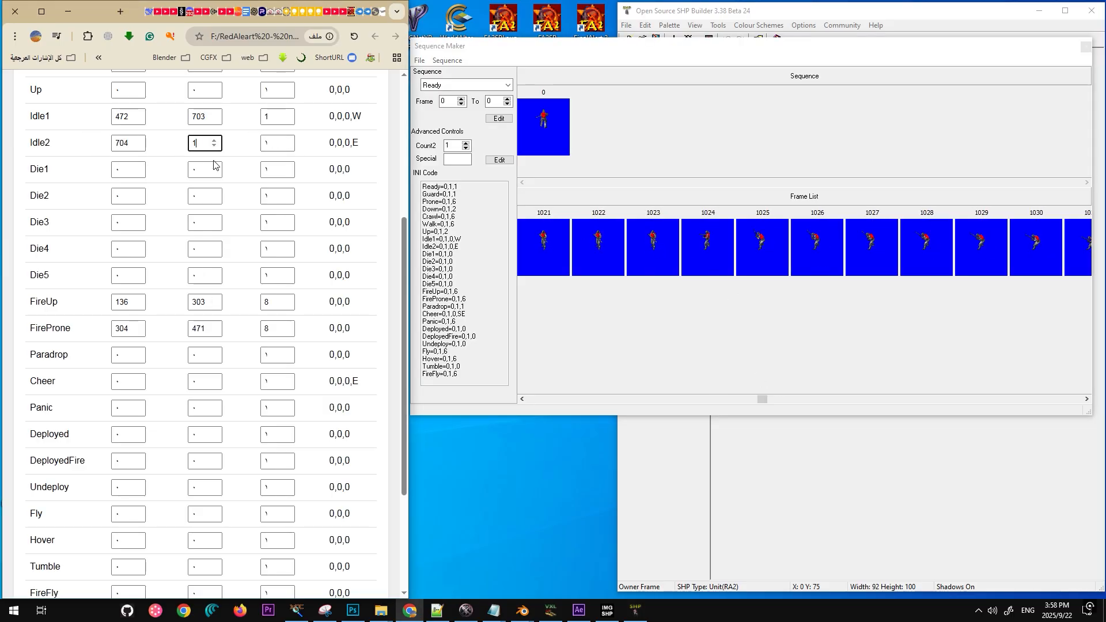
key(Tab)
text(1)
Step: Enter start frame 1024, end frame 1044 and 1 direction for Die1, locating the end of the first death animation
key(Tab)
text(1024)
click(815, 399)
click(815, 399)
click(814, 398)
click(815, 398)
click(205, 169)
text(1044)
key(Tab)
text(1)
Step: Enter start frame 1045, end frame 1065 and 1 direction for Die2, locating the end of the second death animation
key(Tab)
text(1045)
key(Tab)
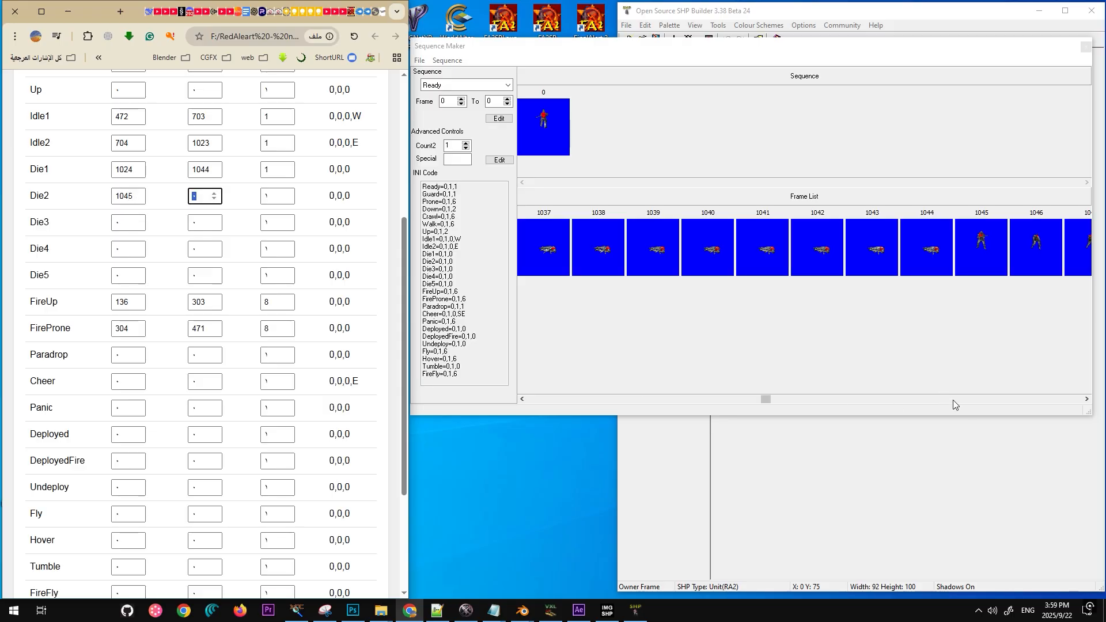
click(953, 399)
click(953, 400)
click(181, 198)
text(1065)
key(Tab)
text(1)
Step: Enter start frame 1066, end frame 1207 and 1 direction for Paradrop, stopping before the shadow frames
click(127, 354)
text(1066)
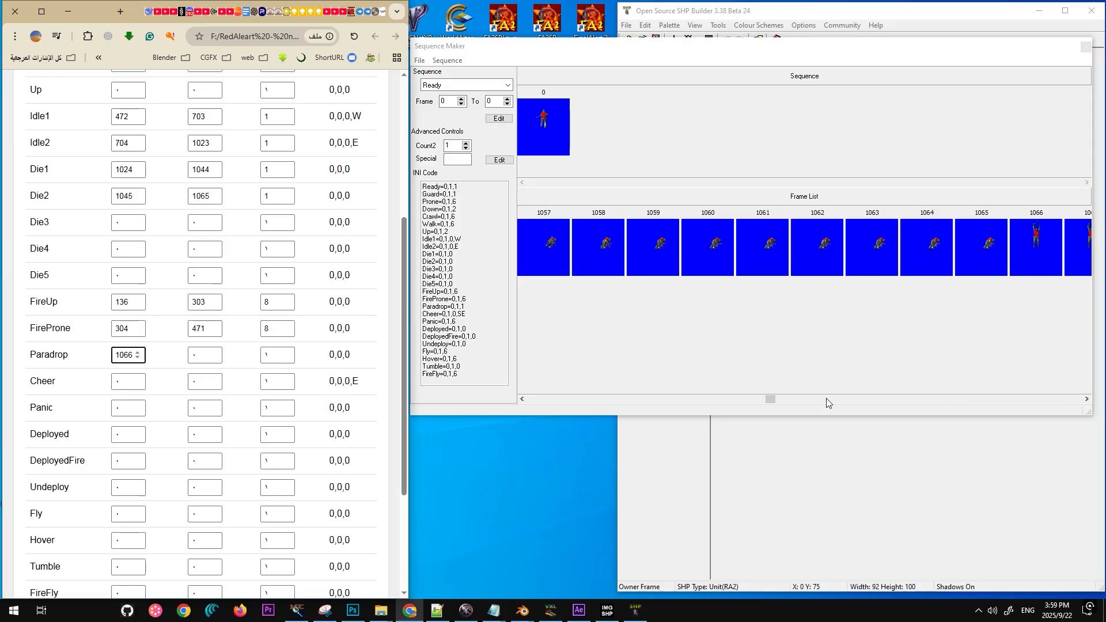
click(949, 400)
click(949, 399)
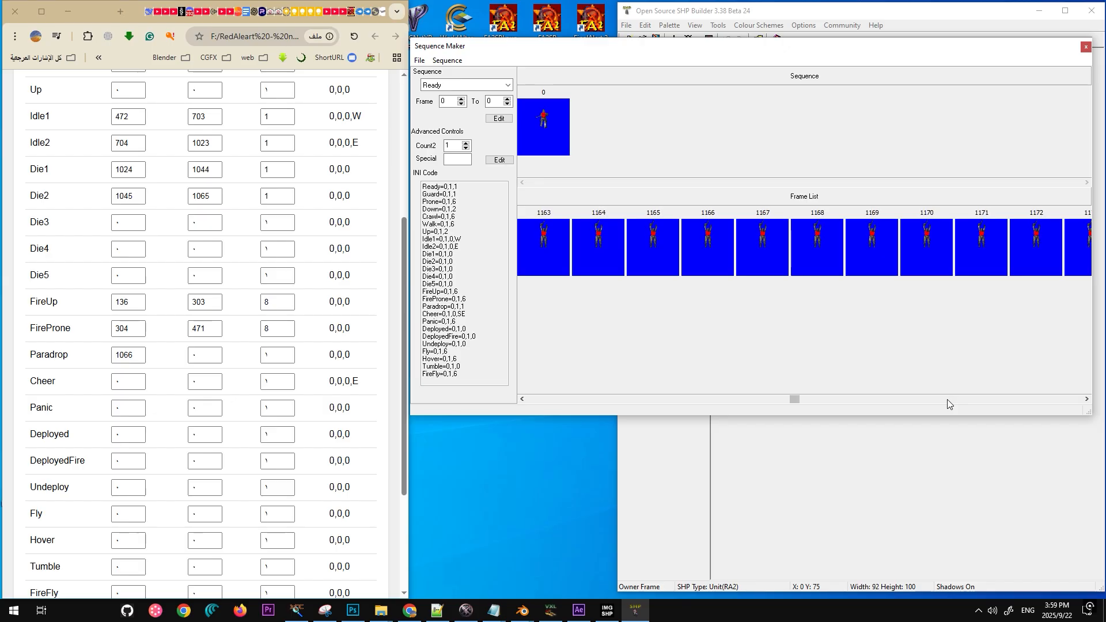
click(202, 355)
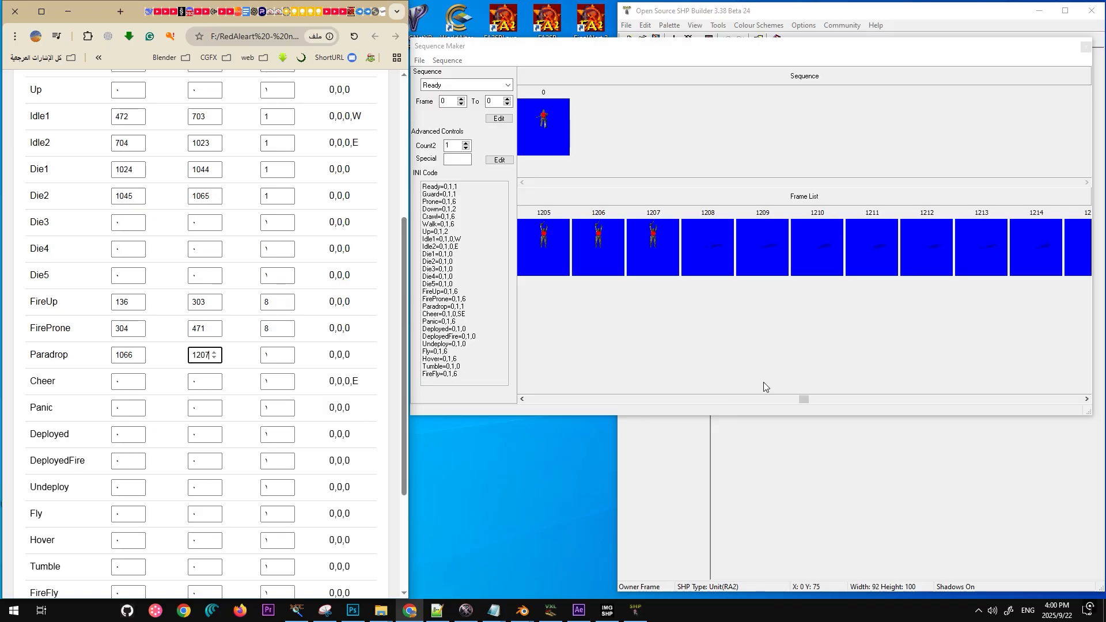
key(Tab)
Step: Calculate all the sequences and select the complete generated code from Ready through Idle3
scroll(288, 380, down, 3)
click(83, 487)
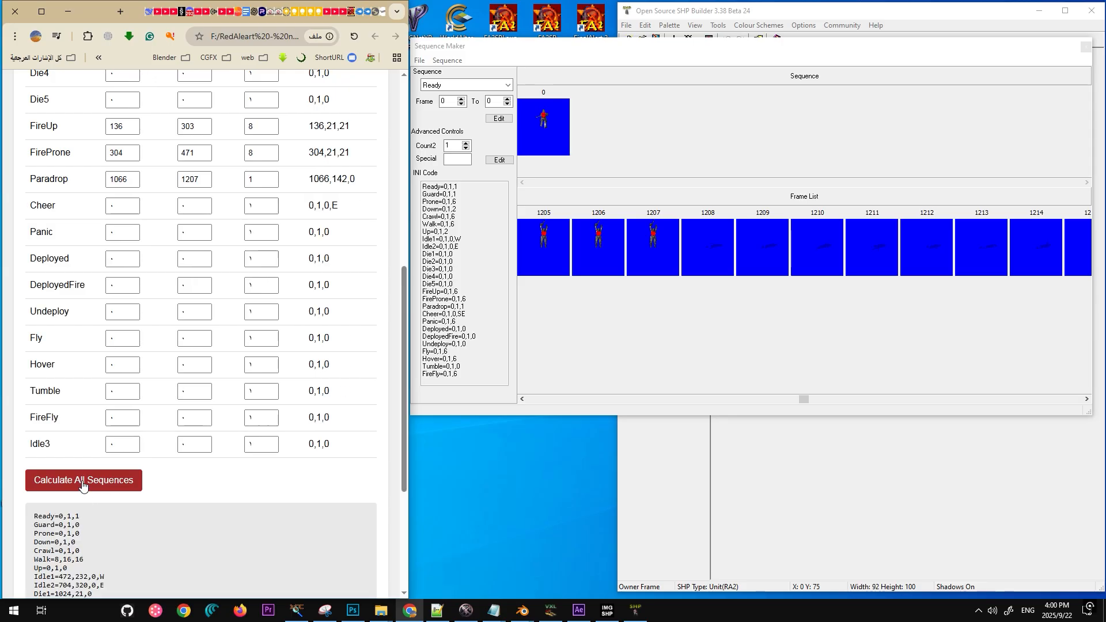
scroll(181, 457, down, 4)
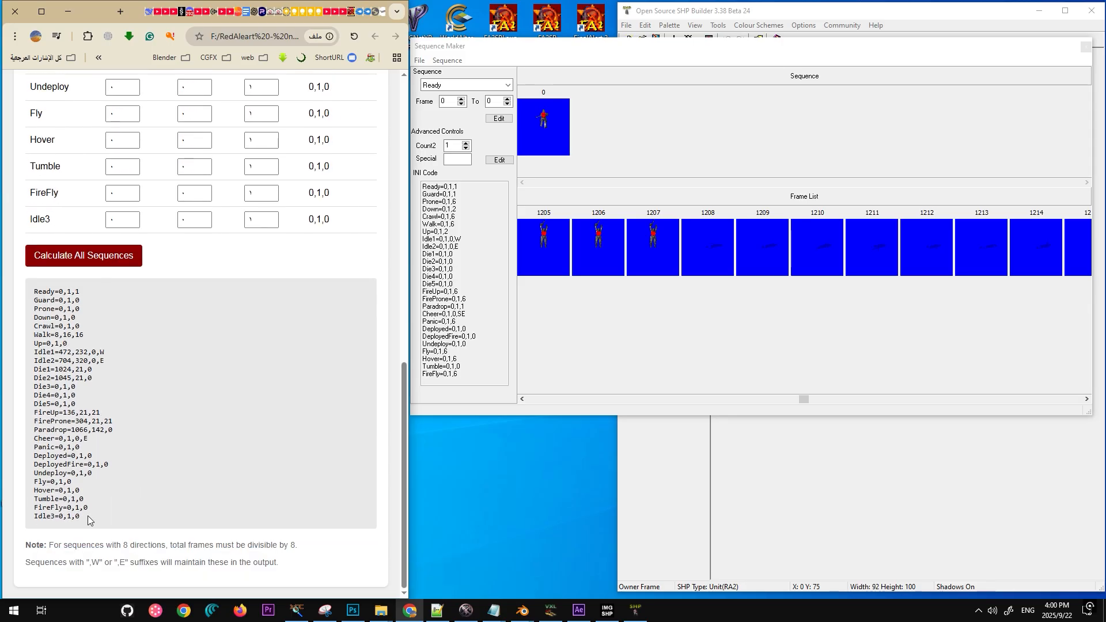
drag(81, 516, 25, 295)
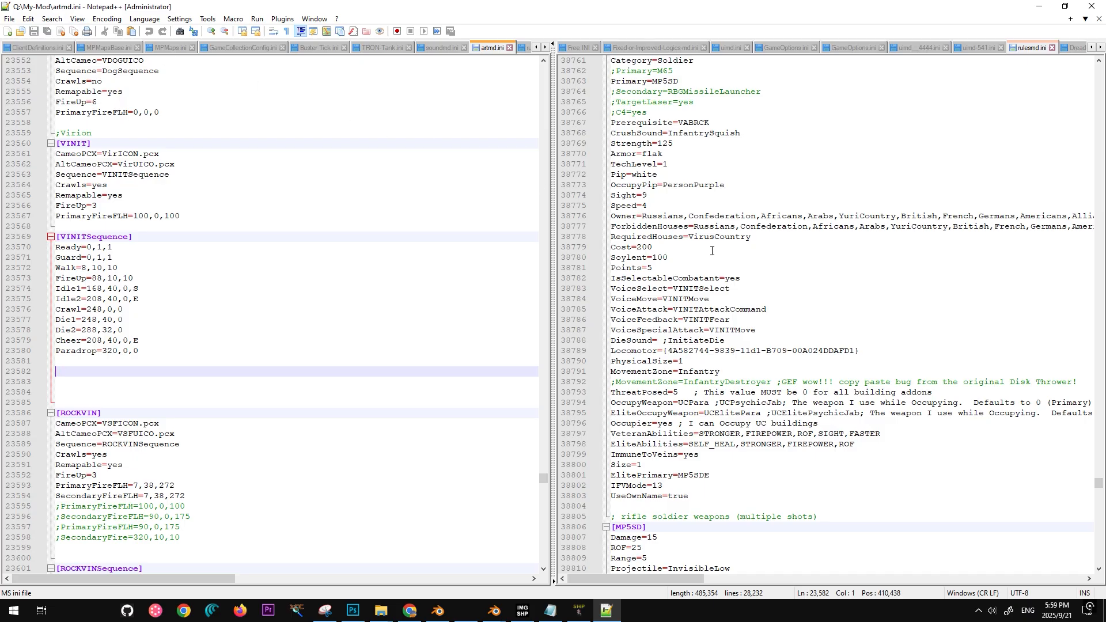
Step: Switch to rulesmd.ini in Notepad++ and add a GI4 line under the Virus Infantry heading
scroll(715, 251, up, 8)
click(644, 255)
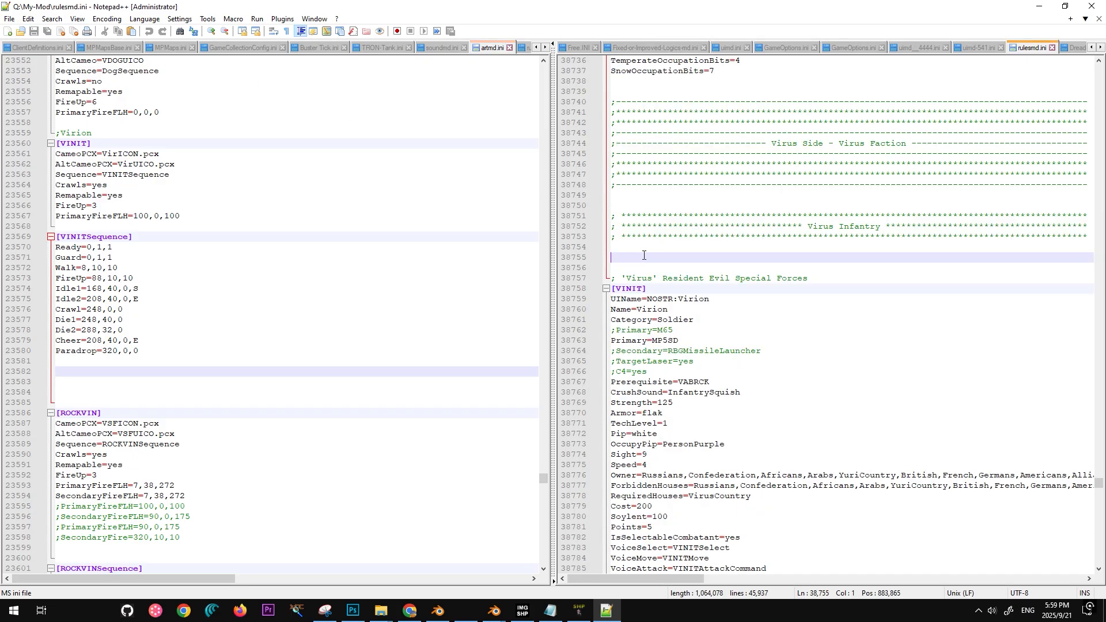
text(GI4)
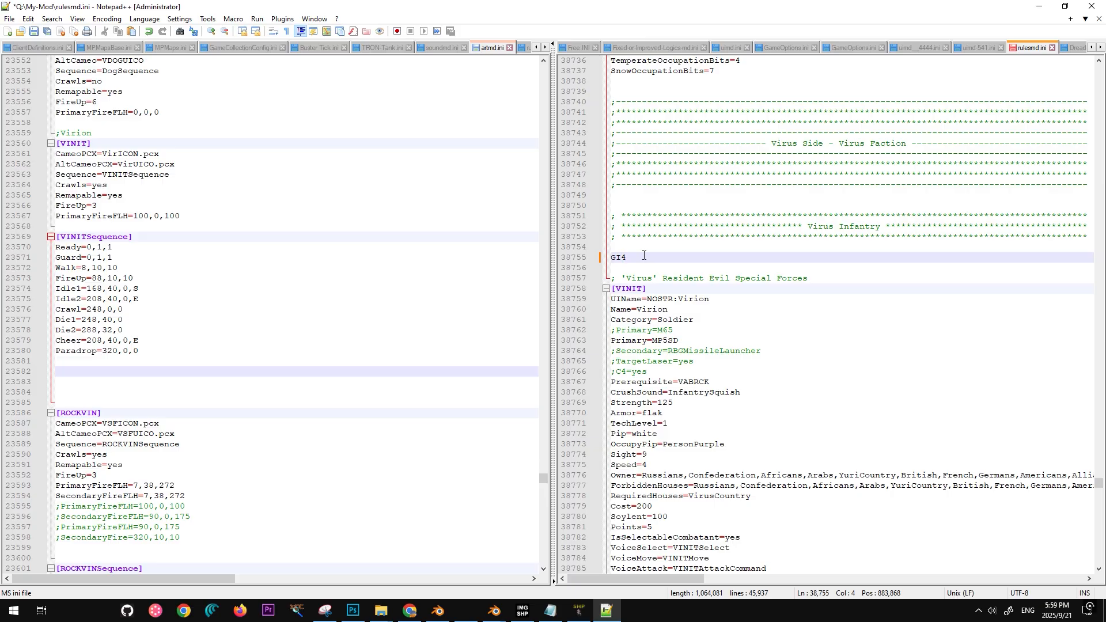
Step: Search rulesmd.ini for E1 from the start of the file until reaching the InfantryTypes list
key(ctrl+f)
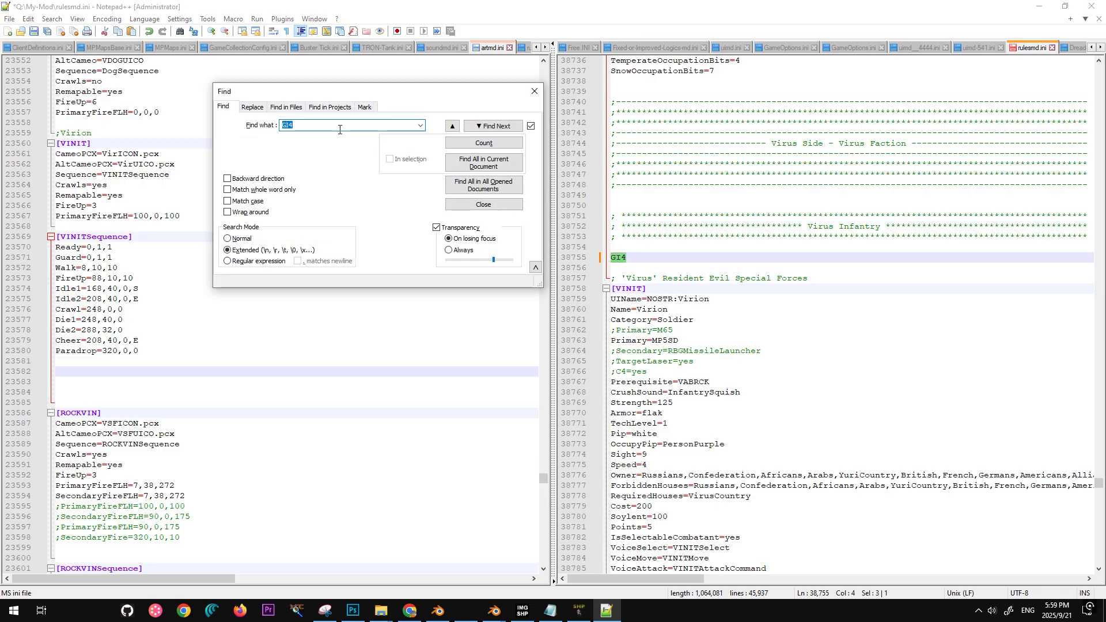
text(E1)
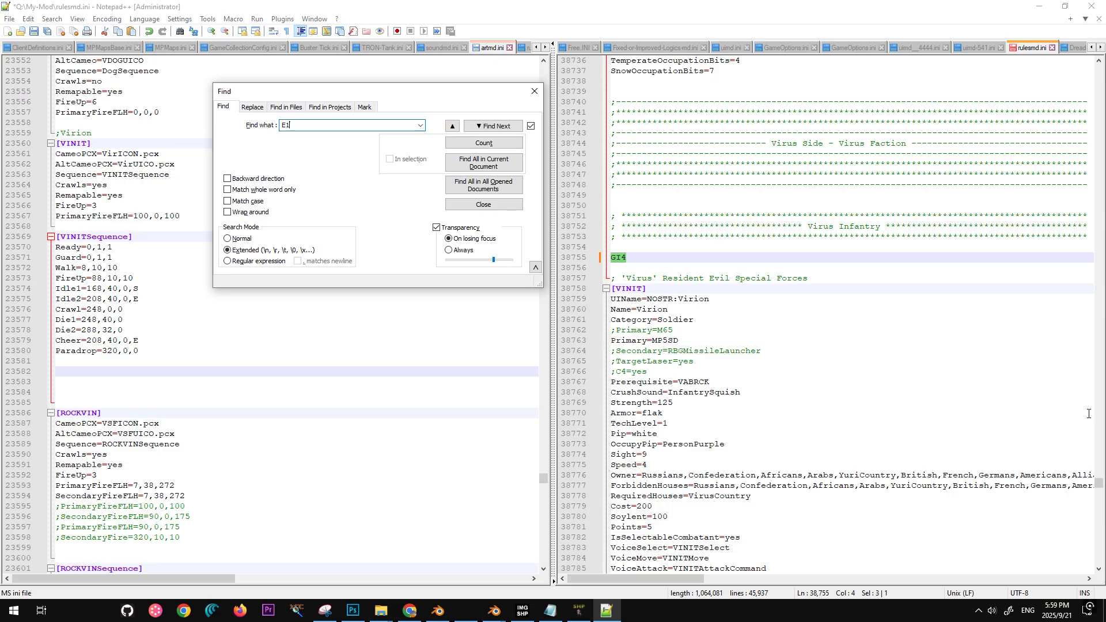
drag(1098, 483, 1098, 70)
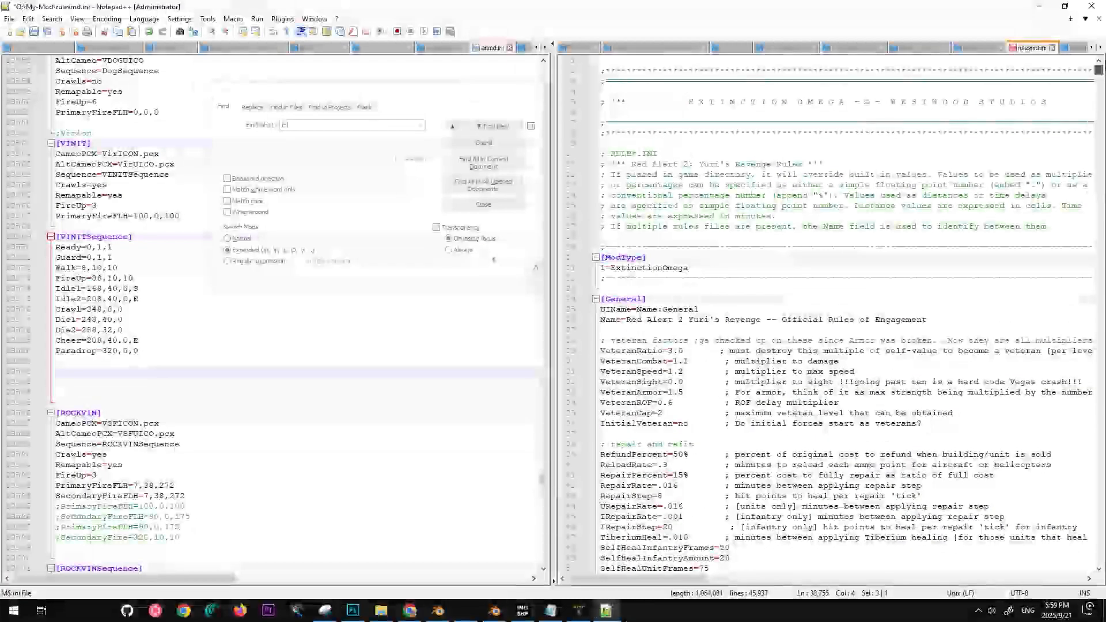
click(648, 113)
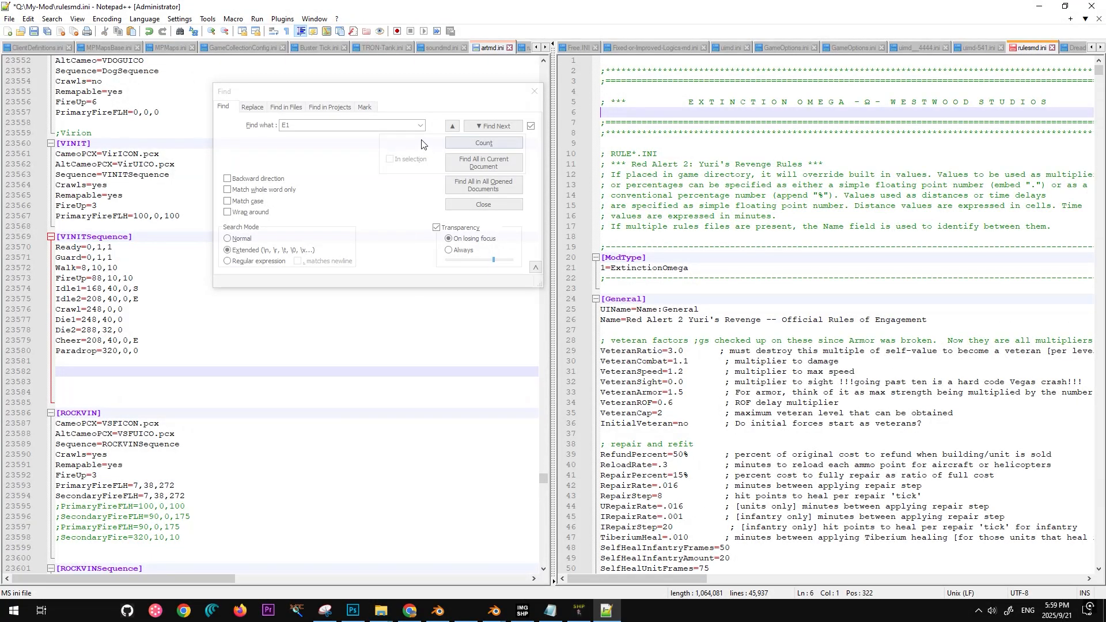
click(485, 126)
click(485, 126)
click(485, 126)
click(485, 127)
click(484, 126)
click(485, 126)
click(485, 126)
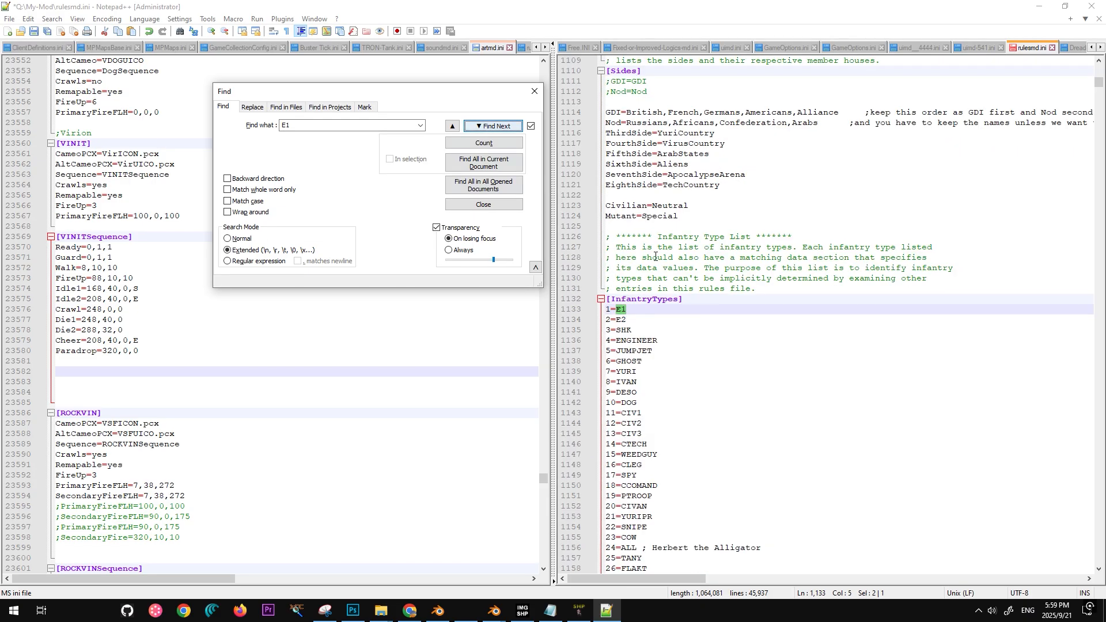
Step: Change entry 116 at the end of the InfantryTypes list to GI4 and save the file
scroll(617, 242, down, 20)
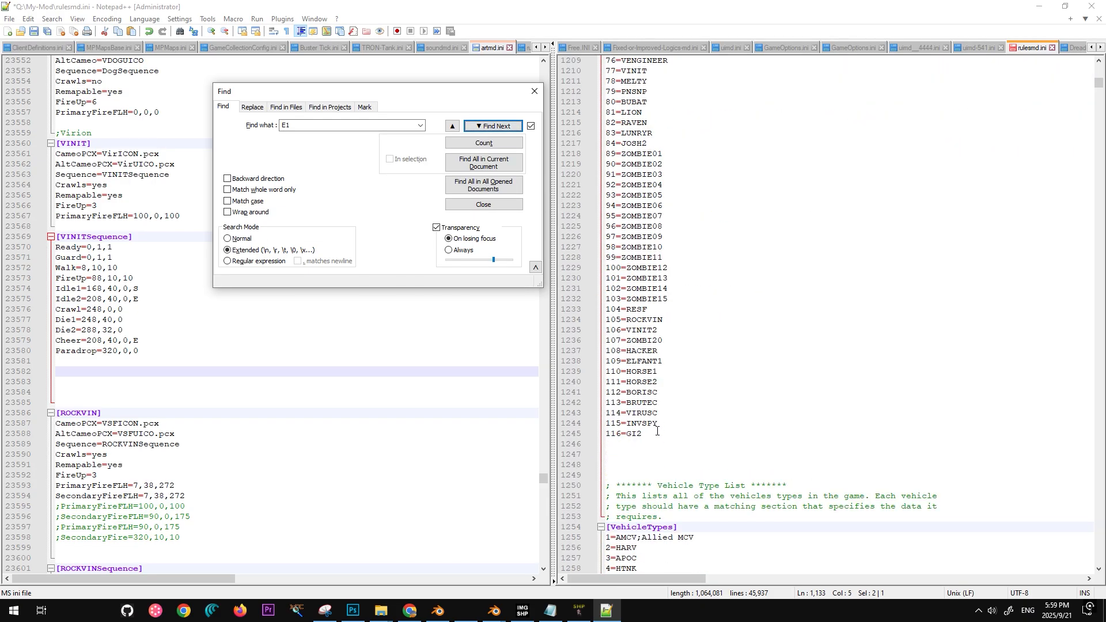
drag(657, 439, 639, 433)
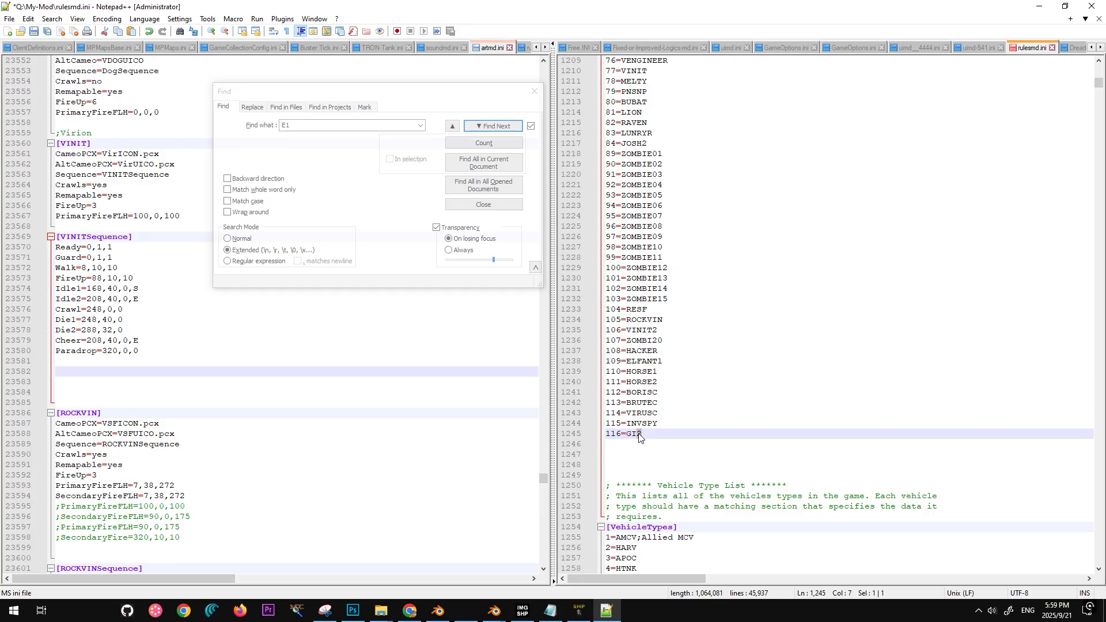
text(4)
key(ctrl+s)
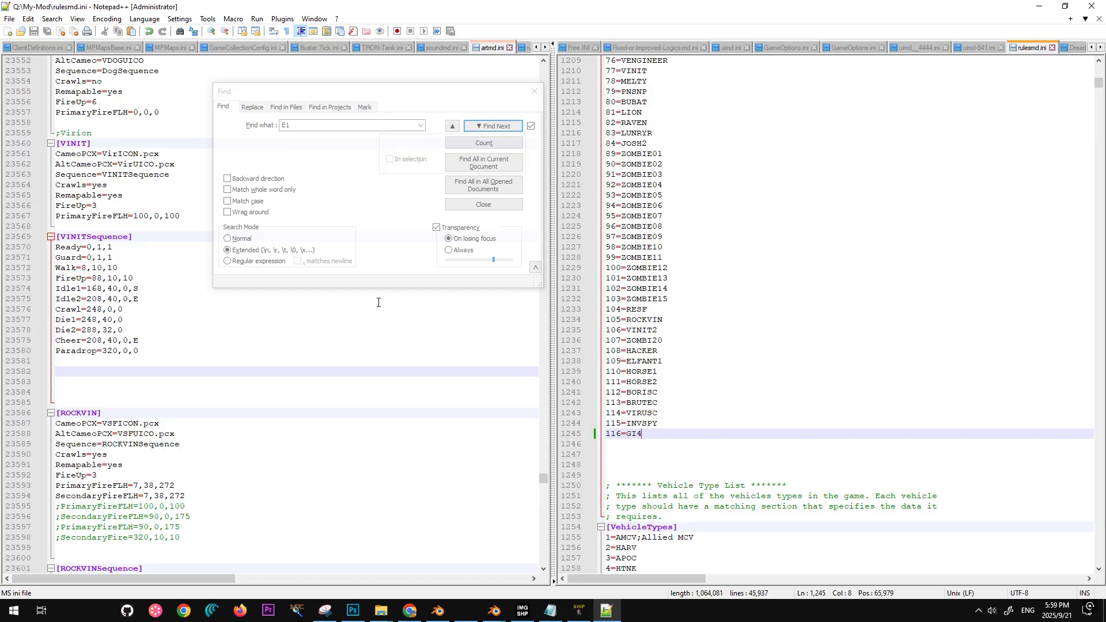
Step: Search for GI4 to return to its line under the Virus Infantry heading
drag(650, 435, 627, 434)
key(ctrl+f)
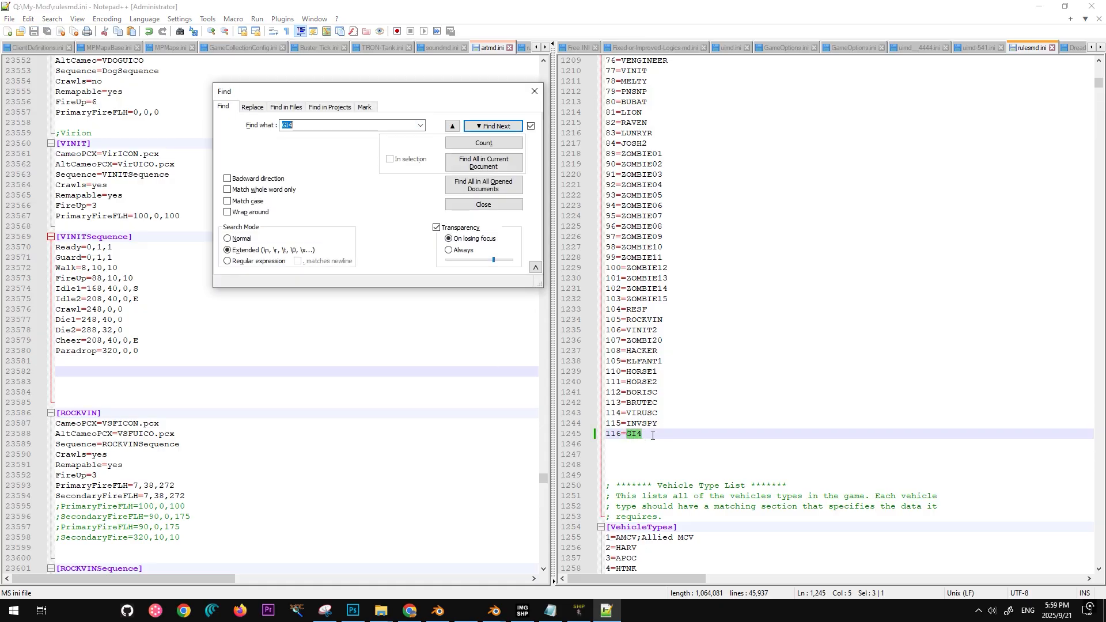
click(481, 127)
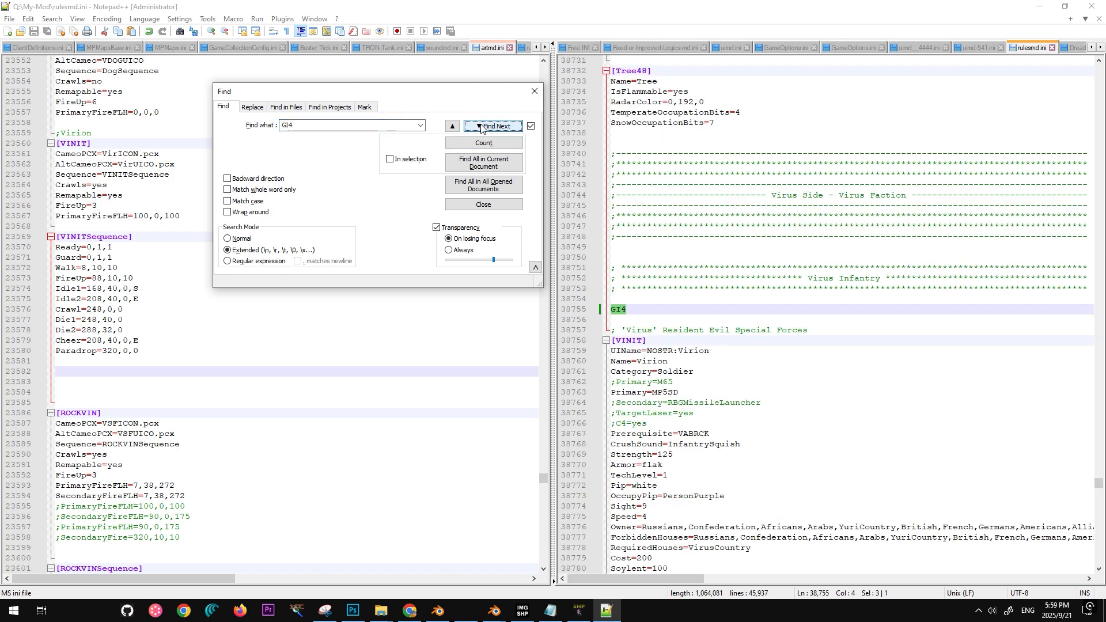
click(691, 309)
Step: Copy the whole [VINIT] section through UseOwnName=true and paste it directly below the GI4 line
scroll(682, 329, down, 6)
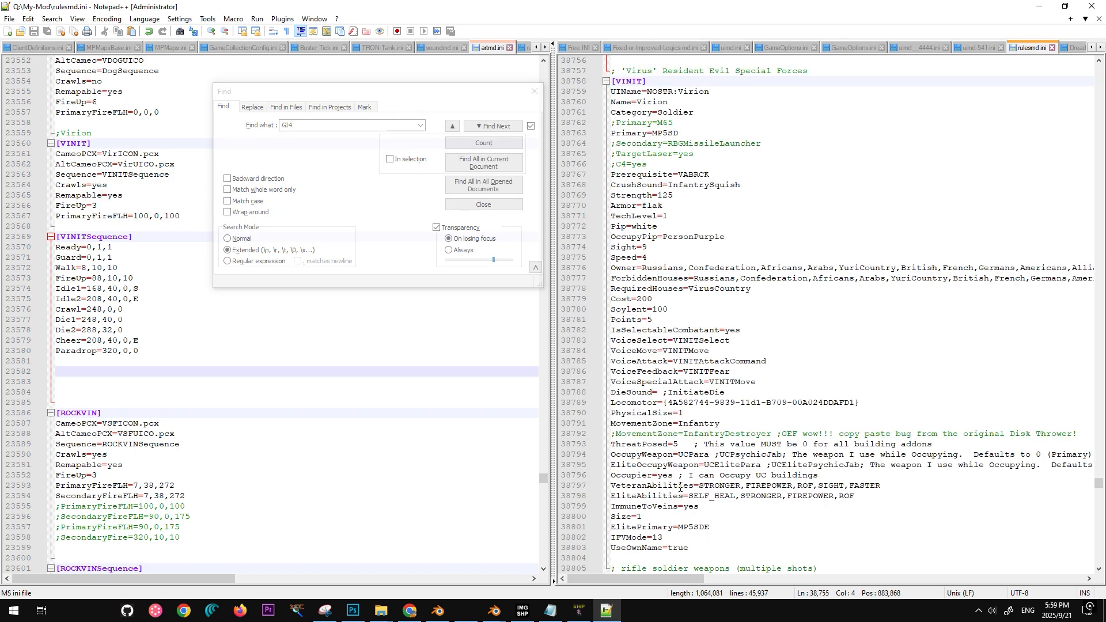
drag(701, 548, 572, 86)
key(ctrl+c)
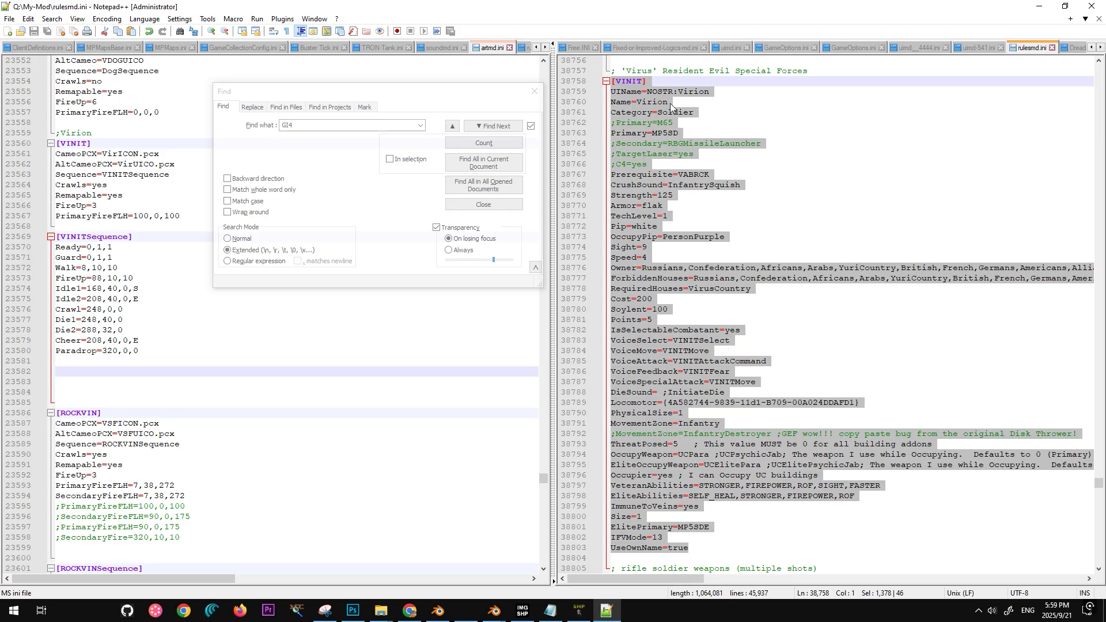
scroll(665, 189, up, 8)
click(628, 317)
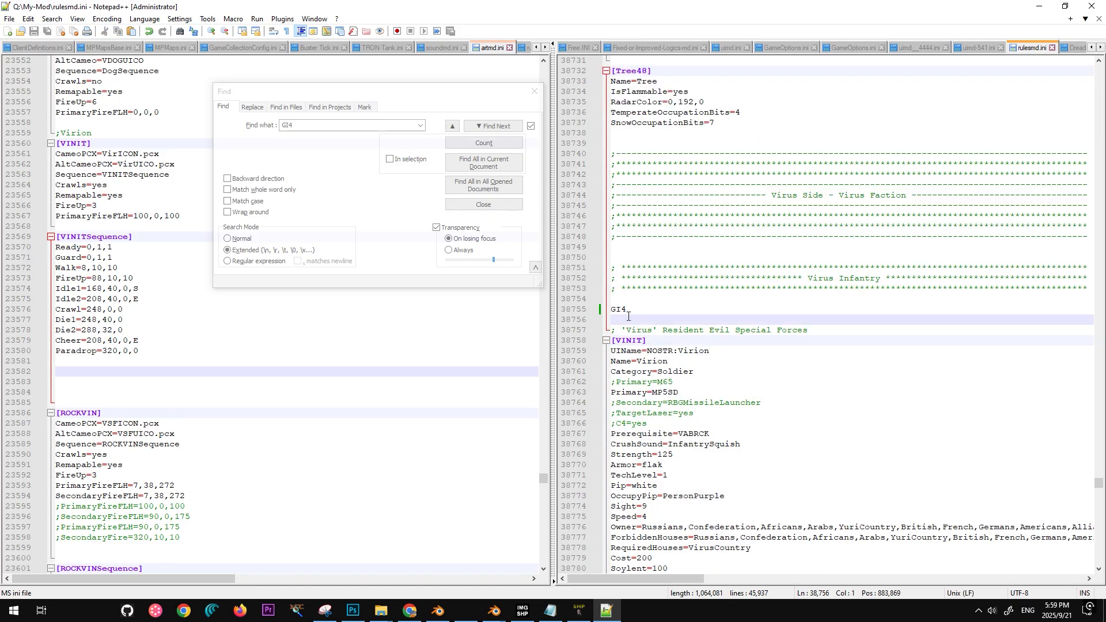
key(ctrl+v)
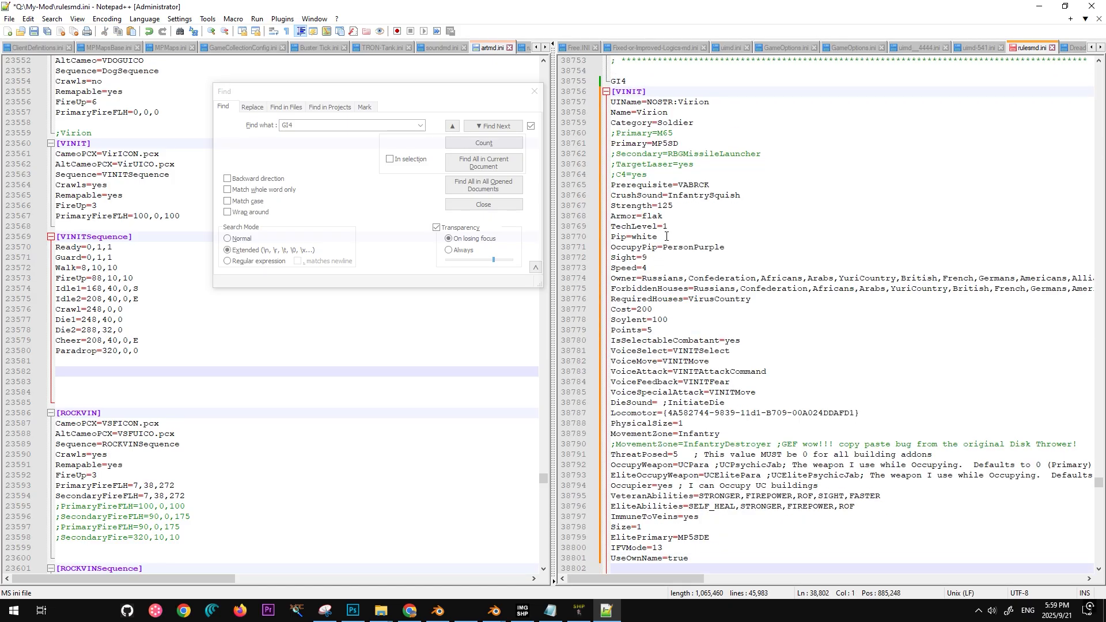
Step: Rename the copied [VINIT] header in rulesmd.ini to [GI4], delete the loose GI4 line above it, and save the file
double_click(638, 85)
key(ctrl+c)
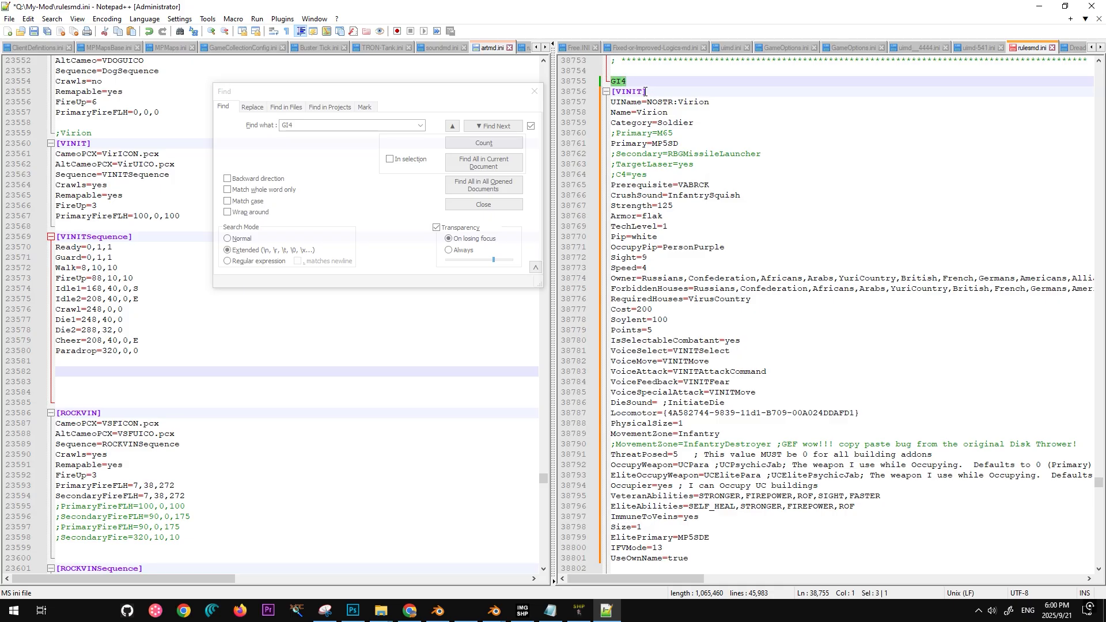
drag(650, 93, 612, 92)
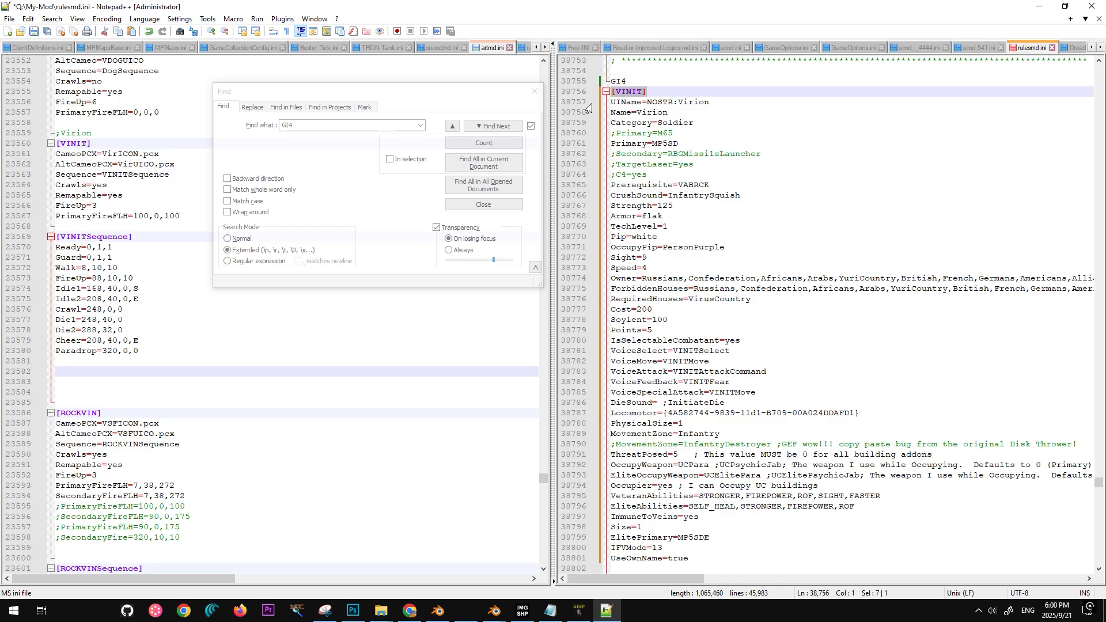
key(ctrl+f)
click(756, 13)
click(641, 92)
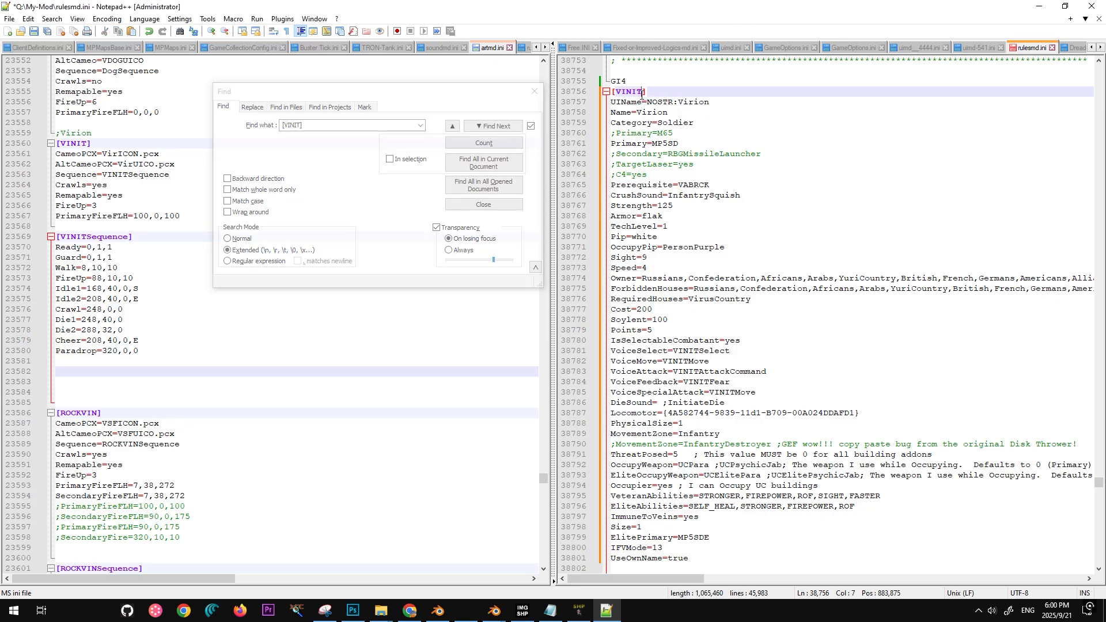
double_click(620, 92)
key(ctrl+v)
drag(629, 81, 588, 85)
key(Delete)
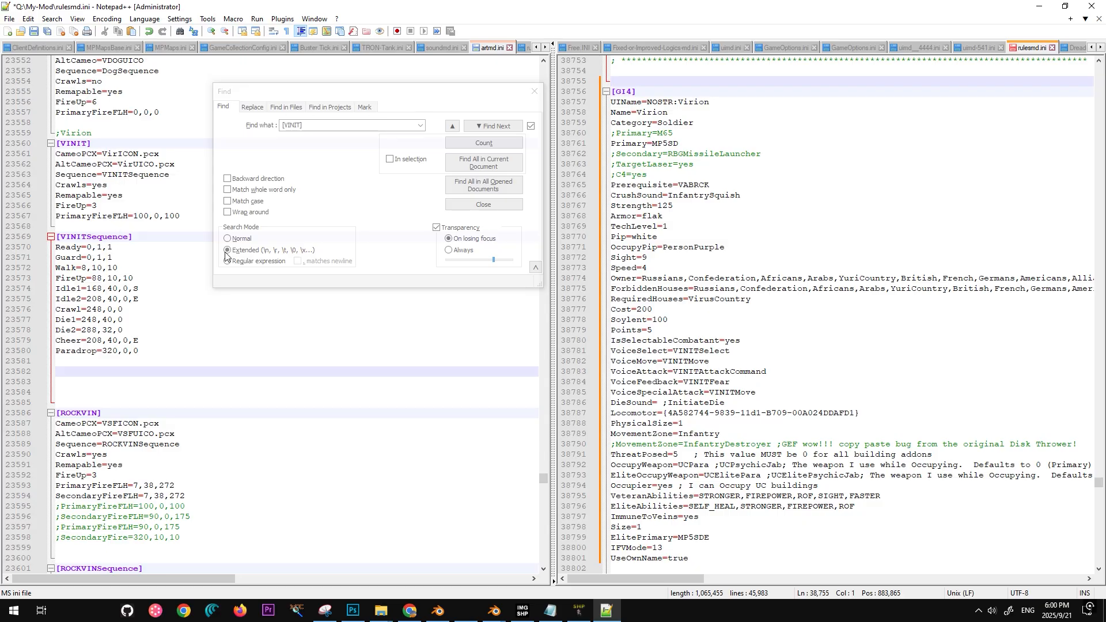
key(ctrl+s)
Step: Find [VINIT] in artmd.ini and copy its section through the [VINITSequence] header into the empty lines above [ROCKVIN]
scroll(691, 287, down, 8)
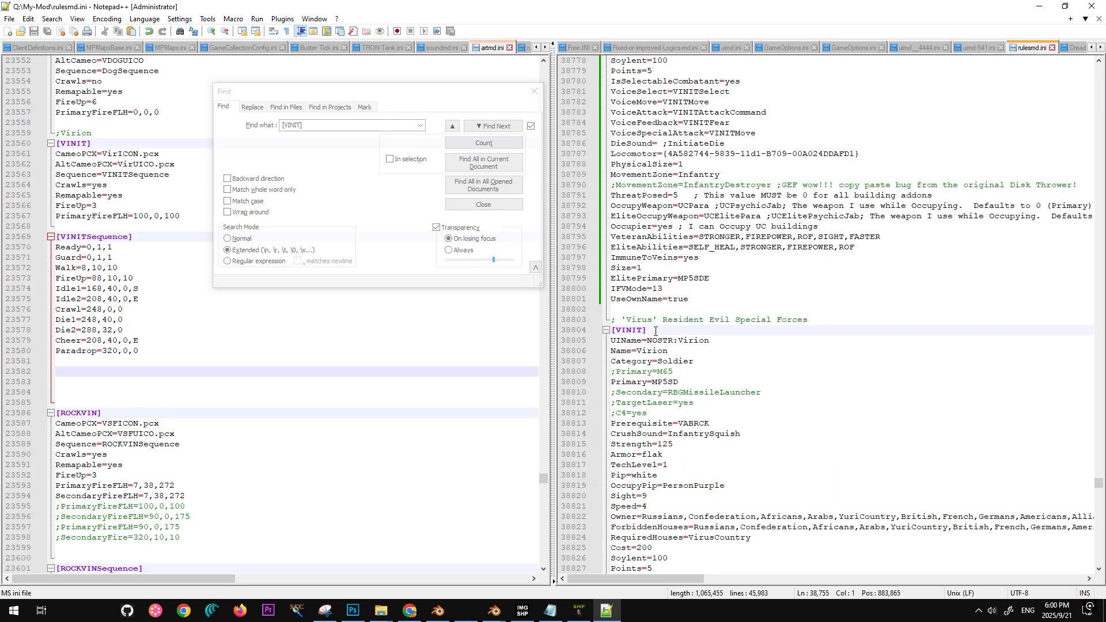
click(79, 369)
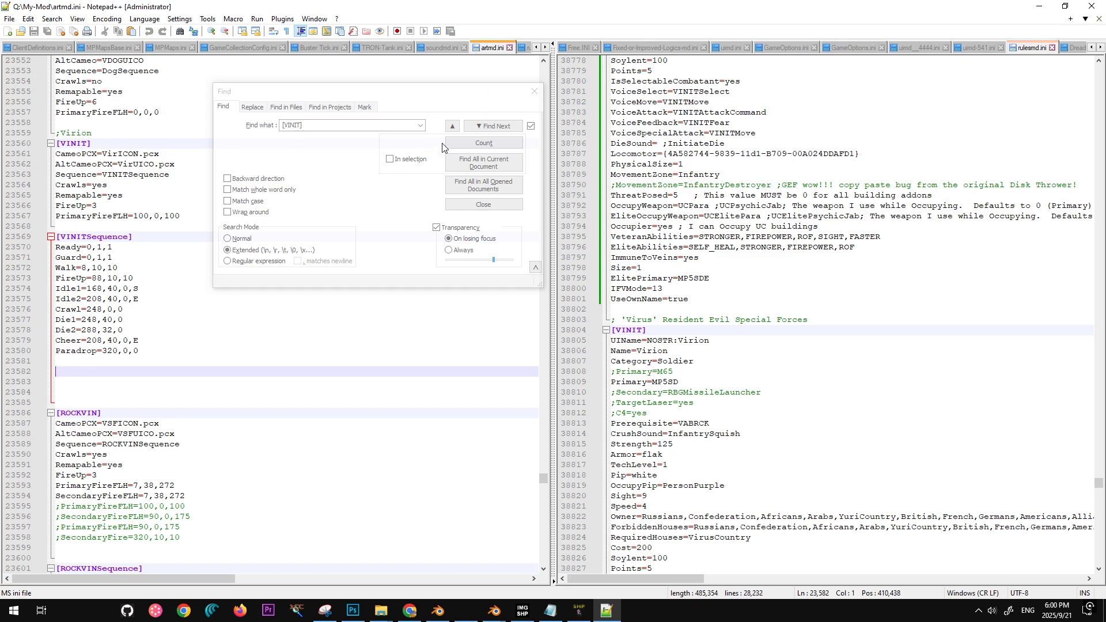
click(452, 126)
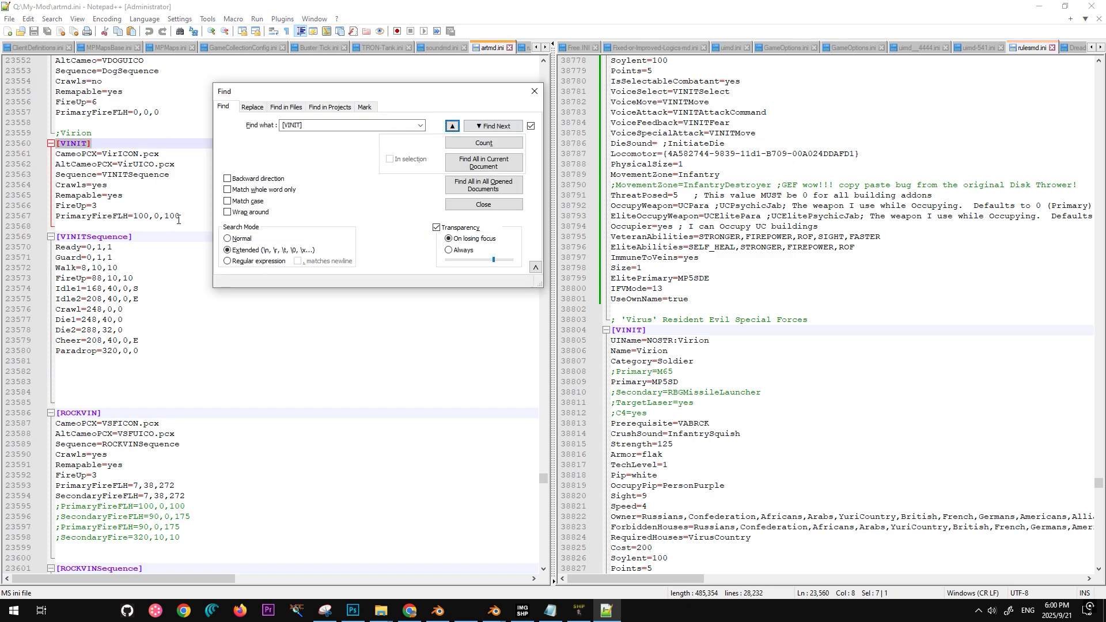
drag(151, 239, 53, 144)
key(ctrl+c)
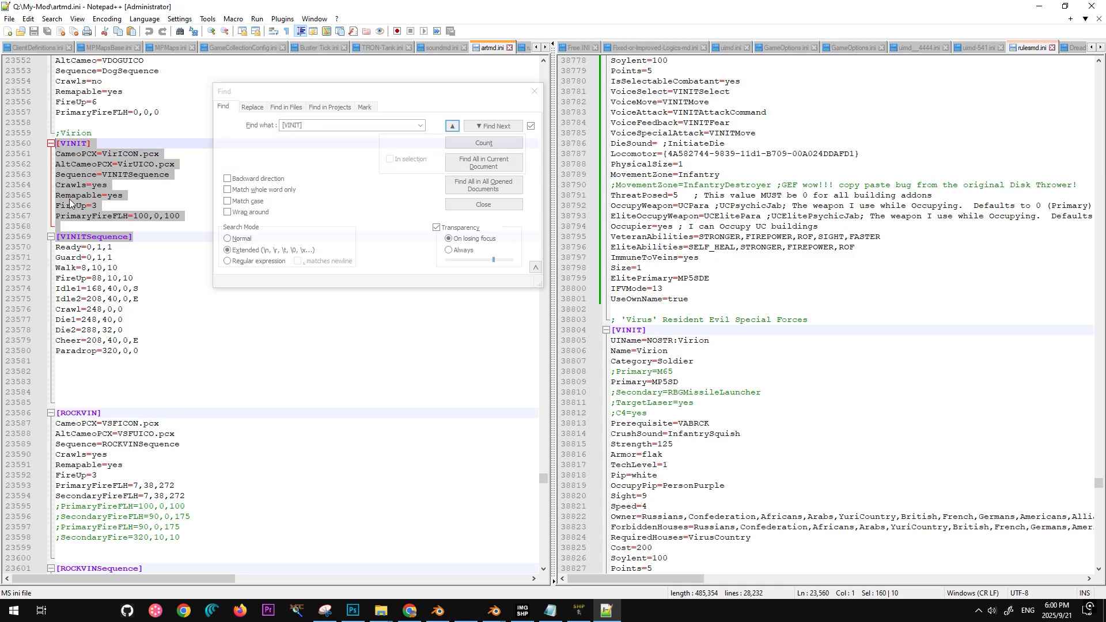
click(87, 381)
key(ctrl+v)
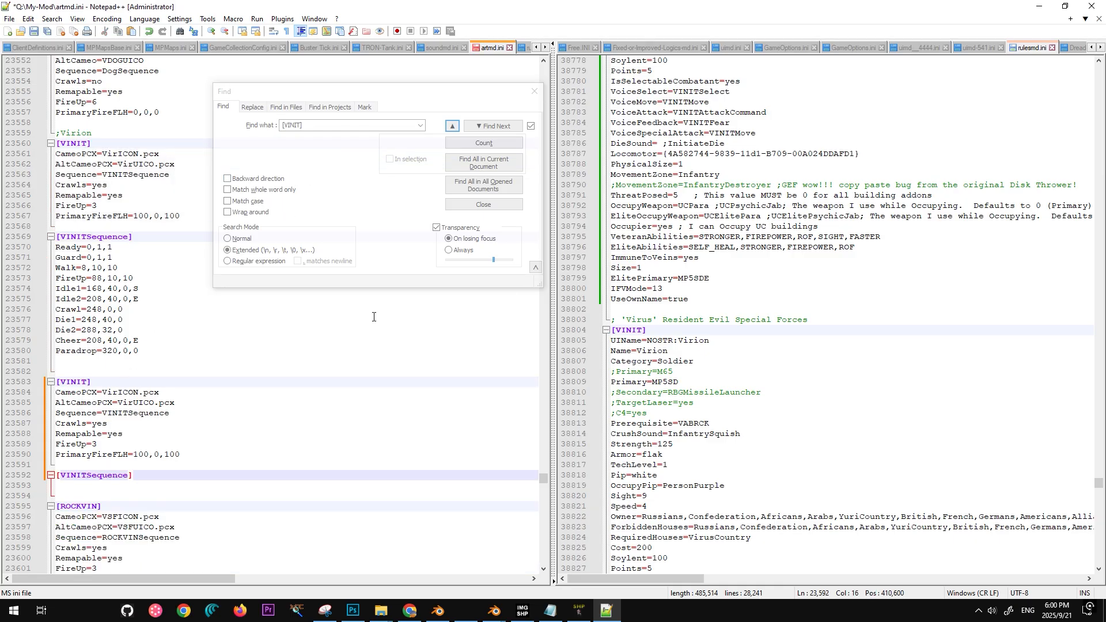
Step: Rename the pasted artmd.ini headers to [GI4] and [GI4Sequence], using the GI4 name from rulesmd.ini
scroll(680, 179, up, 8)
drag(636, 92, 618, 95)
key(ctrl+c)
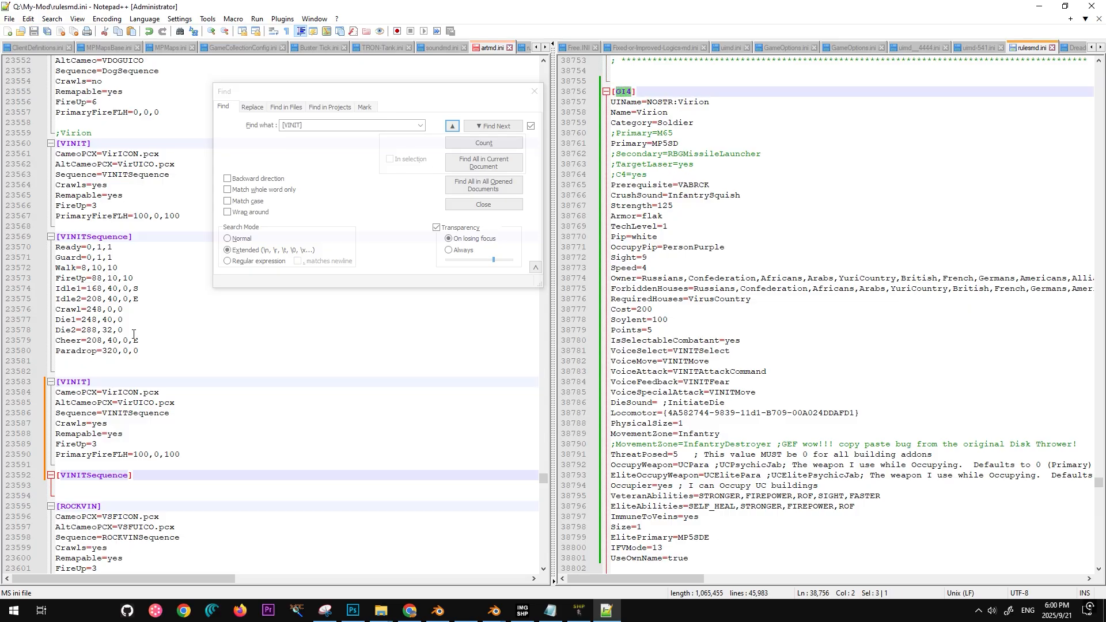
drag(86, 383, 62, 383)
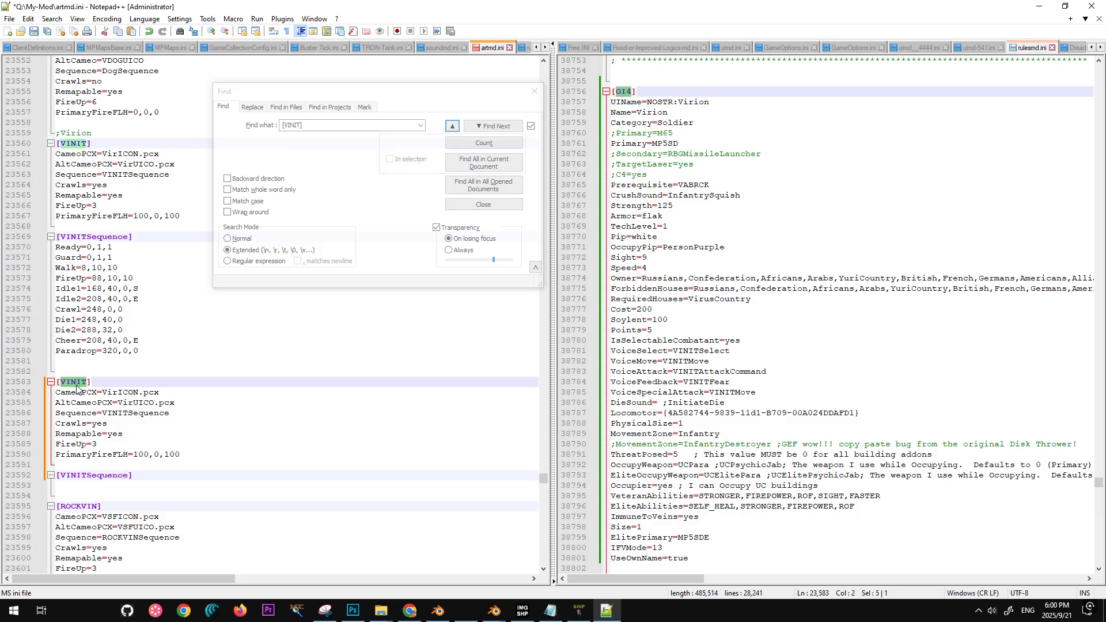
key(ctrl+v)
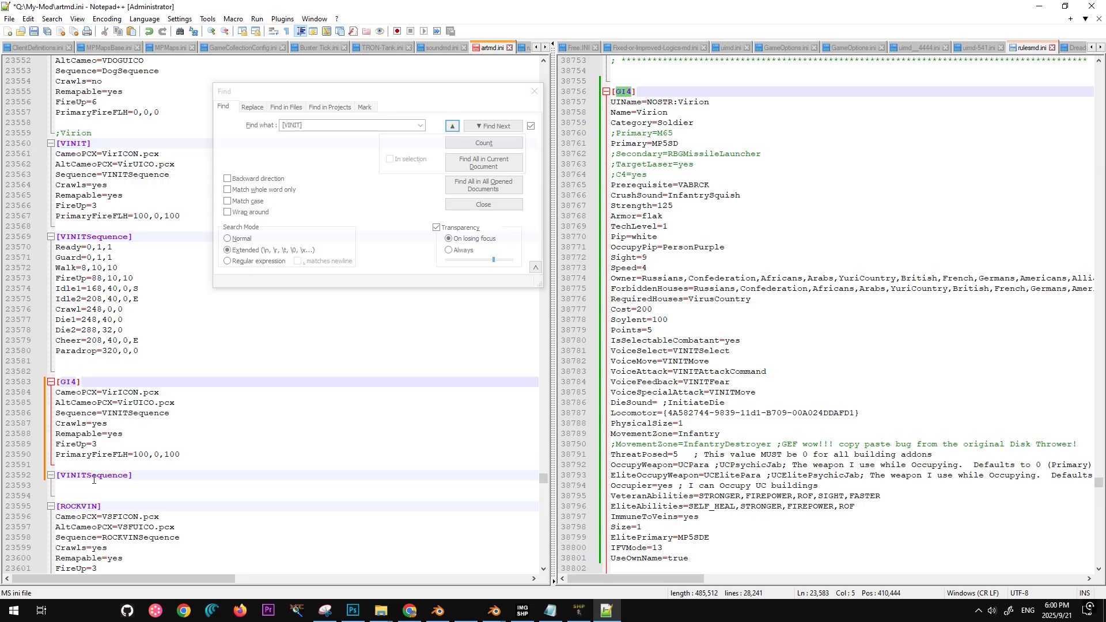
drag(85, 475, 61, 476)
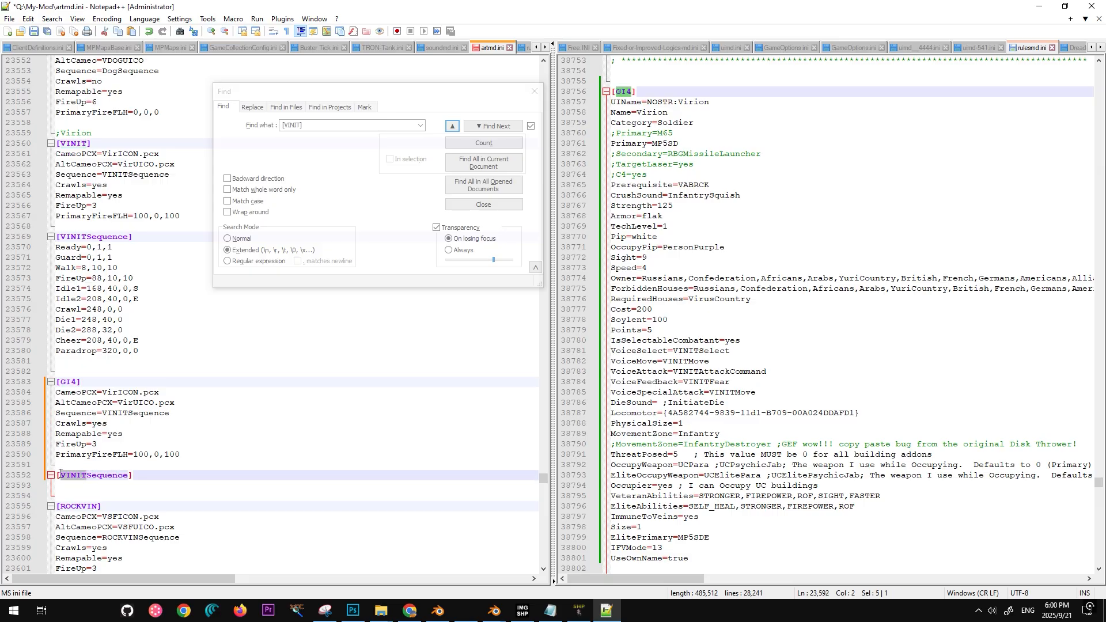
key(ctrl+v)
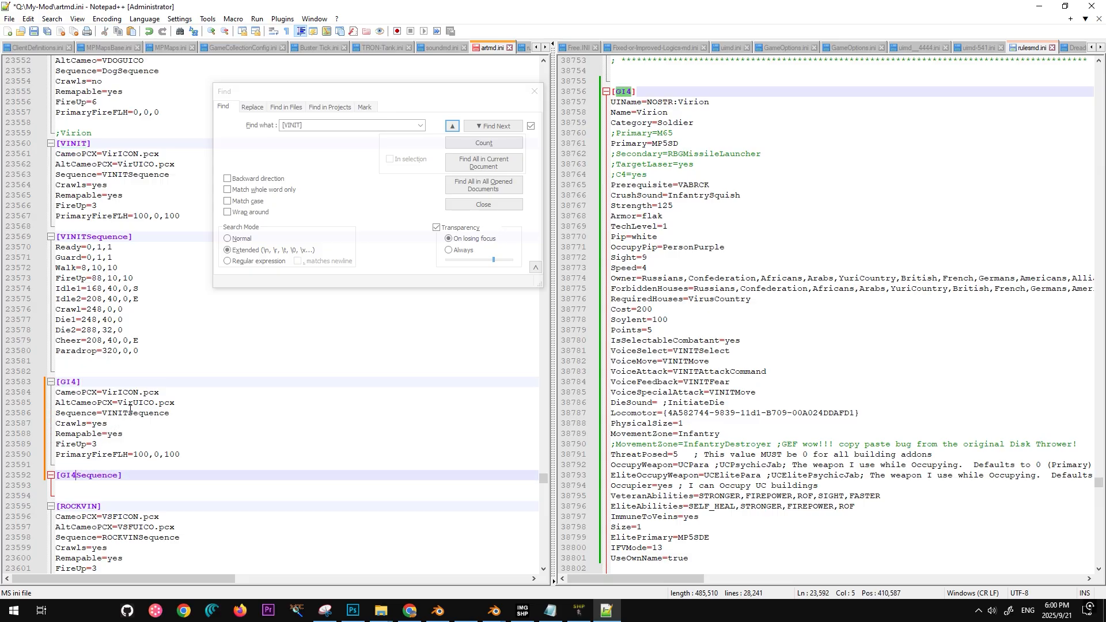
Step: Copy all calculated sequence lines, Ready through Idle3, from the calculator page into the empty [GI4Sequence] section of artmd.ini and save
scroll(131, 407, down, 8)
click(130, 226)
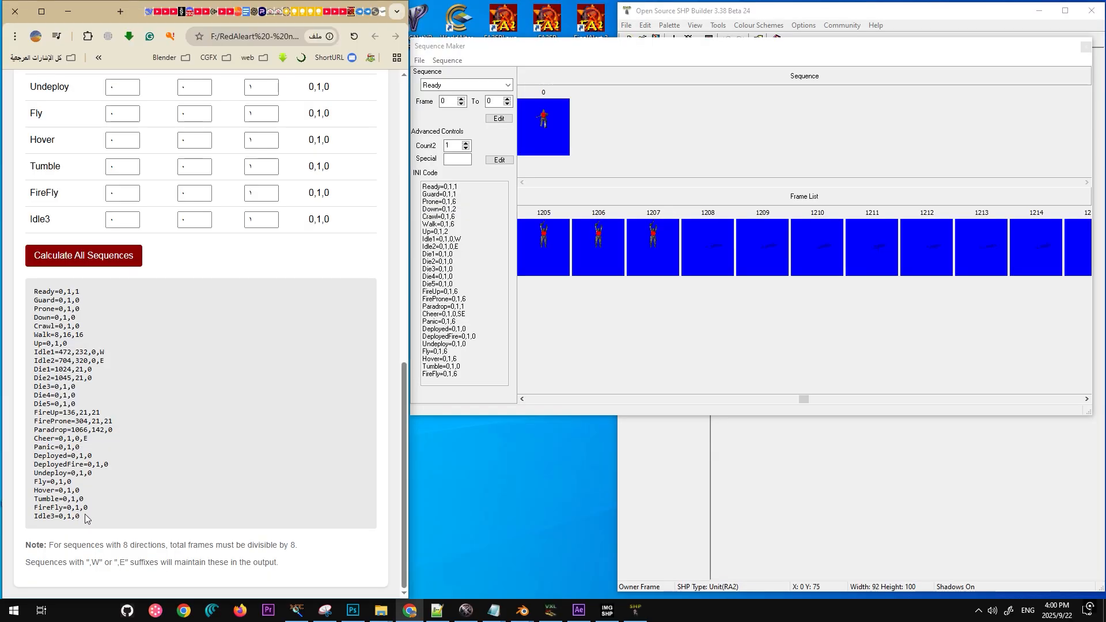
drag(89, 518, 81, 498)
drag(77, 439, 26, 295)
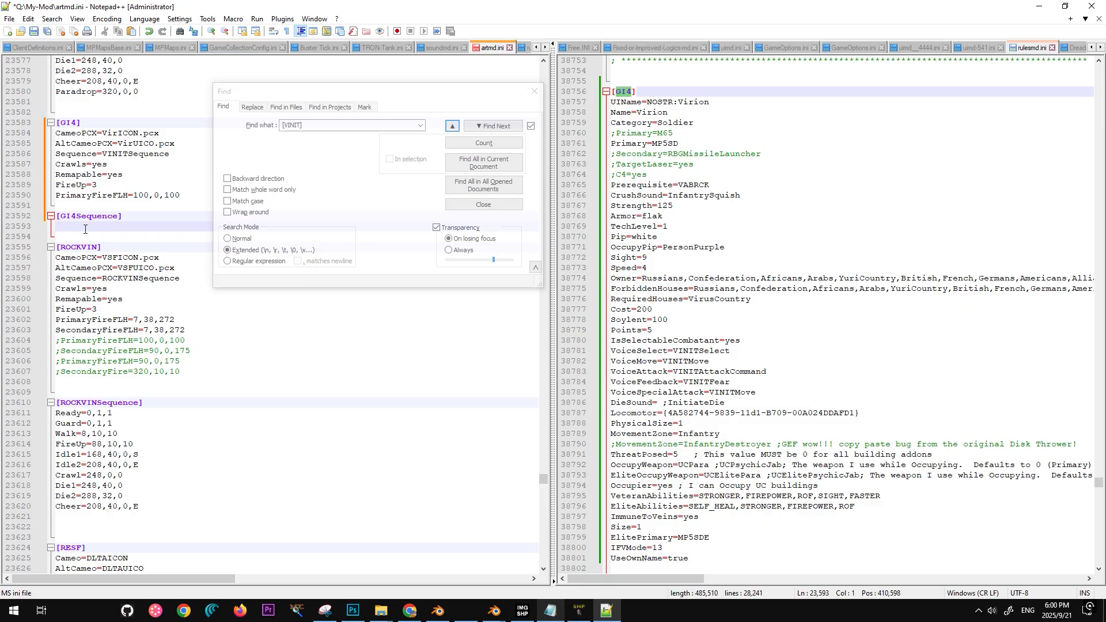
text(Ready=0,16,0 Guard=0,1,0 Prone=0,1,0 Down=0,1,0 Crawl=0,1,0 Walk=32,16,16 Up=0,1,0 Idle1=160,231,0,W Idle2=392,319,0,E Die1=1048,21,0 Die2=1070,19,0 Die3=0,1,0 Die4=0,1,0 Die5=0,1,0 FireUp=712,167,0 FireProne=880,167,0 Paradrop=1090,141,0 Cheer=0,1,0,E Panic=0,1,0 Deployed=0,1,0 DeployedFire=0,1,0 Undeploy=0,1,0 Fly=0,1,0 Hover=0,1,0 Tumble=0,1,0 FireFly=0,1,0 Idle3=0,1,0)
key(ctrl+s)
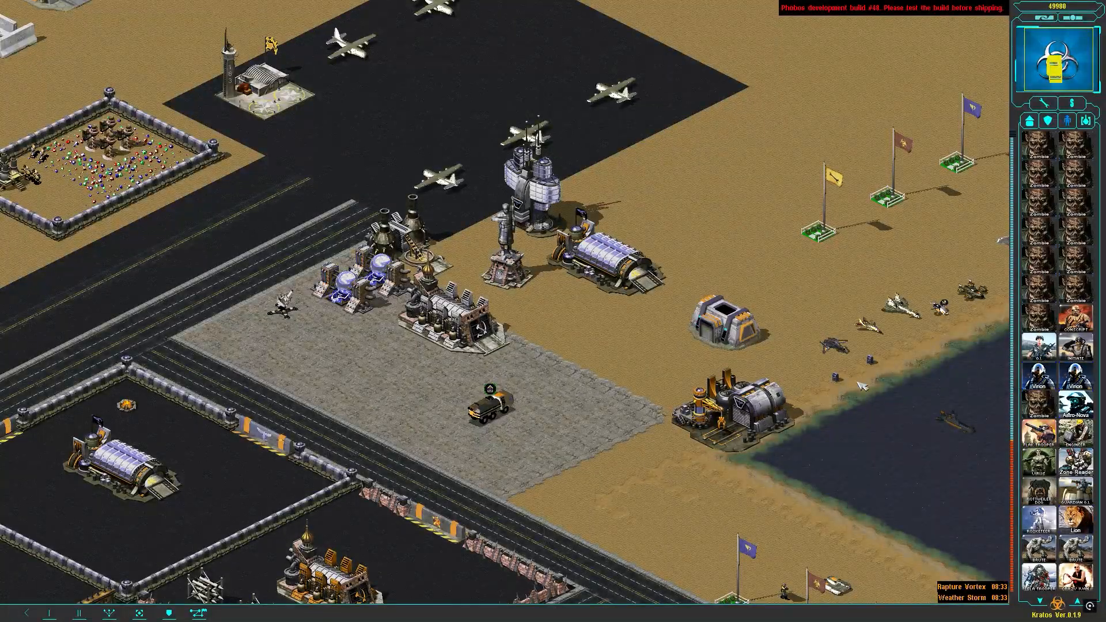
Step: Switch to the game and test the new soldier by selecting it, ordering it to move, and force-firing at the ground
click(681, 351)
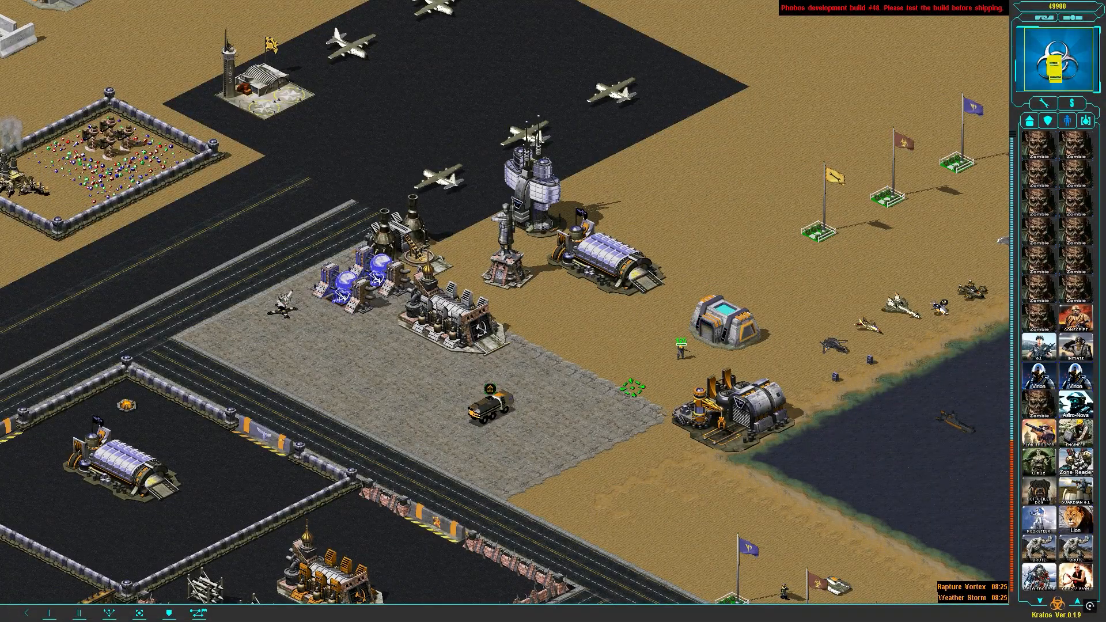
click(633, 388)
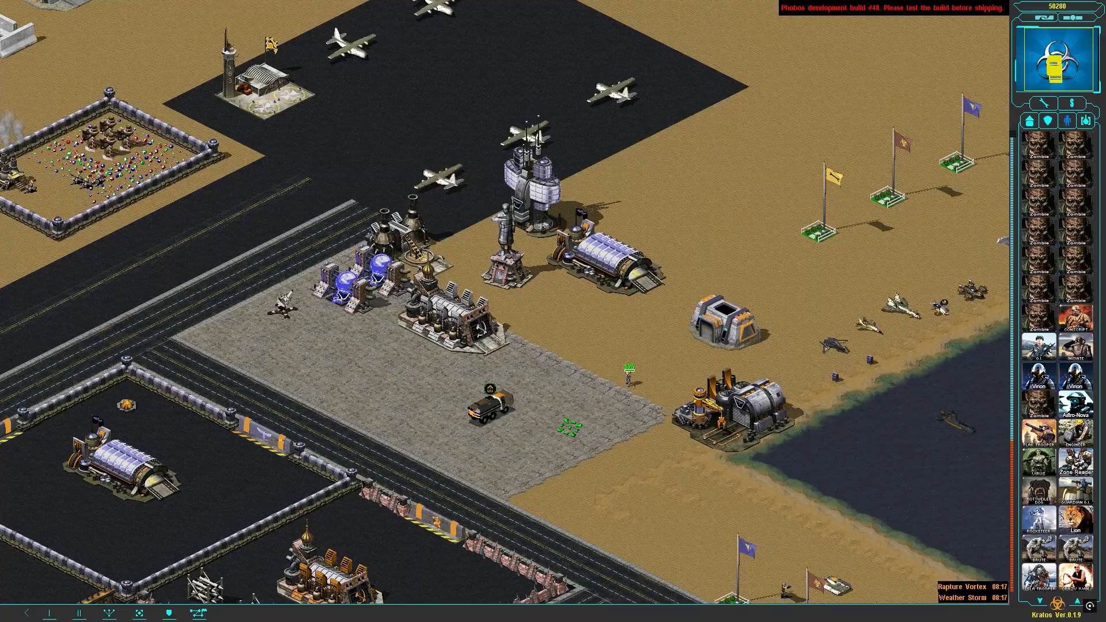
right_click(573, 424)
drag(662, 356, 619, 386)
ctrl+click(561, 347)
right_click(593, 450)
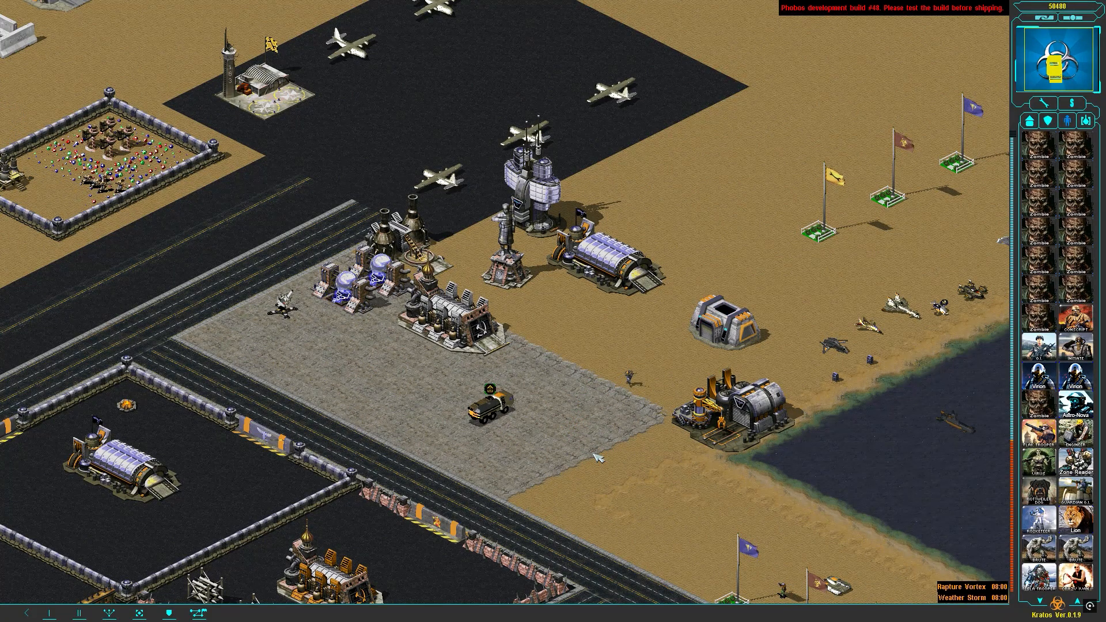
click(630, 376)
click(641, 331)
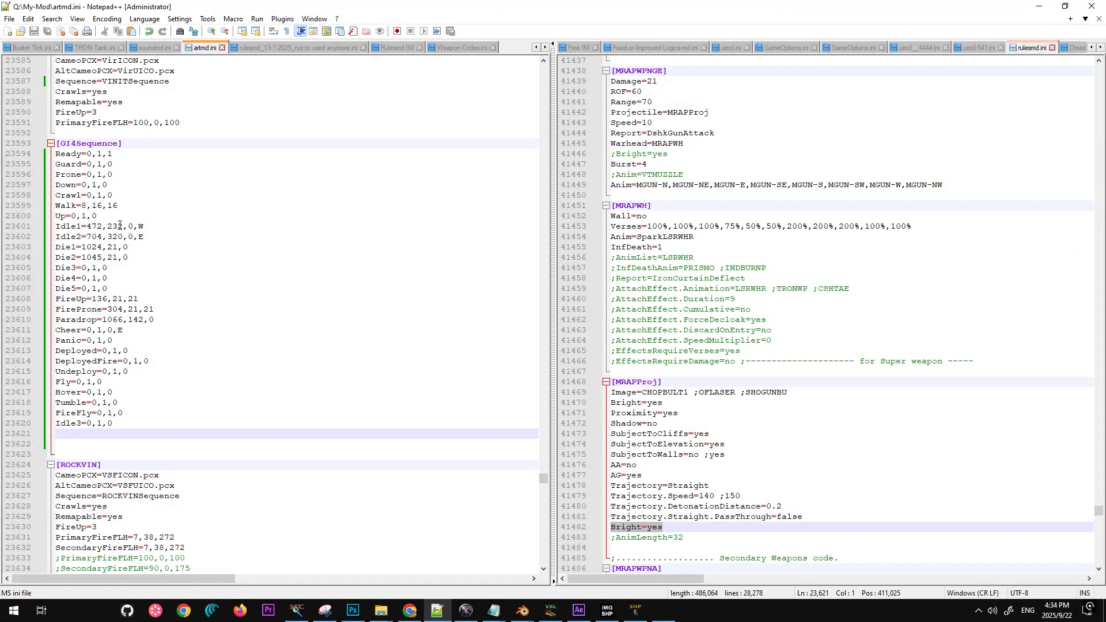
Step: Set the Sequence entry in the [GI4] section of artmd.ini to GI4Sequence
scroll(131, 269, up, 8)
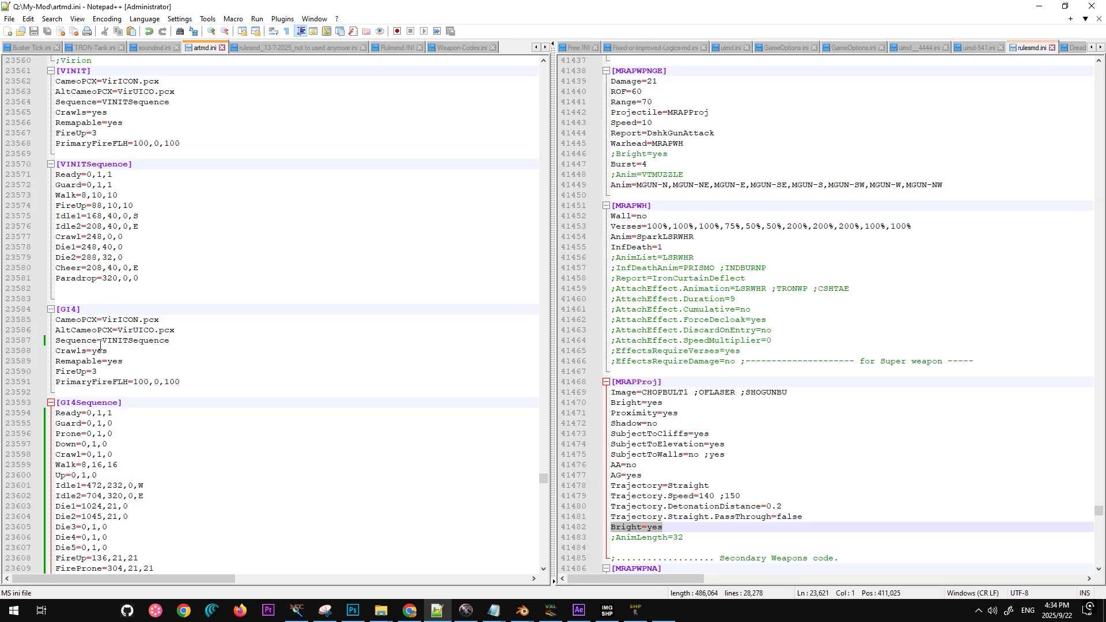
drag(118, 402, 91, 403)
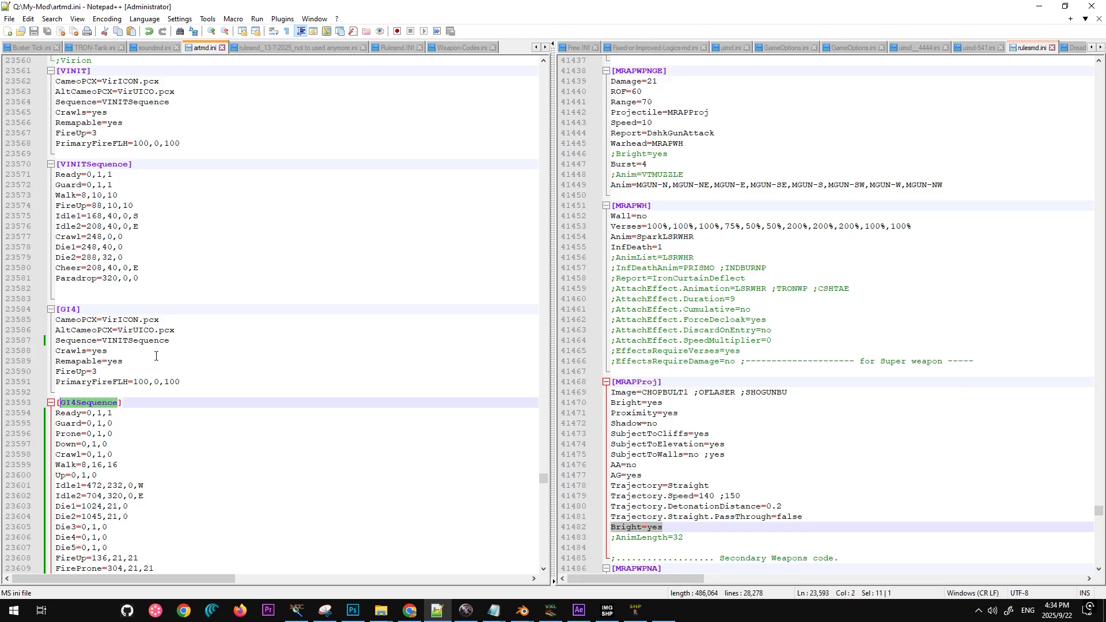
drag(171, 341, 104, 340)
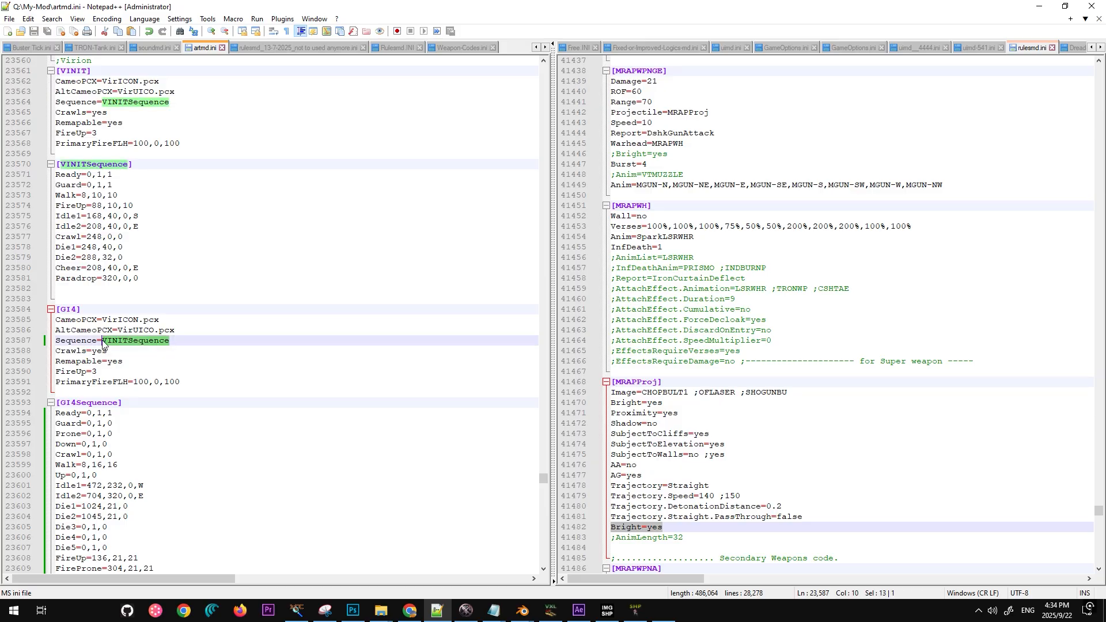
text(GI4Sequence)
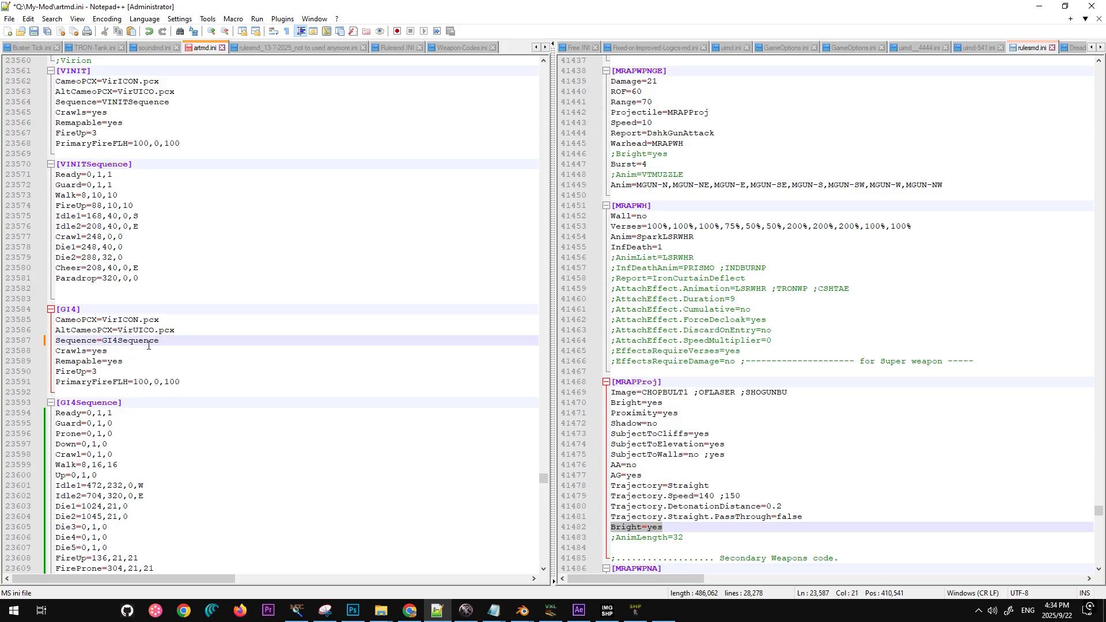